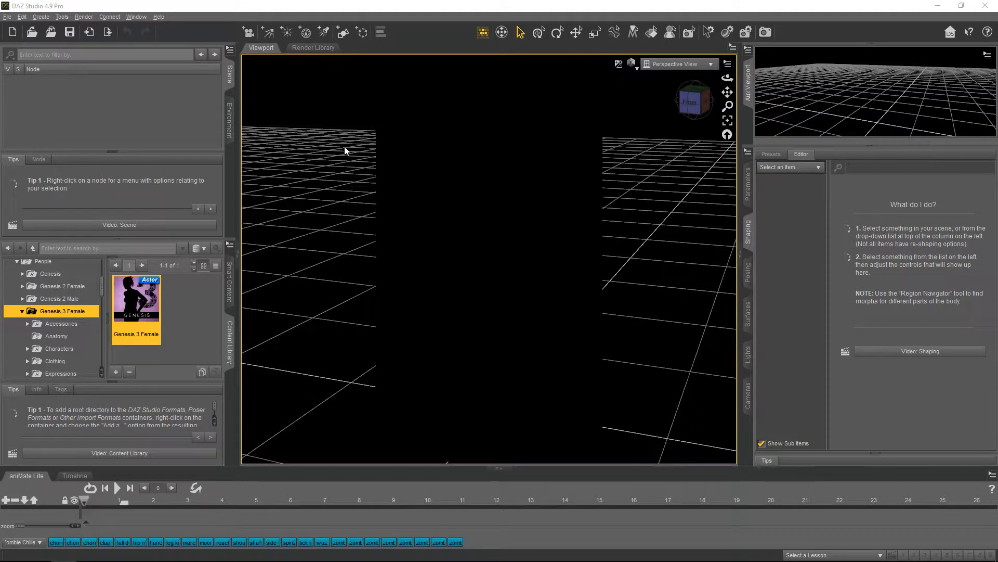
- Load the Genesis 3 Female actor into the empty scene and locate the Send to ZBrush command
double_click(146, 296)
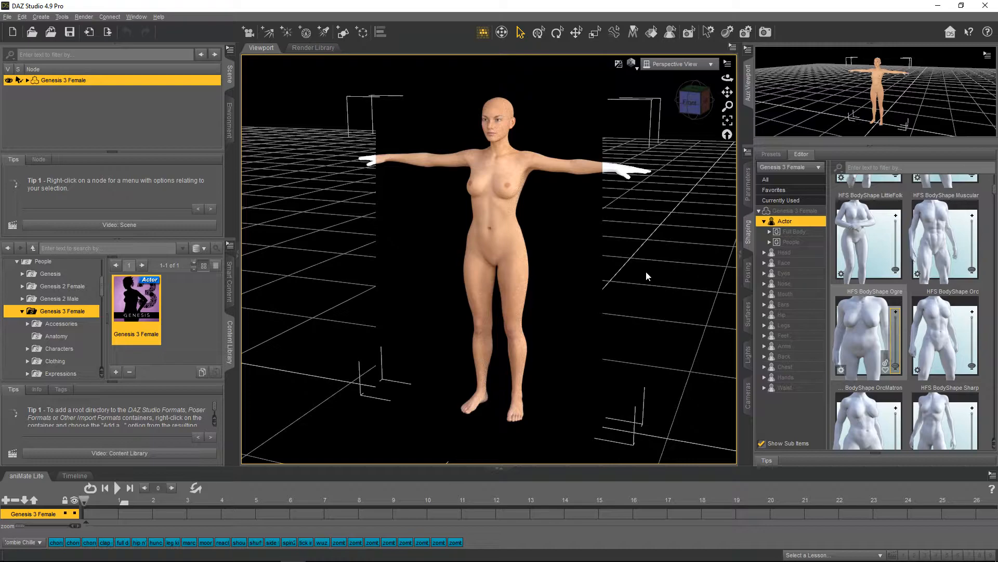
click(6, 17)
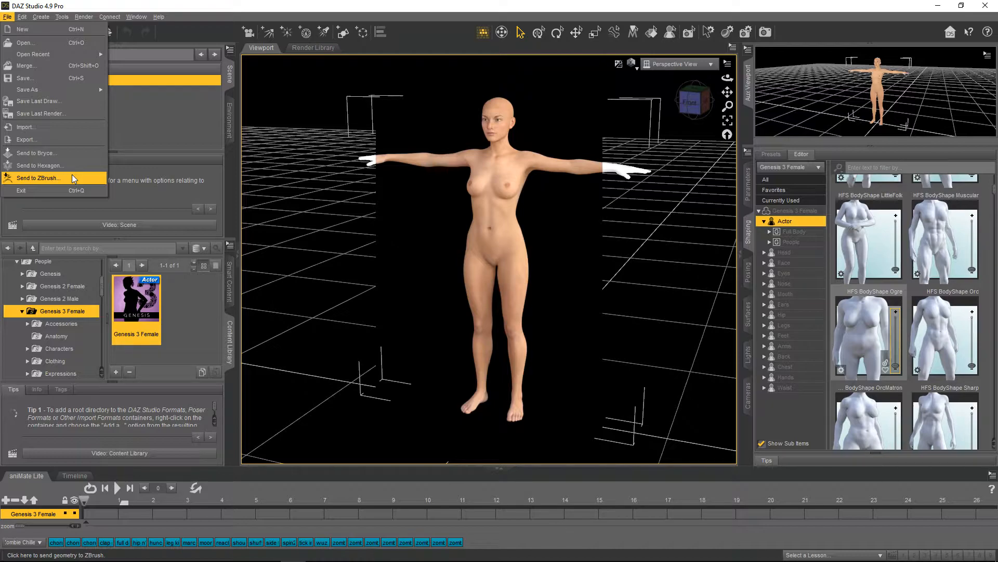
click(72, 178)
- Try the HFS BodyShape Dwarf morph on the figure at 100% and reset it to zero
scroll(961, 253, up, 5)
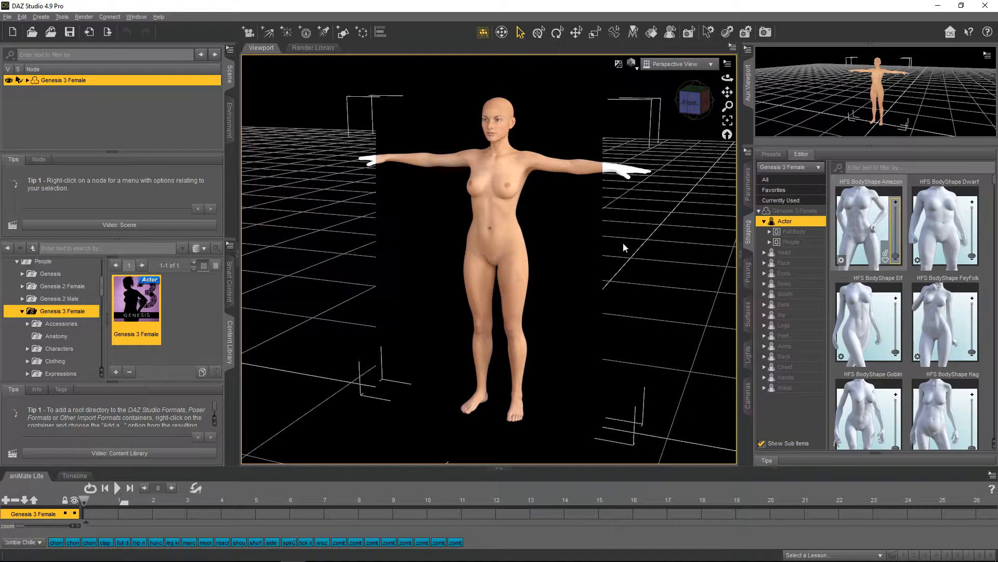
drag(973, 256, 972, 197)
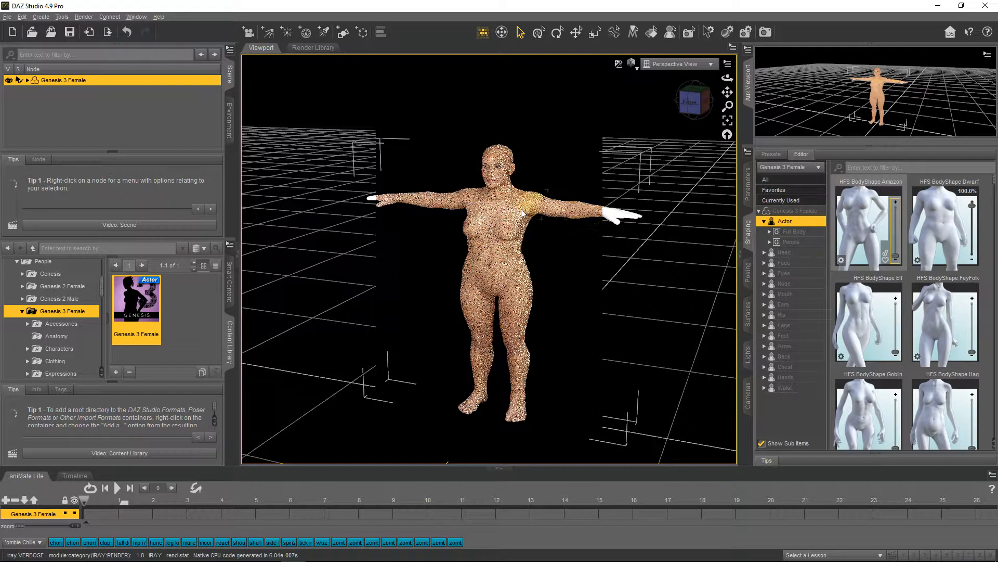
drag(974, 207, 965, 328)
- Try the HFS BodyShape ZooFolk4Brs morph on the figure at 100% and reset it to zero
scroll(954, 400, down, 5)
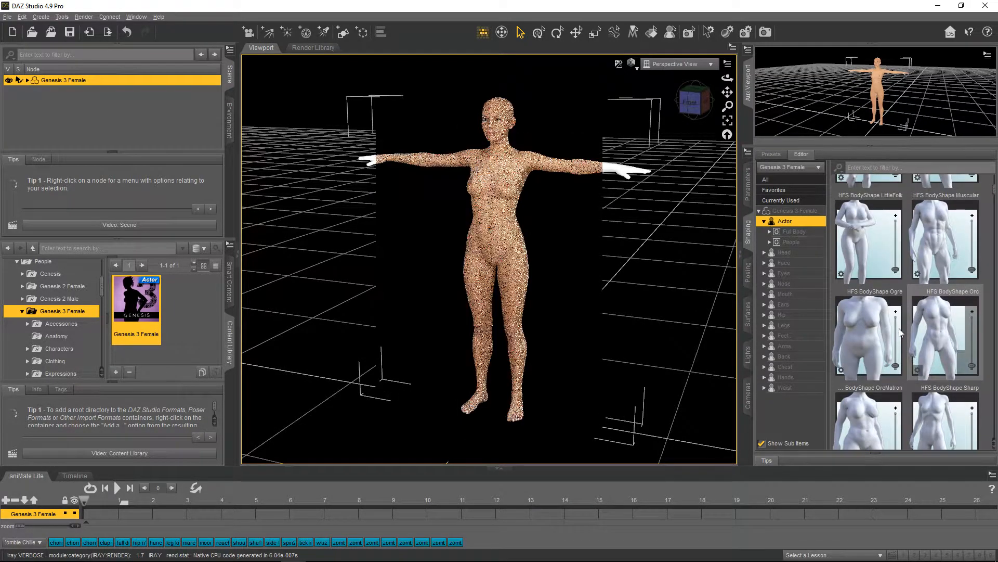
scroll(956, 379, down, 5)
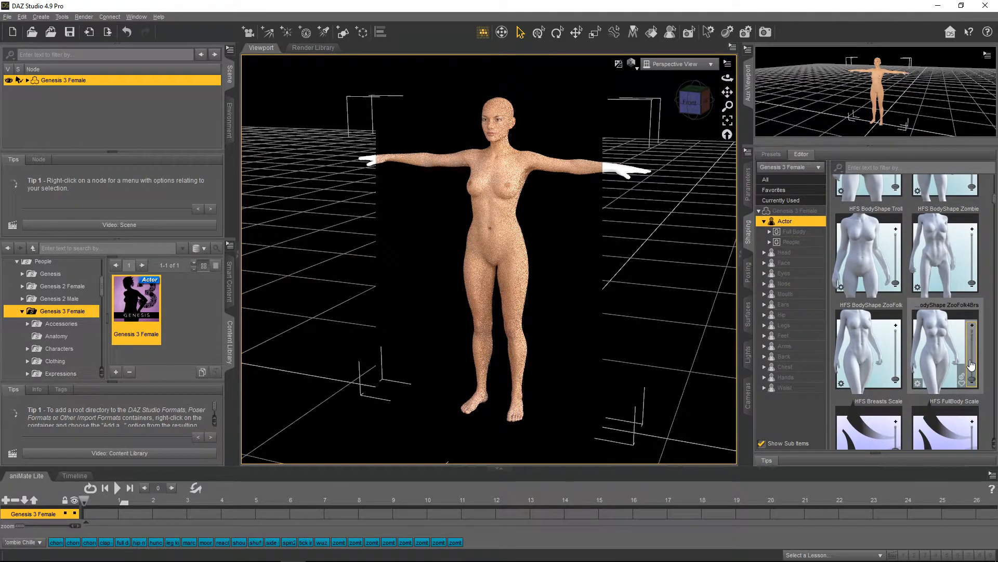
drag(972, 381, 975, 341)
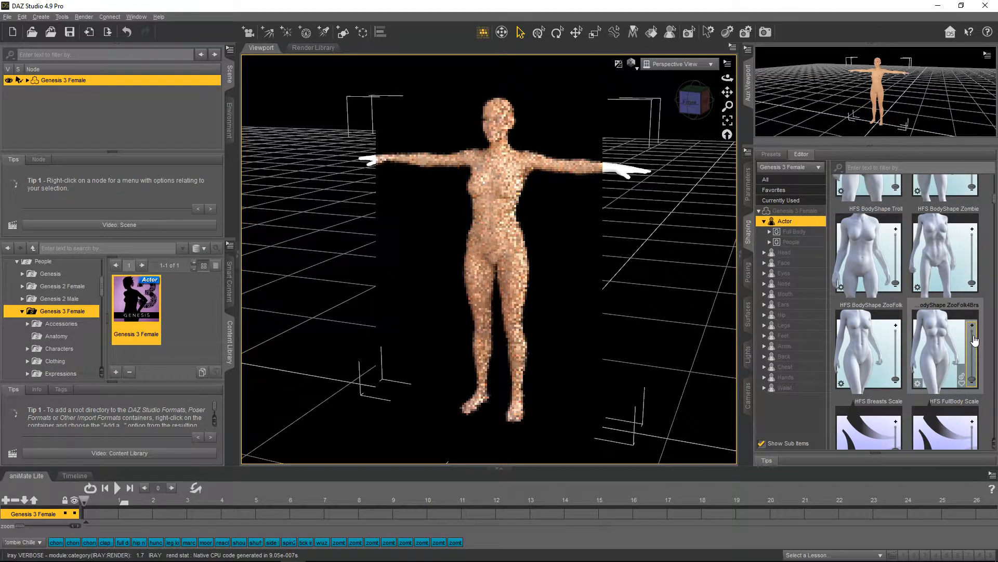
mouse_move(973, 333)
mouse_down()
mouse_move(973, 380)
mouse_move(971, 328)
mouse_up()
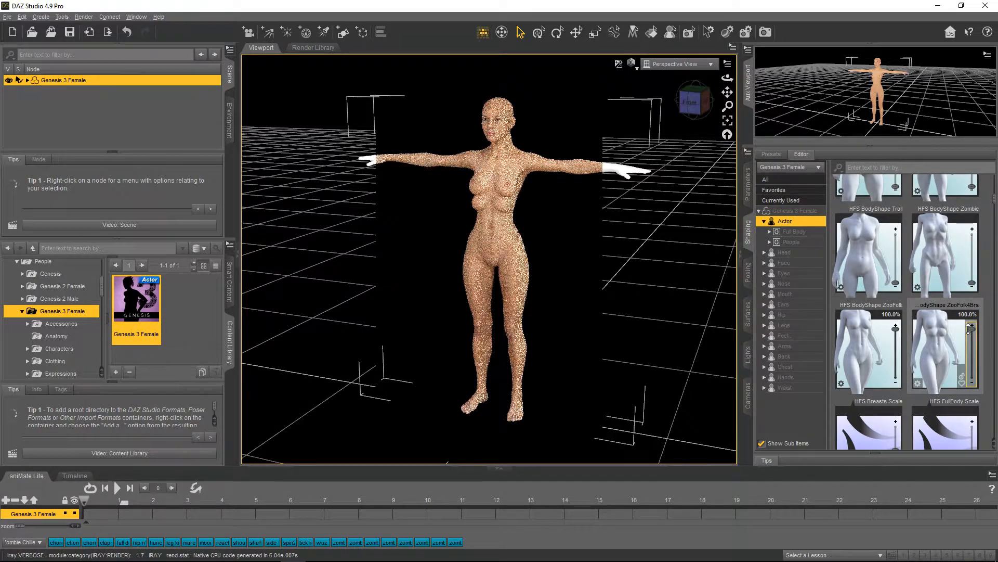
drag(971, 328, 971, 394)
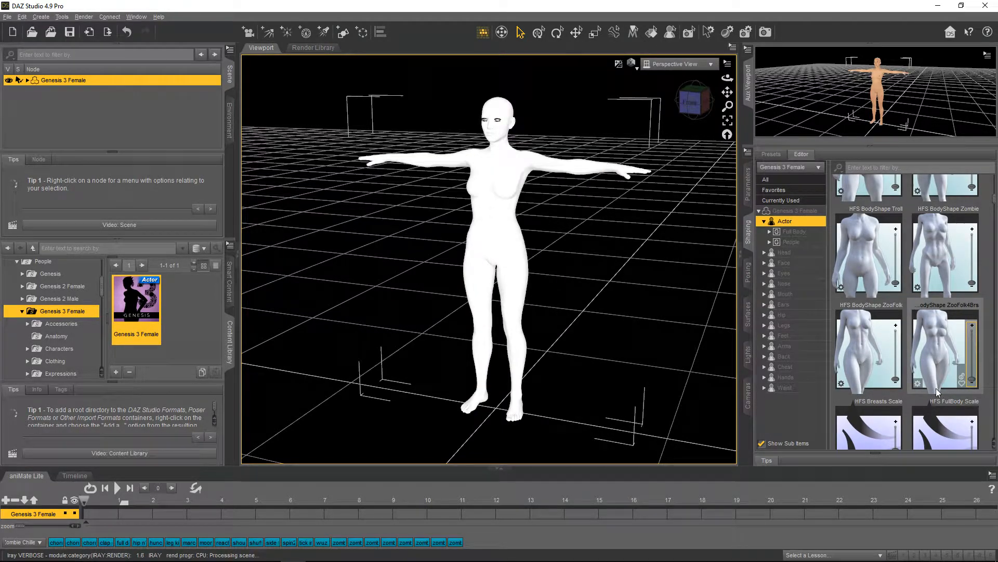
- Try the HFS BodyShape ZooFolk morph on the figure at 100% and reset it to zero
drag(895, 379, 907, 321)
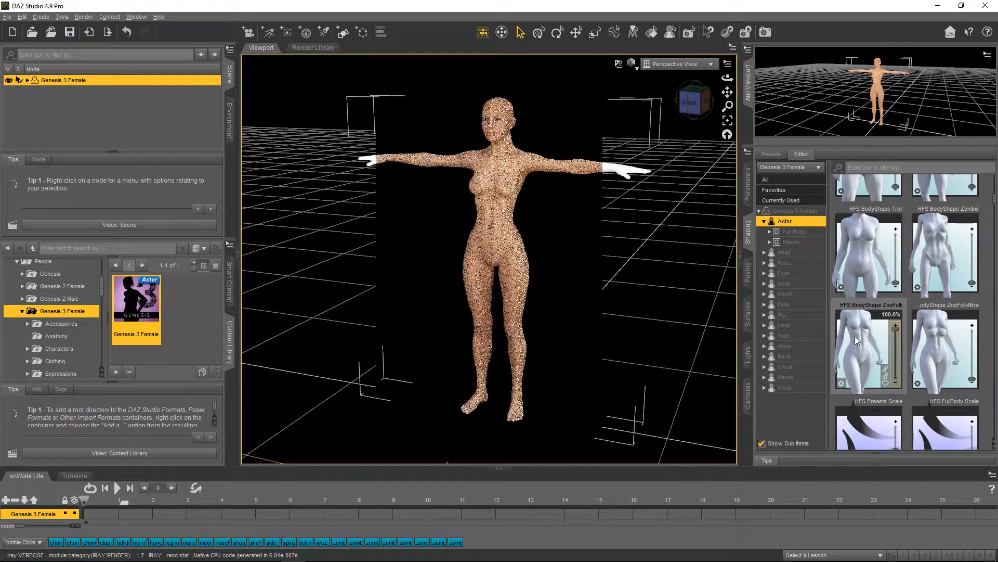
scroll(896, 323, down, 4)
scroll(897, 323, up, 3)
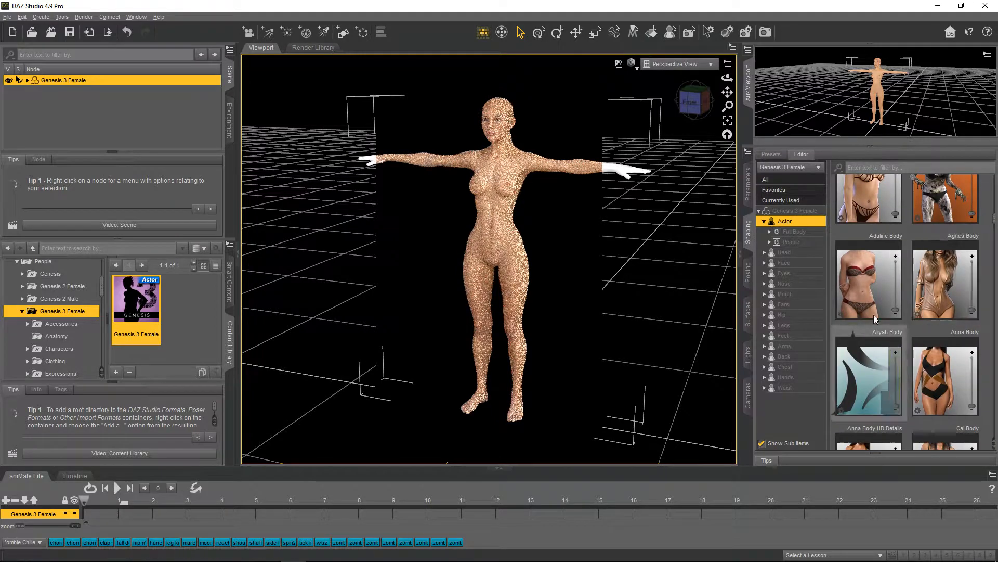
scroll(921, 302, down, 3)
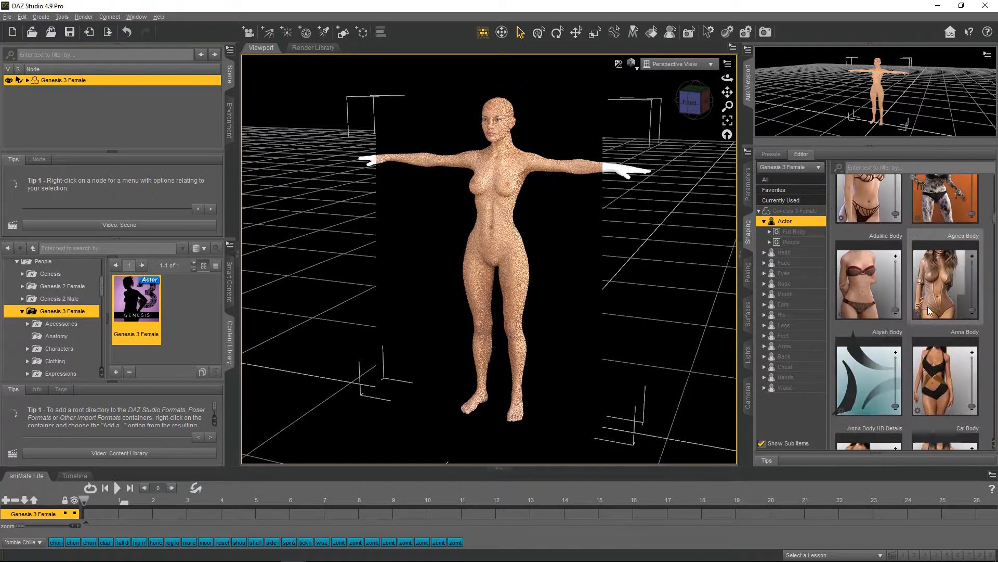
scroll(944, 276, up, 5)
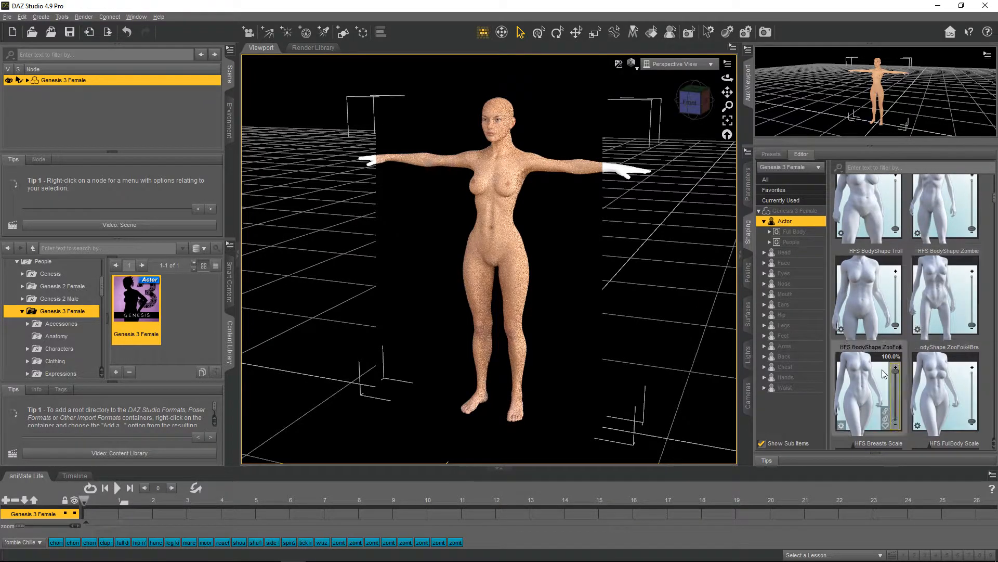
drag(895, 369, 896, 418)
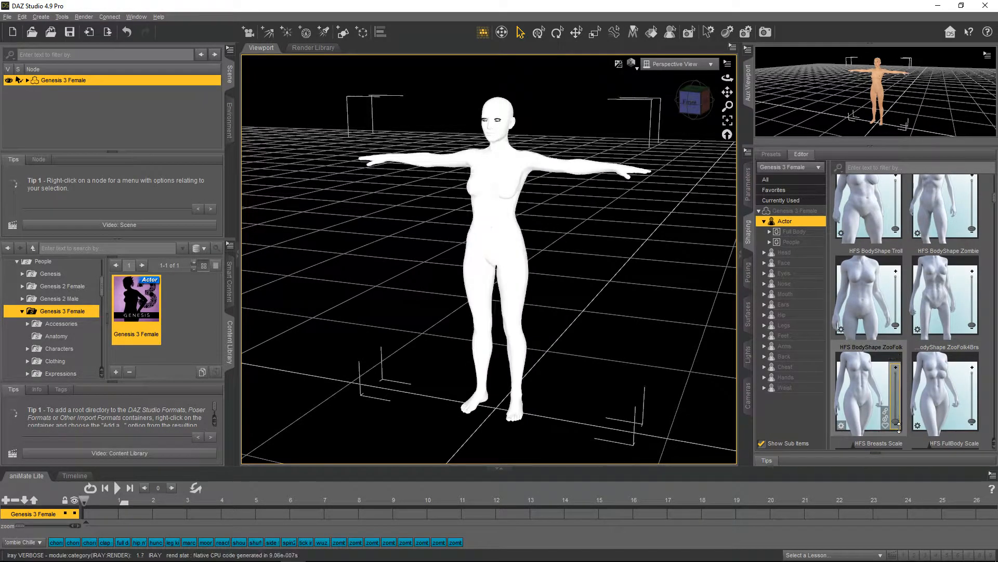
- Try the Lucille Zombie HD Body morph on the figure at 100% and reset it to zero
scroll(923, 400, down, 3)
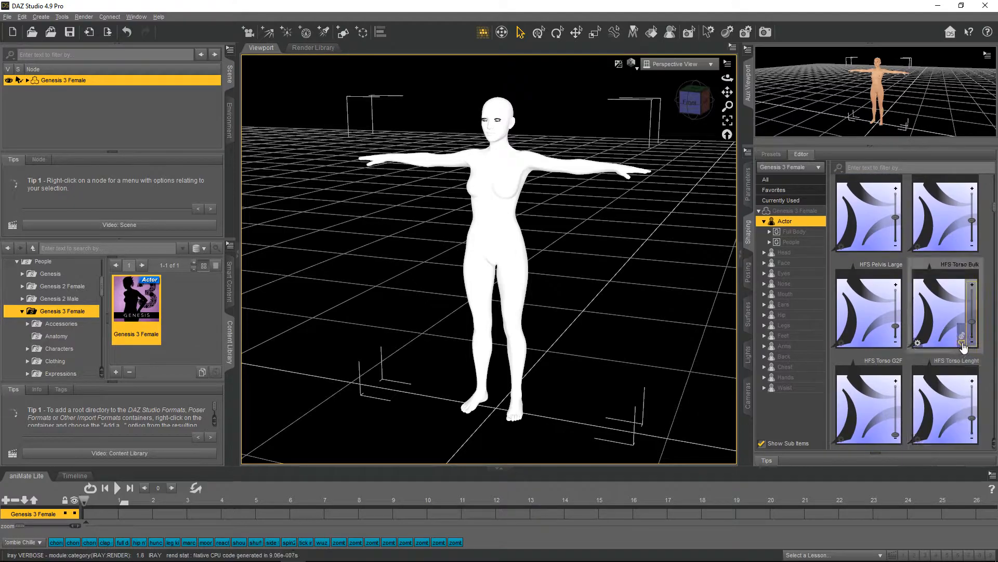
scroll(926, 305, up, 10)
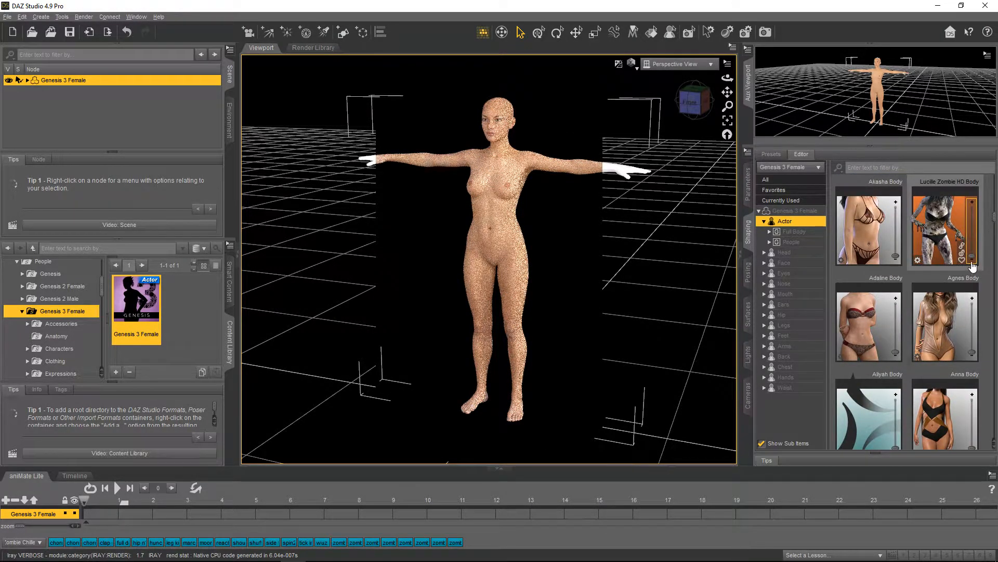
drag(972, 255, 974, 203)
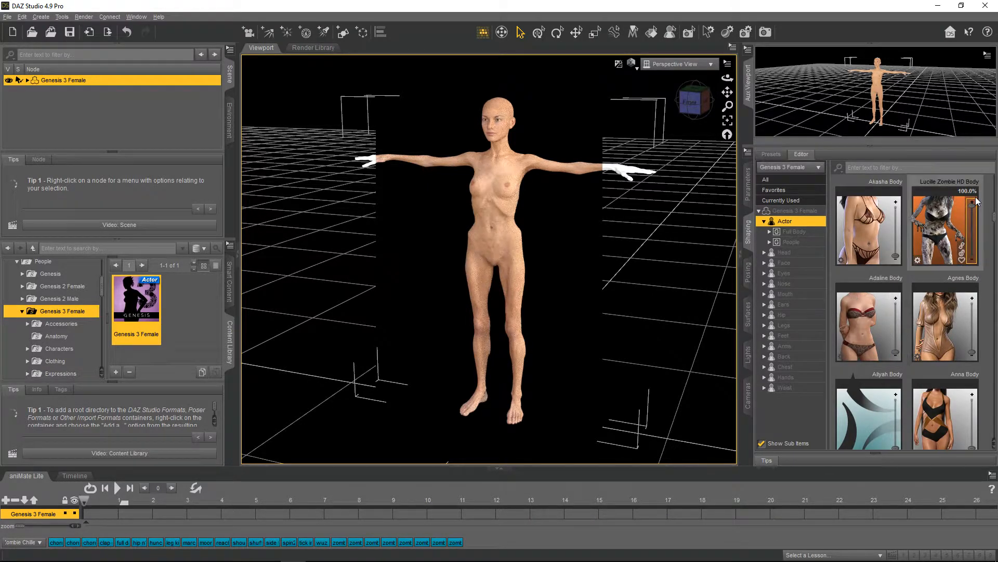
drag(972, 206, 971, 264)
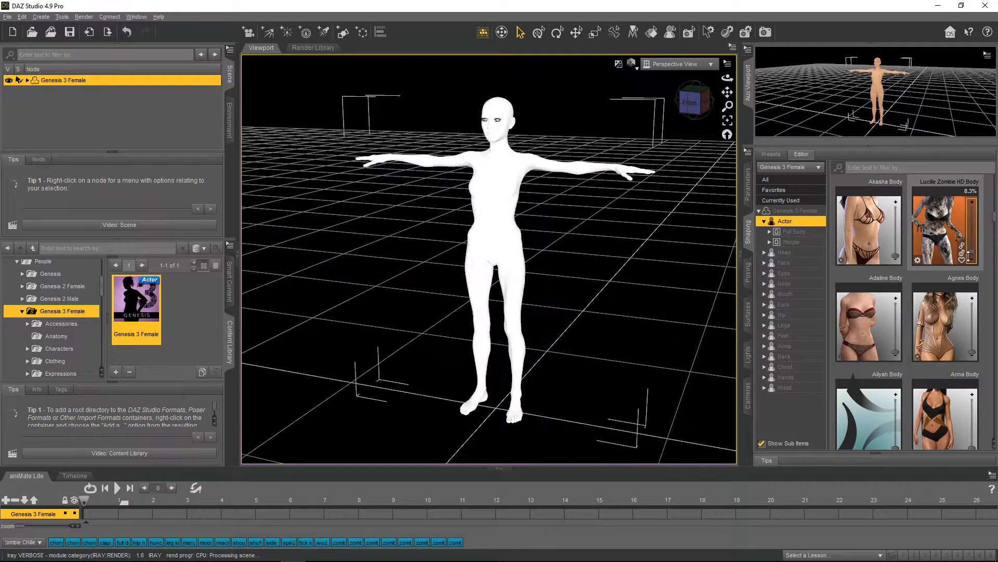
- Browse the actor's body morphs, including the character bodies and the Body Tone and Bodybuilder shapes
scroll(941, 339, down, 8)
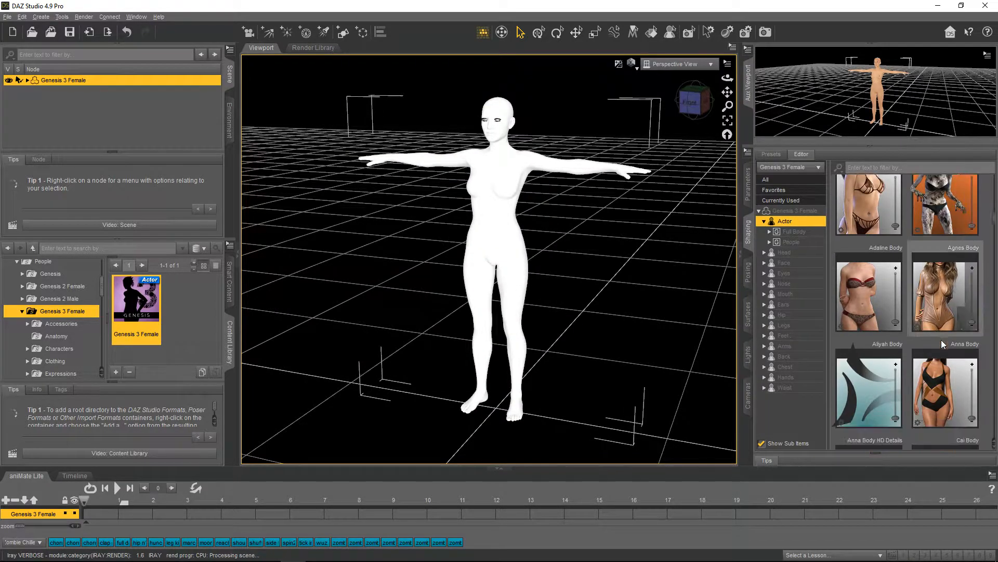
scroll(958, 316, down, 5)
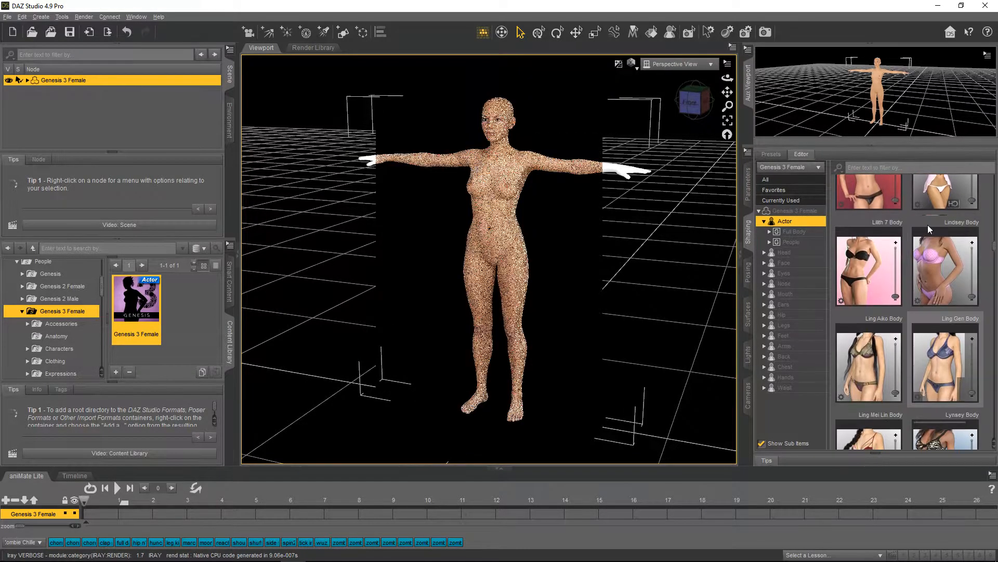
scroll(909, 364, down, 4)
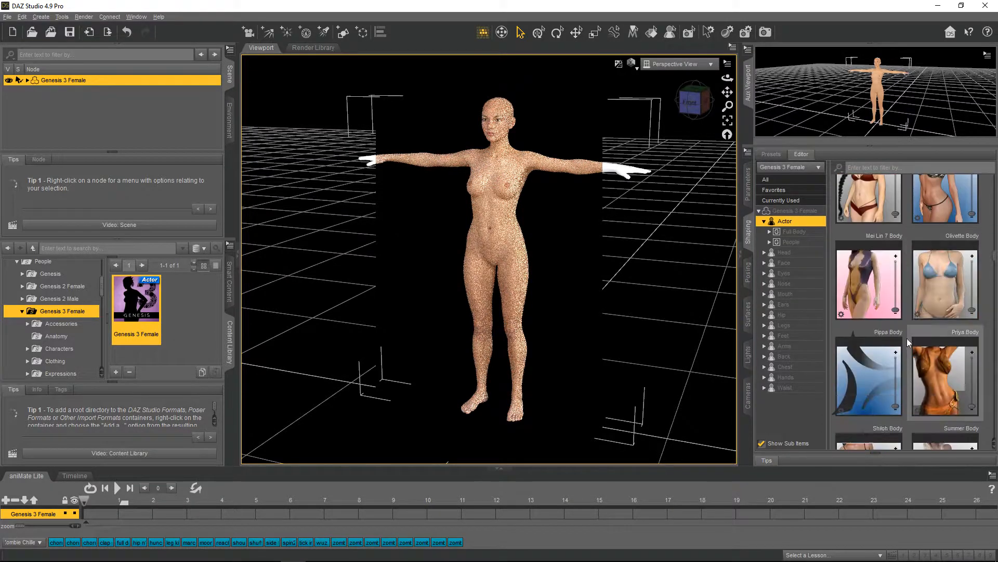
scroll(891, 332, down, 5)
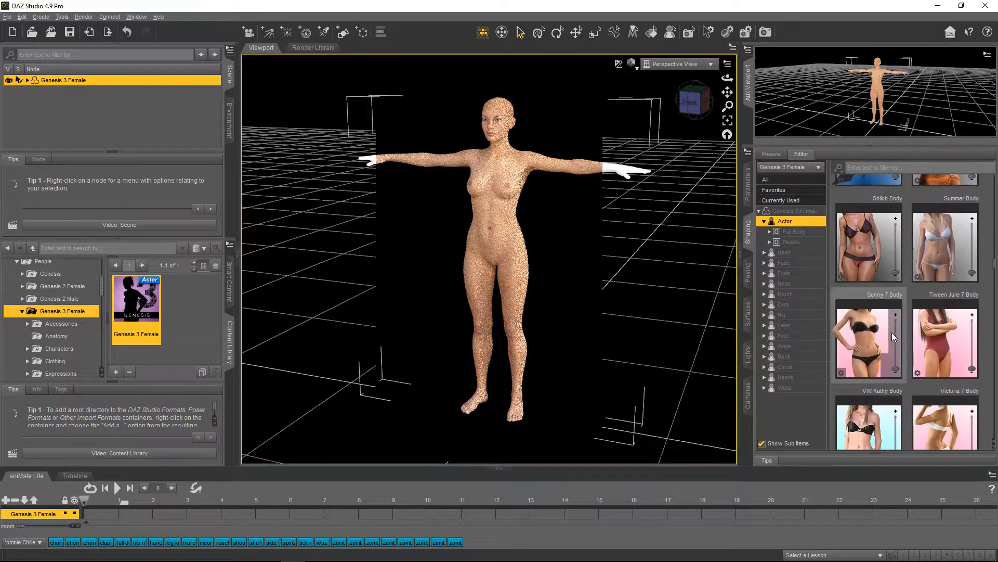
scroll(910, 354, down, 5)
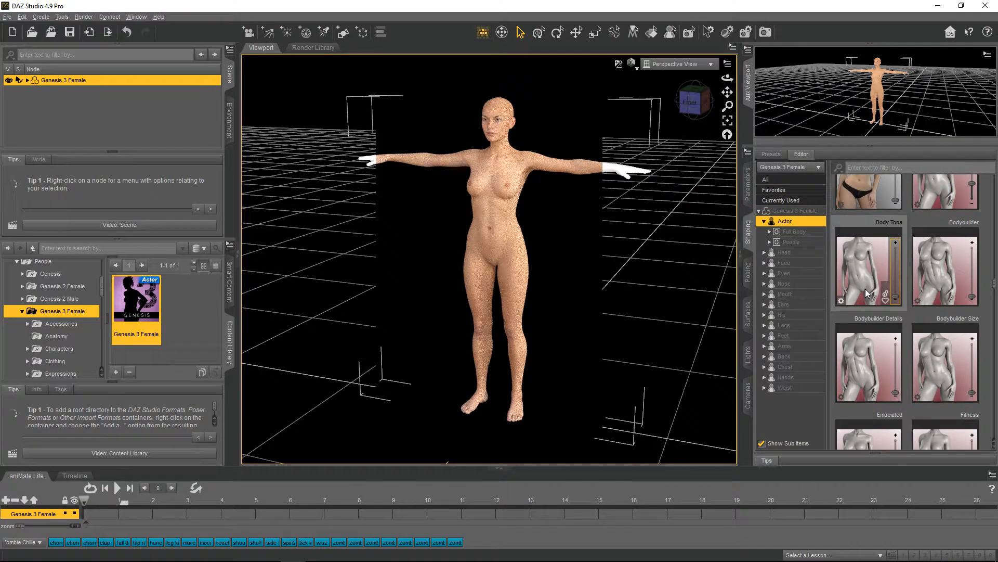
scroll(872, 285, up, 10)
scroll(871, 296, up, 10)
scroll(873, 294, up, 1)
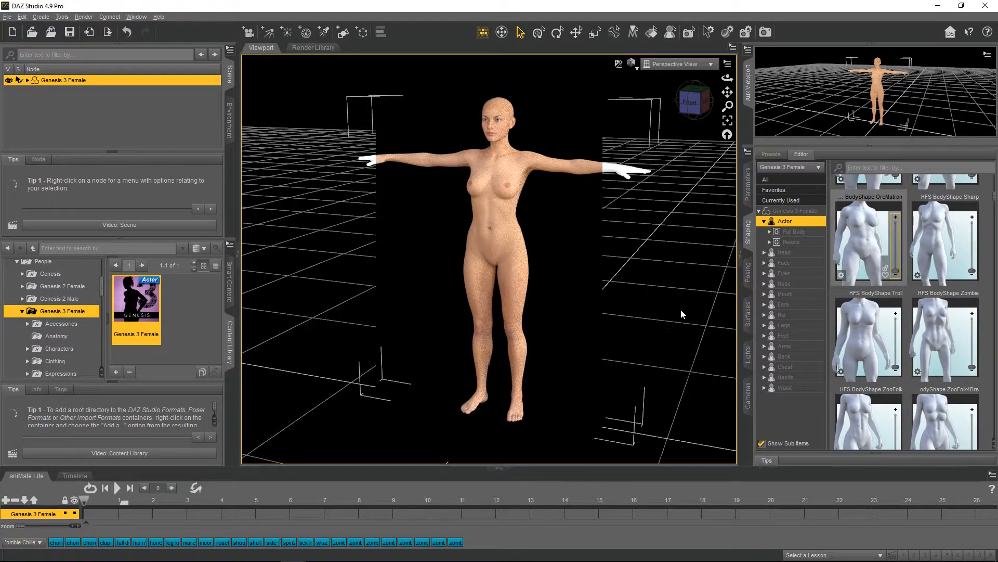
- Show the figure's Real World head morphs and look through the cheek, chin, mouth and nose adjustments
click(764, 253)
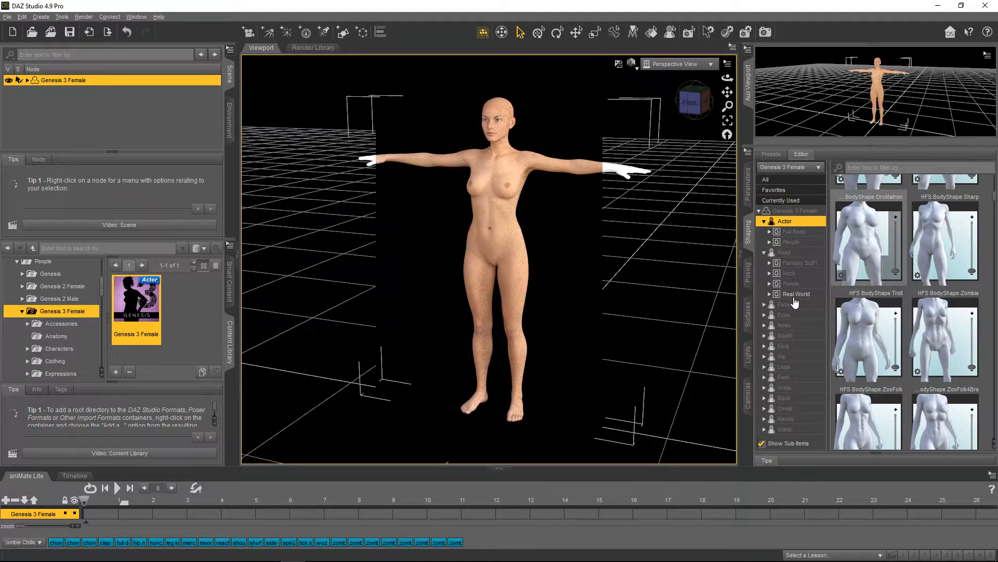
click(796, 296)
scroll(903, 338, down, 10)
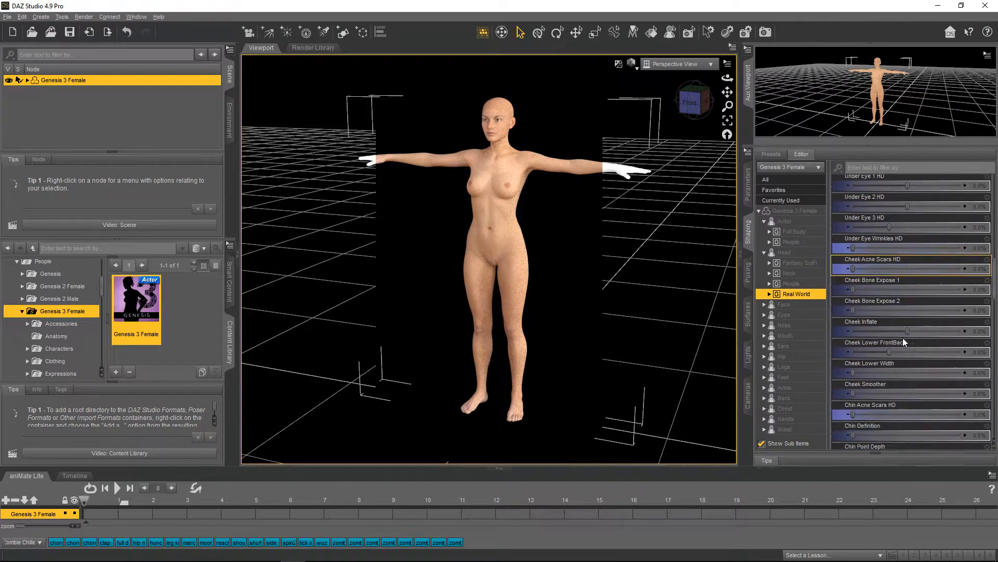
scroll(902, 336, down, 10)
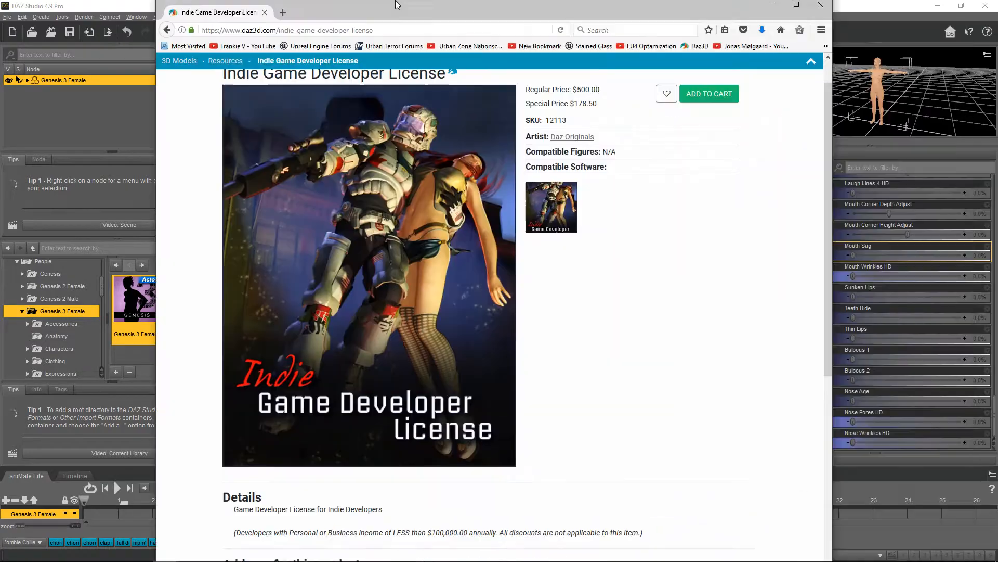
- Switch to the web browser, maximize it, and review the price and details of the Daz3D Indie Game Developer License
drag(397, 4, 350, 1)
scroll(645, 276, up, 1)
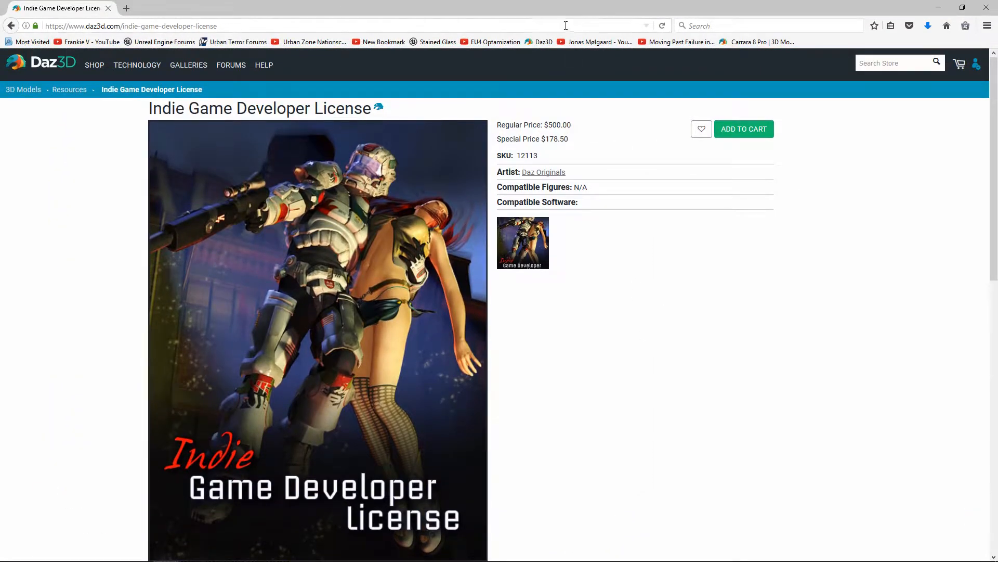
key(ctrl+a)
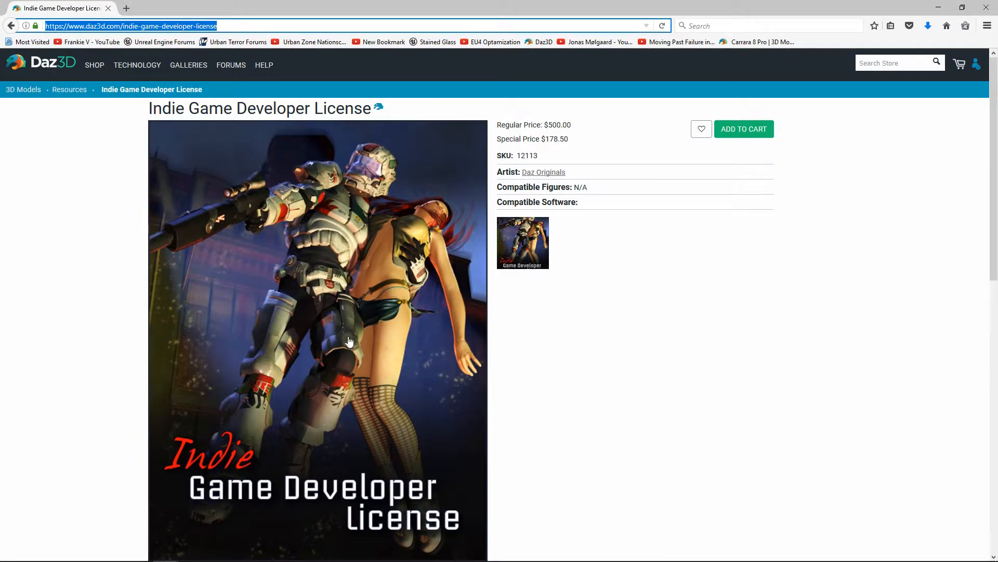
scroll(457, 375, down, 2)
scroll(470, 370, up, 2)
scroll(564, 403, down, 3)
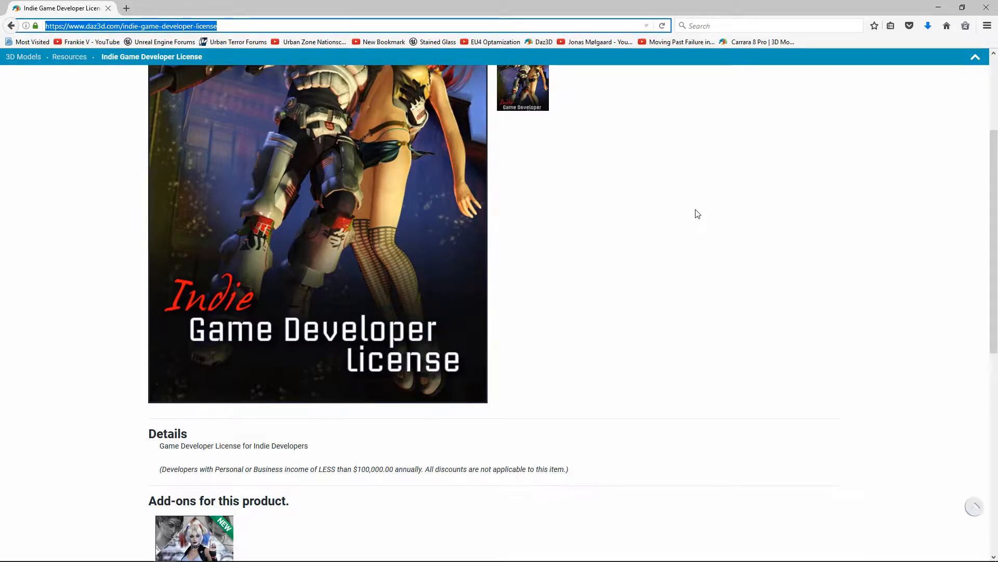
key(Return)
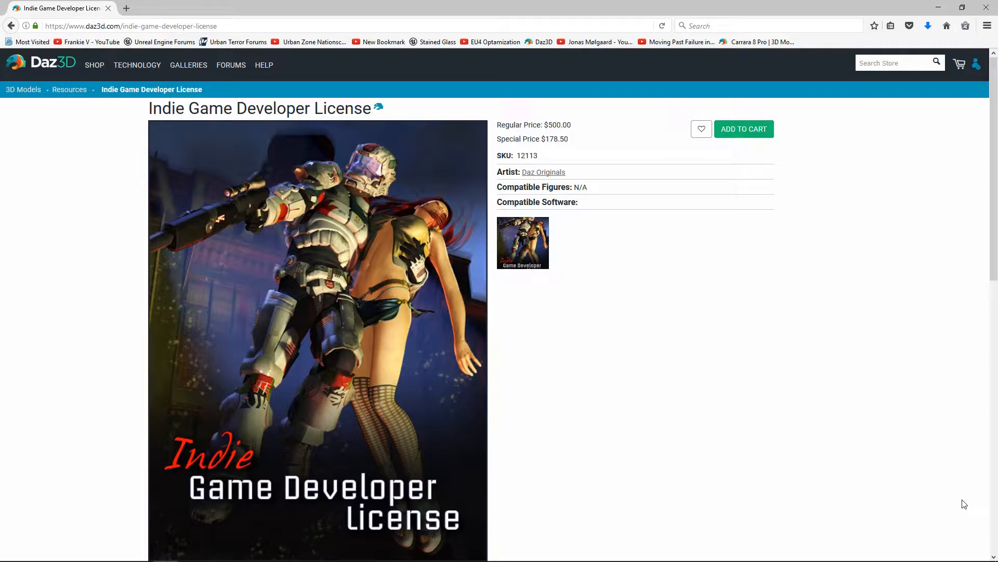
- Search the Daz3D store for "hair" and look over the listed products
click(868, 64)
text(hair)
key(Return)
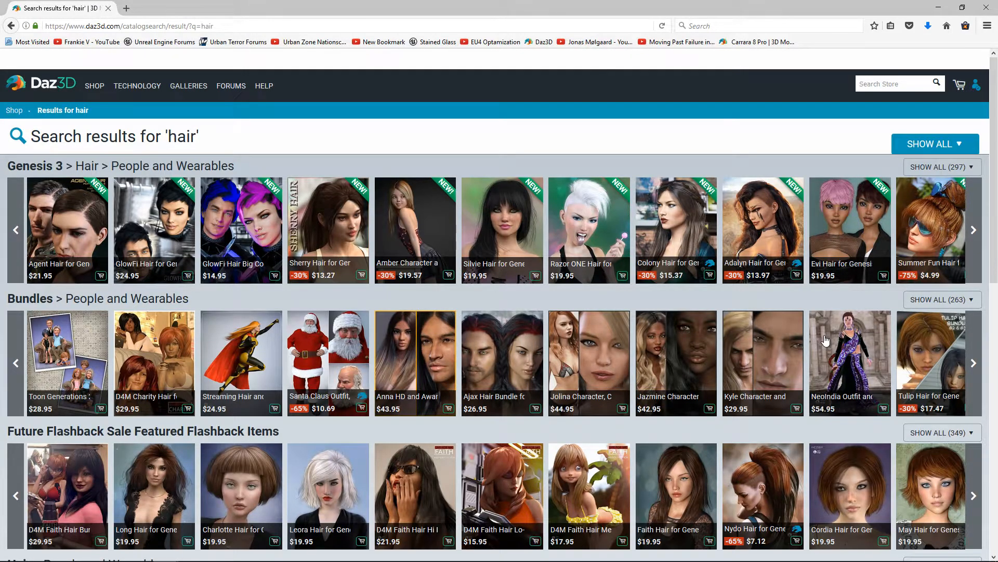
scroll(890, 344, down, 1)
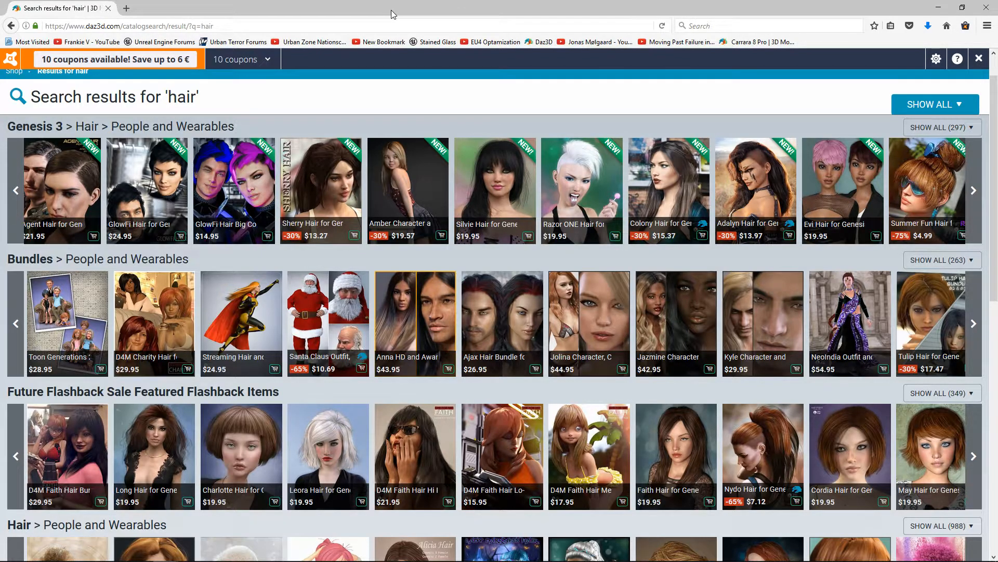
- Return to DAZ Studio and browse the Genesis 3 Female content folders down to the Hair category
drag(391, 10, 997, 130)
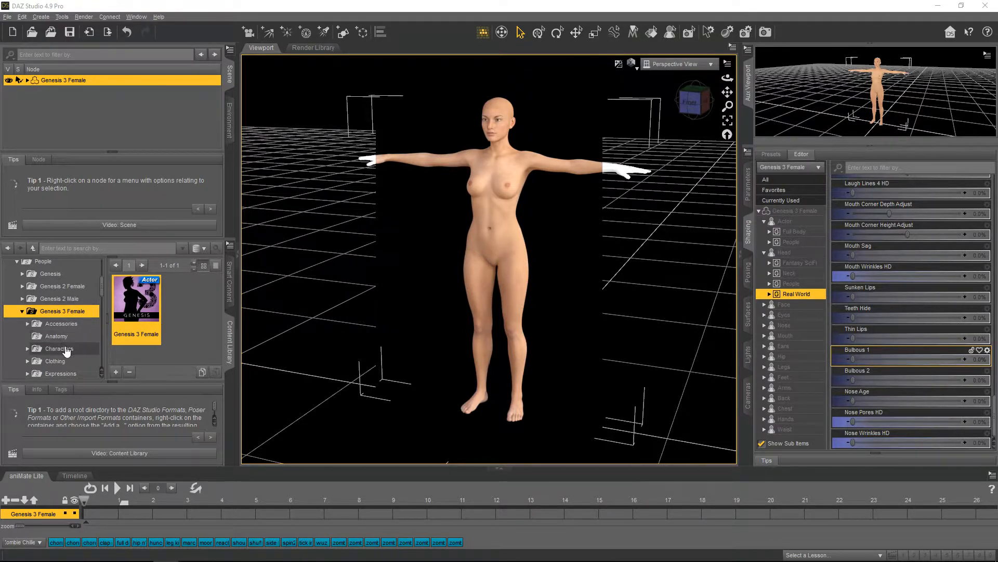
scroll(68, 351, down, 2)
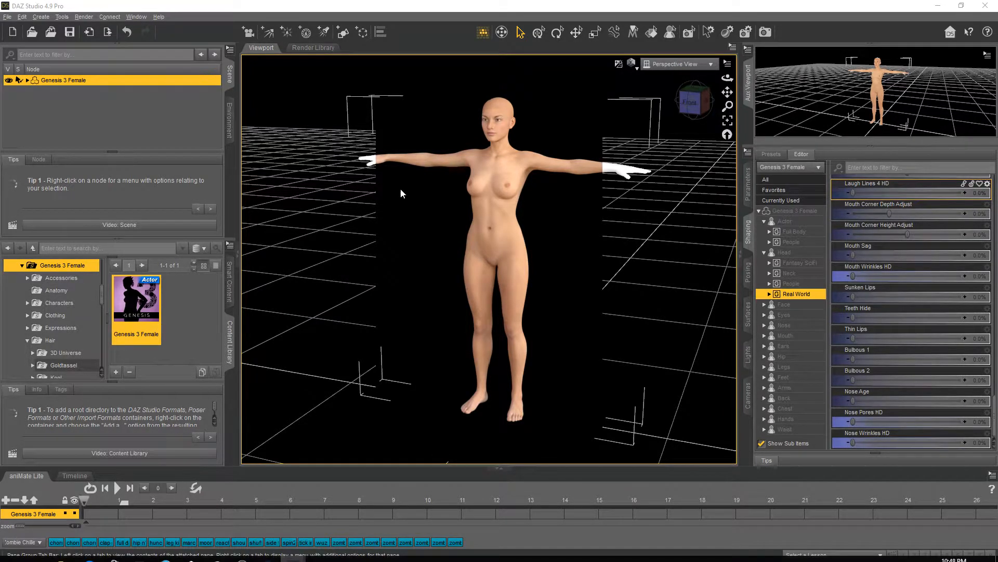
- Open the Genesis 3 Female Characters folder and look through its character presets, including Ling !Gen and Lucille Zombie
click(492, 113)
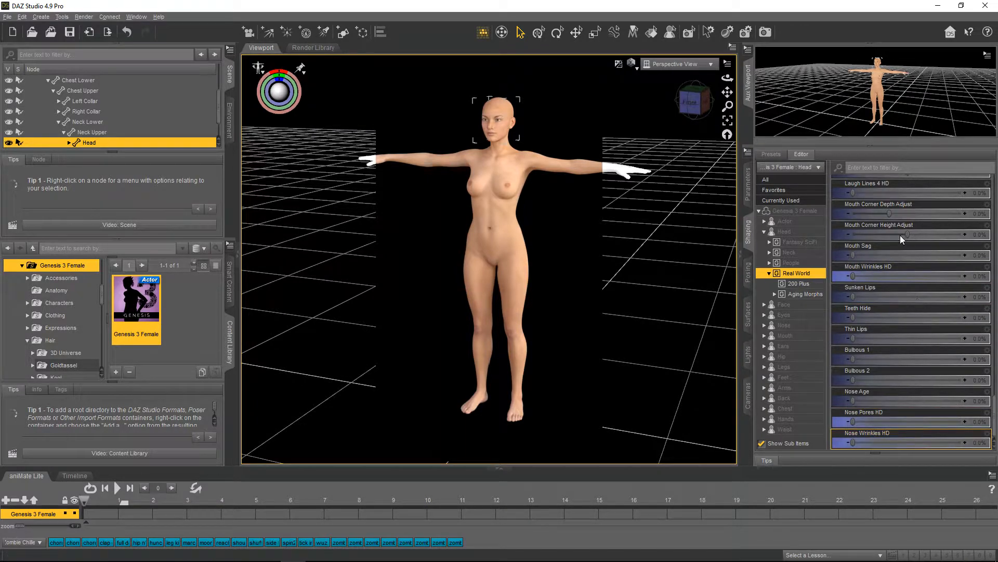
click(45, 306)
scroll(170, 312, down, 3)
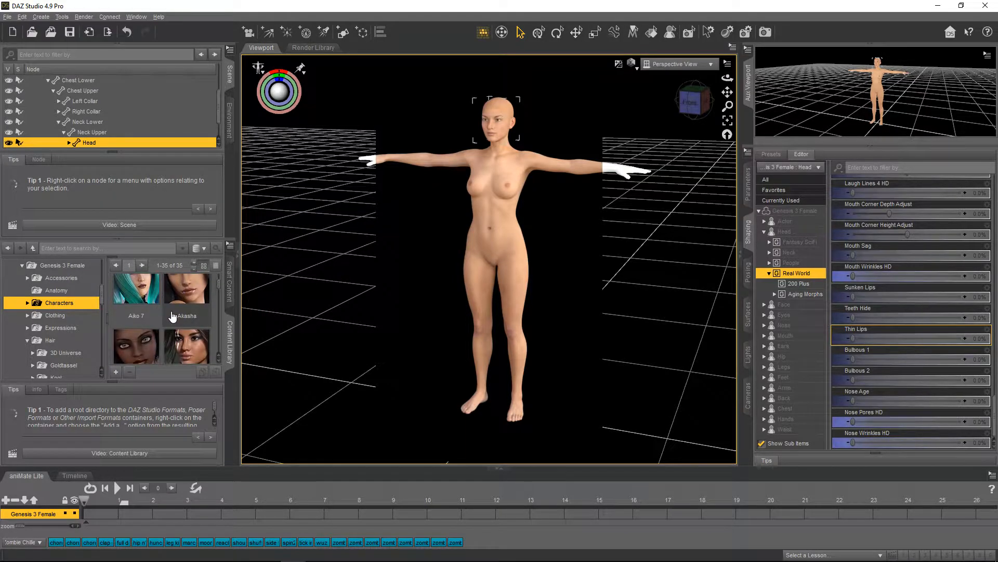
scroll(166, 318, down, 5)
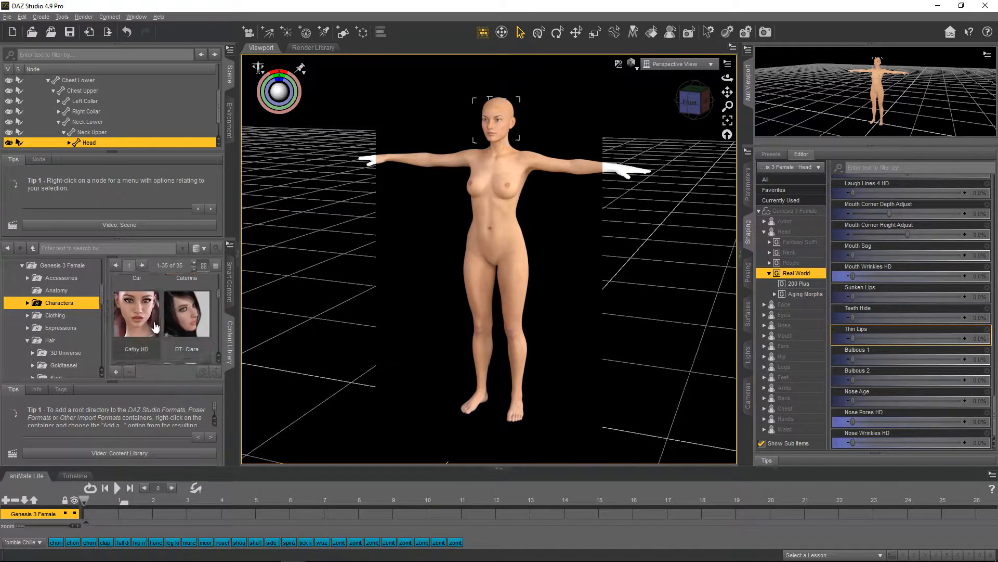
scroll(150, 325, down, 4)
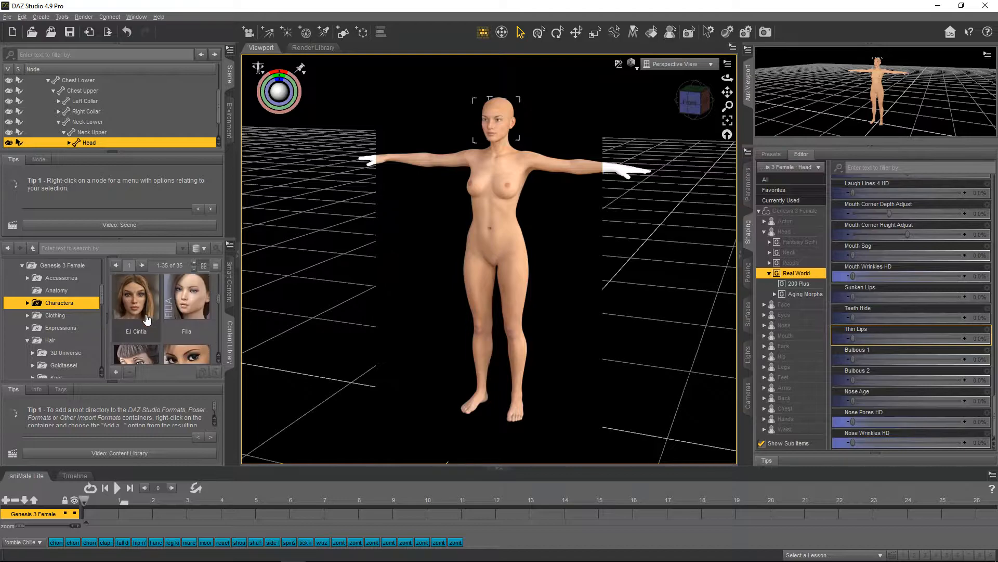
scroll(150, 322, down, 4)
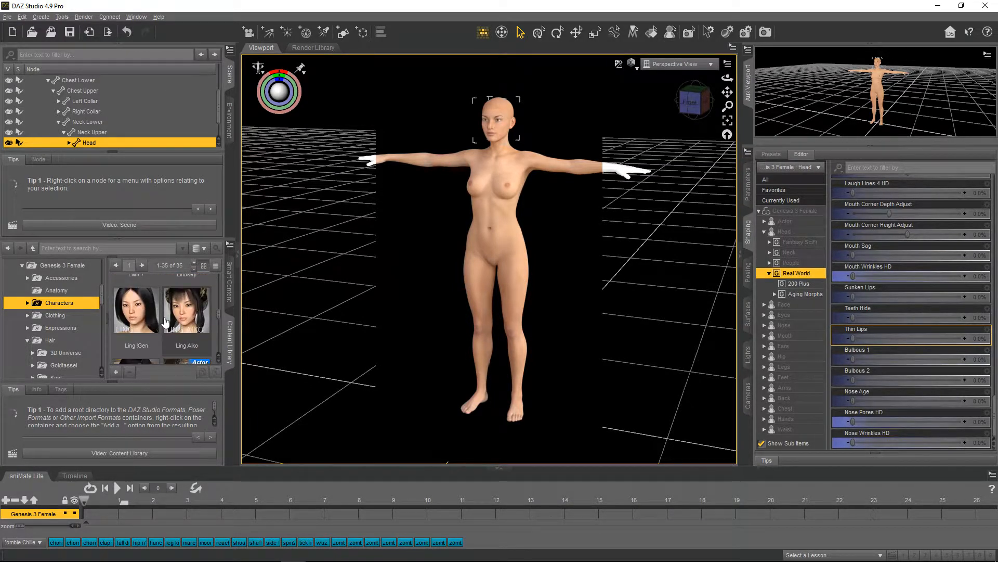
mouse_move(162, 323)
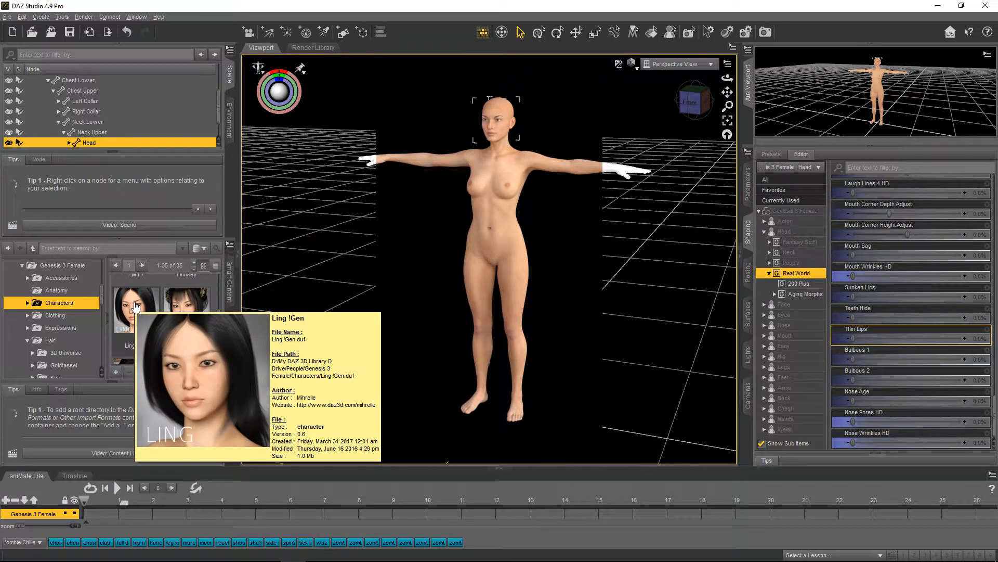
click(6, 17)
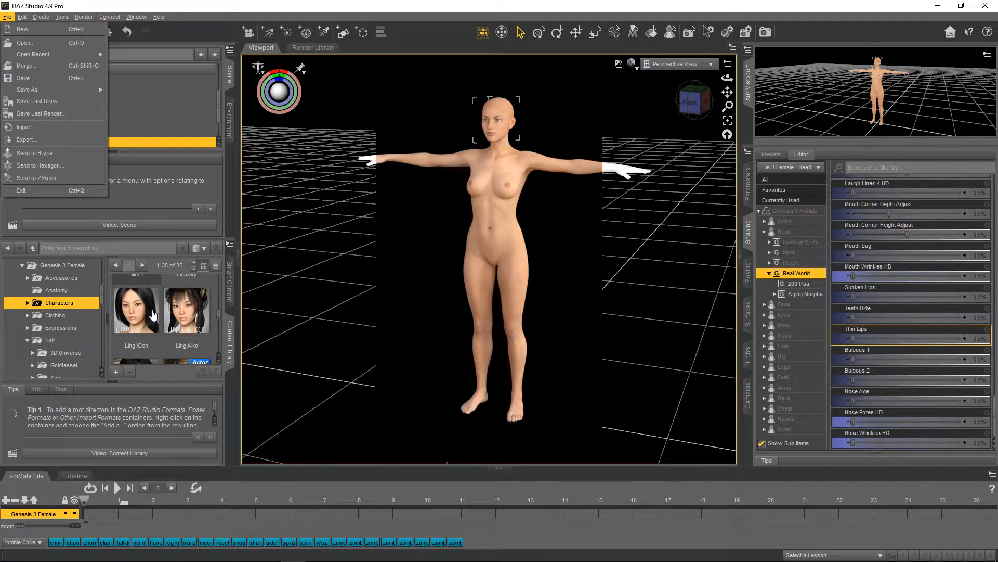
scroll(153, 315, down, 3)
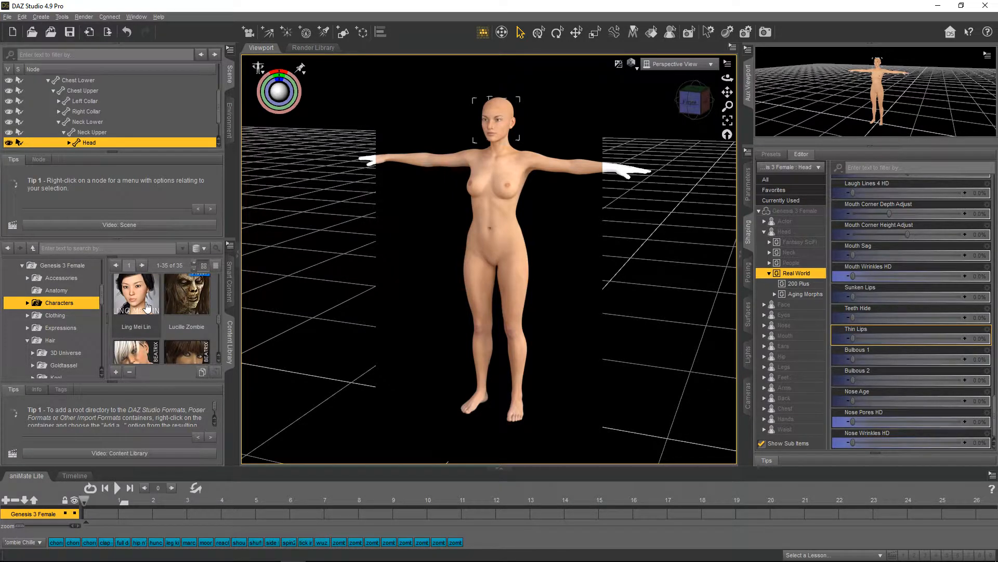
click(176, 304)
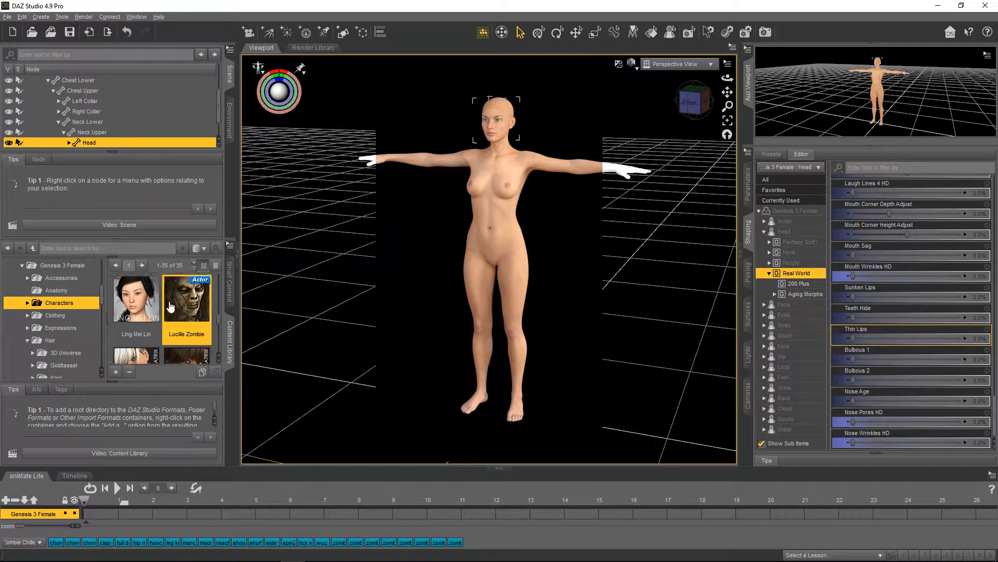
scroll(143, 320, down, 3)
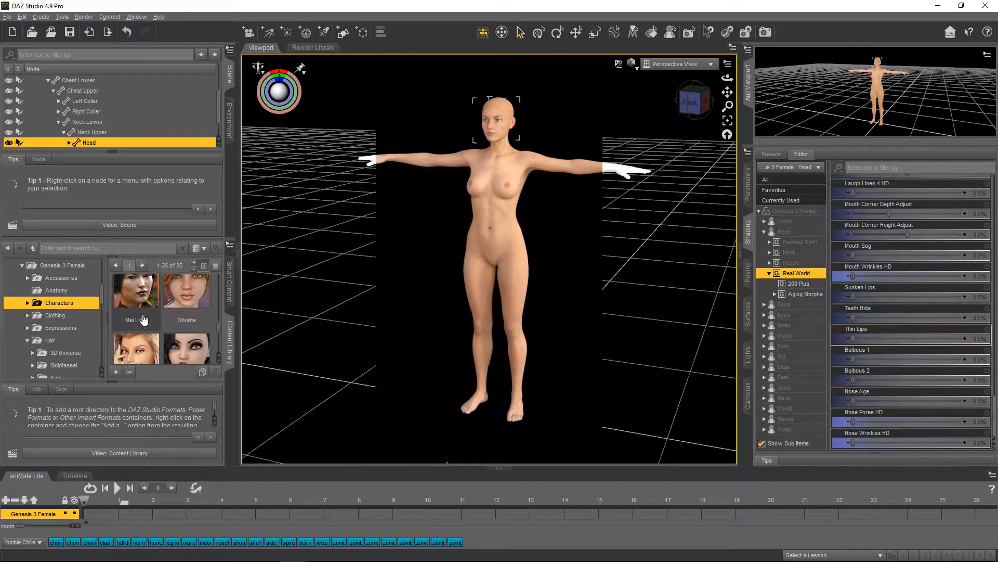
scroll(144, 319, up, 3)
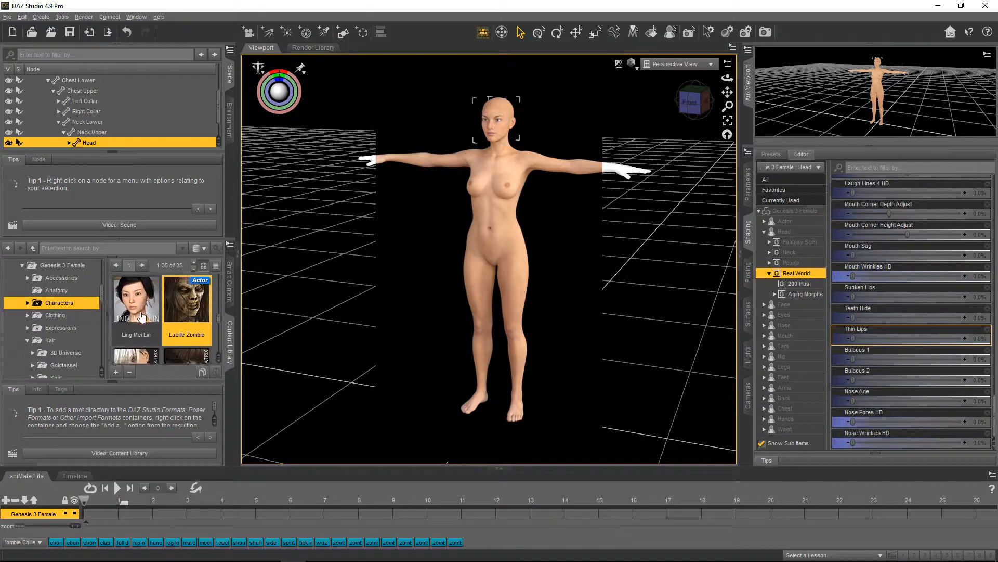
- Select the whole Genesis 3 Female figure and apply the Lucille Zombie character to it instead of loading a new figure
double_click(199, 304)
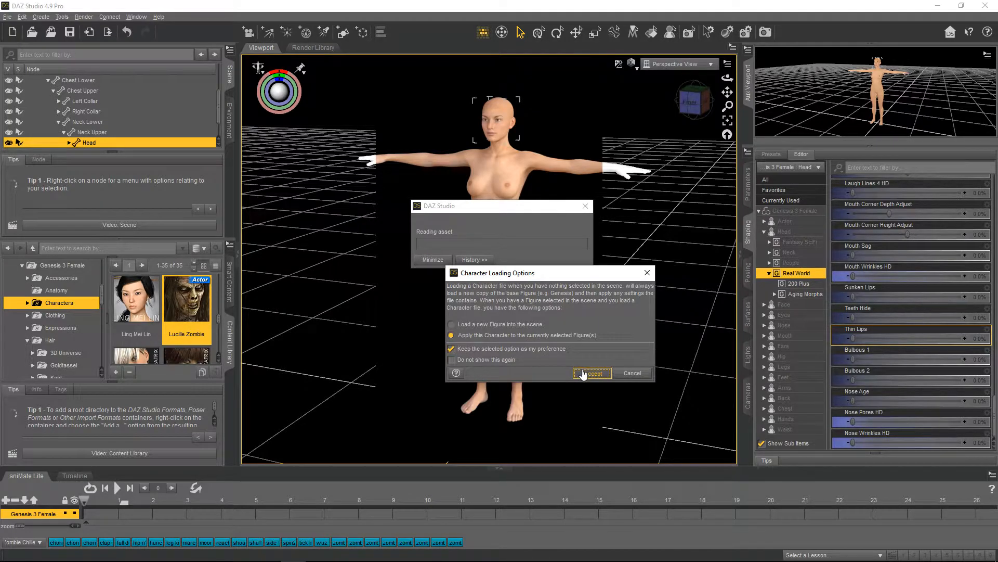
click(626, 374)
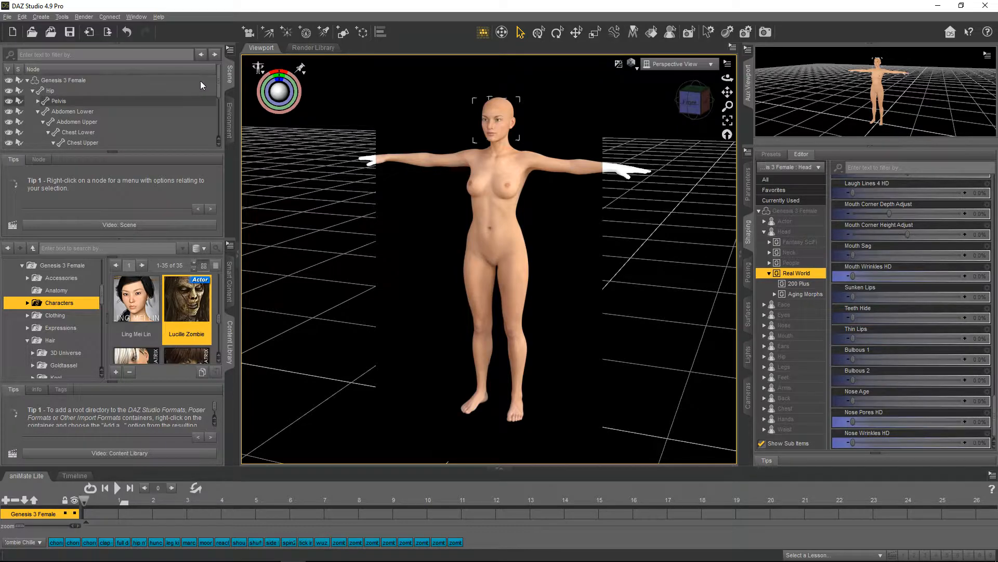
click(86, 78)
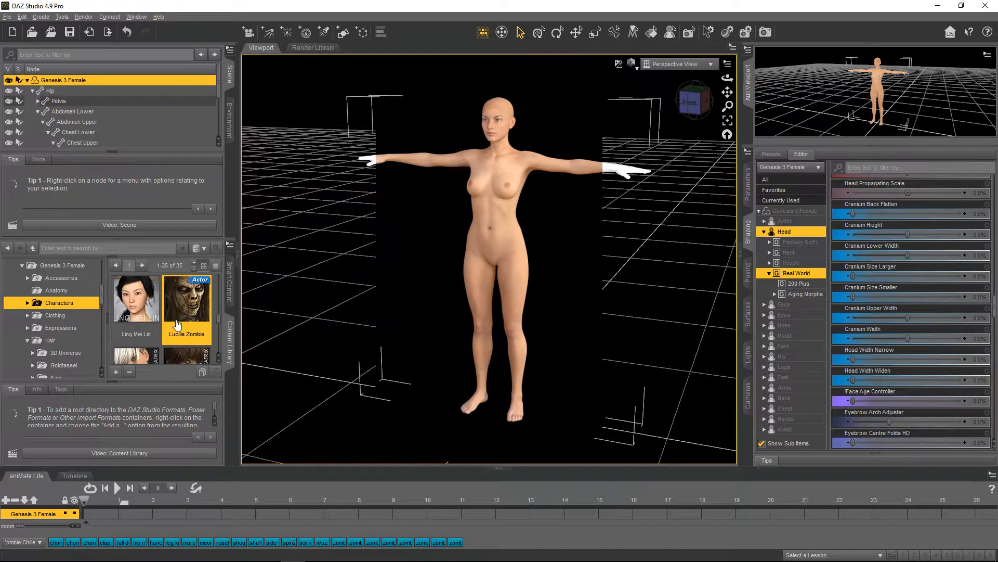
double_click(188, 308)
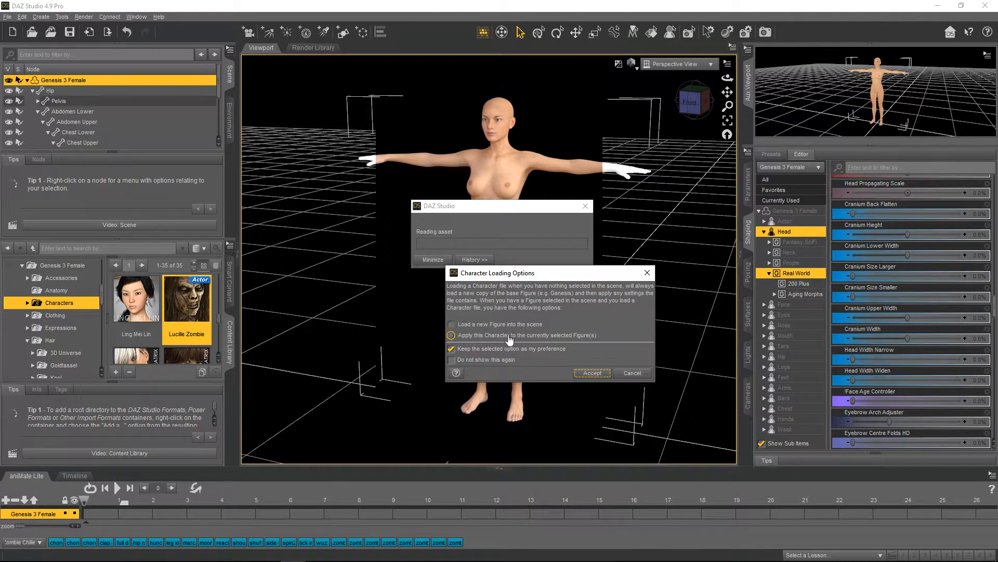
click(597, 372)
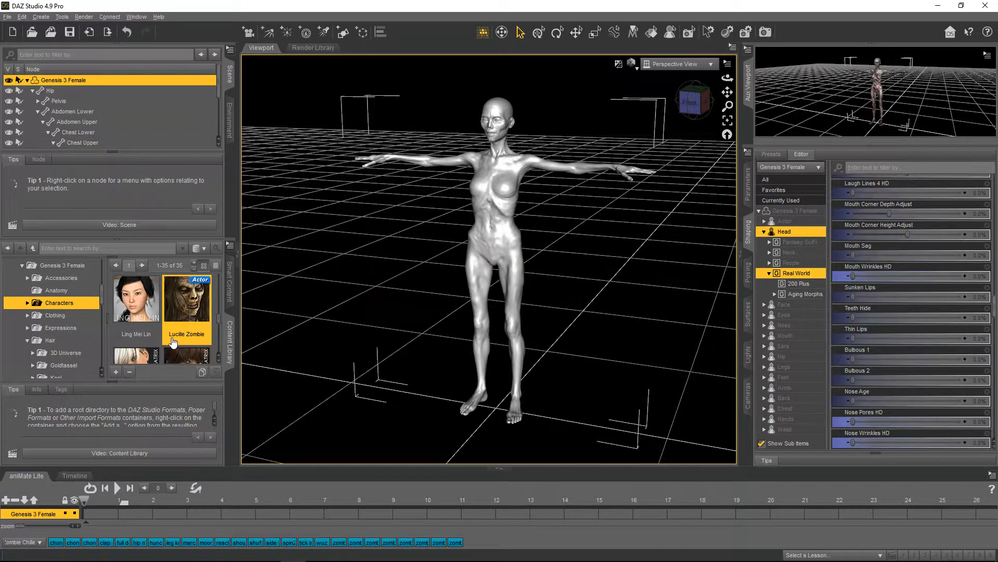
- Look through the full list of Genesis 3 Female characters, from Adaline to the VW Kathy presets
mouse_move(173, 342)
scroll(180, 307, down, 3)
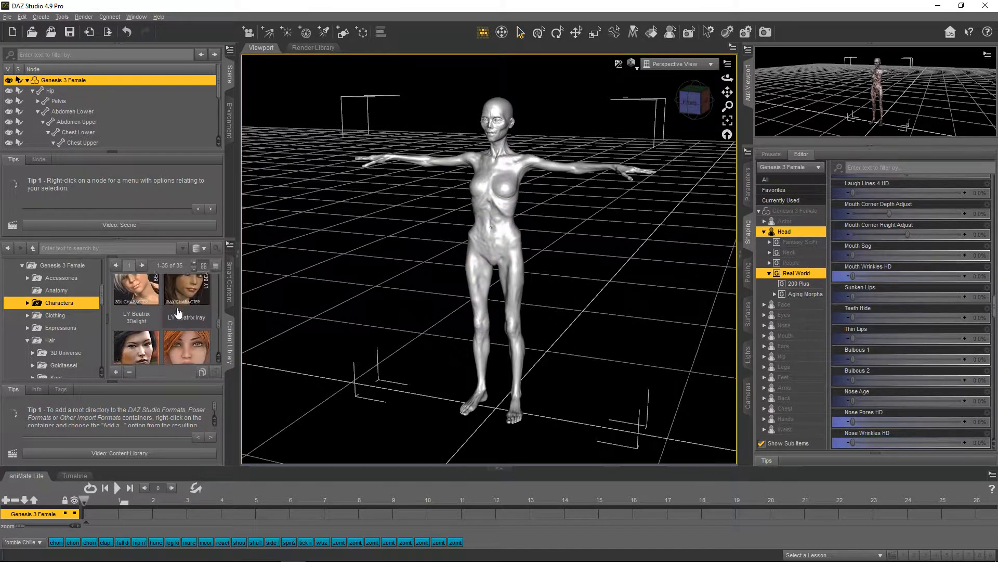
scroll(181, 307, down, 6)
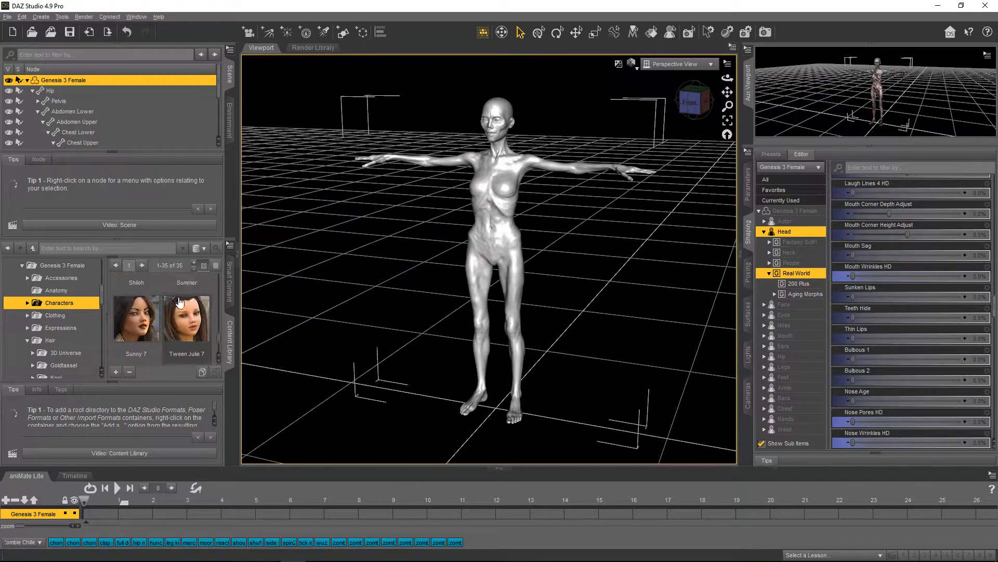
scroll(177, 306, down, 3)
scroll(177, 308, up, 12)
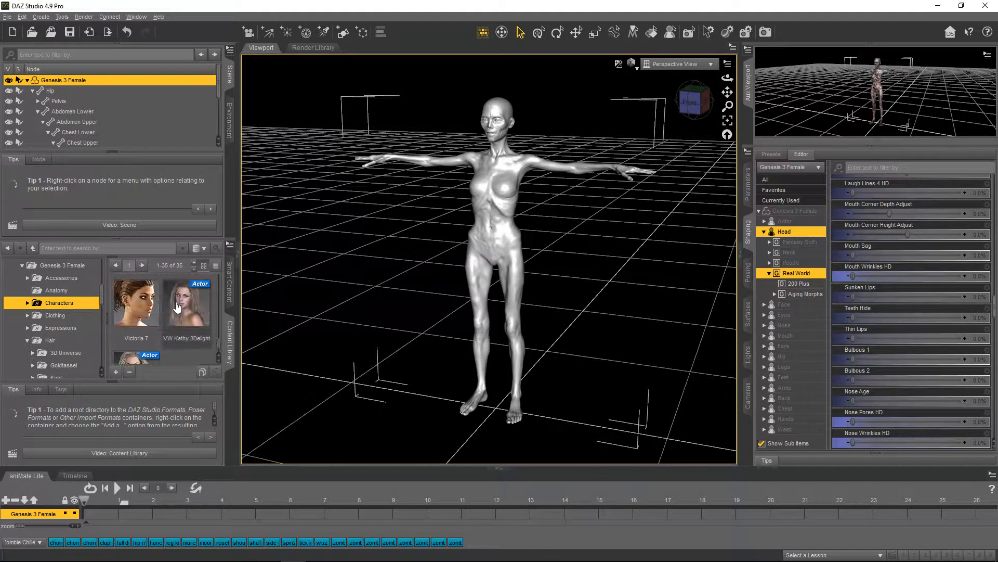
scroll(178, 307, up, 5)
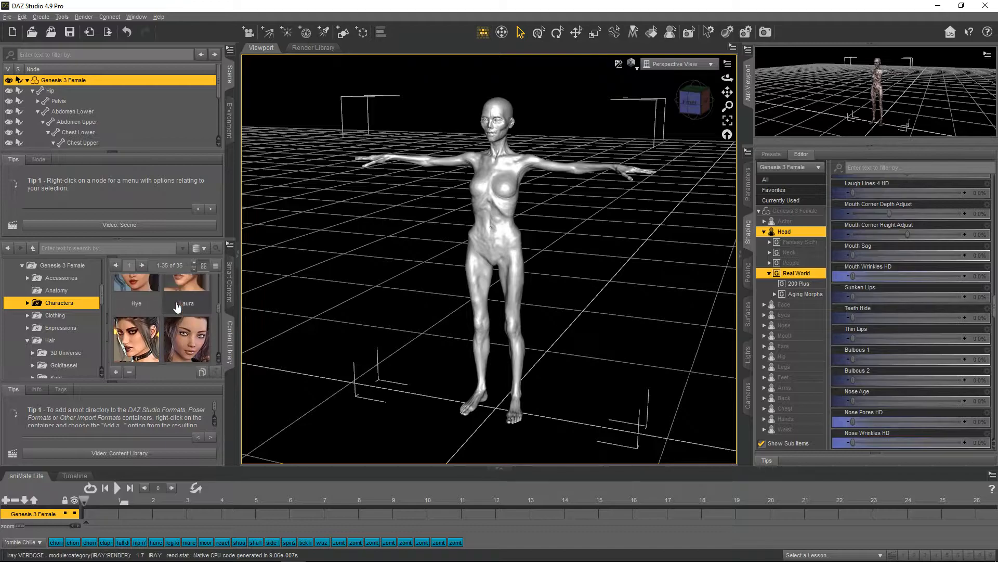
scroll(177, 308, up, 5)
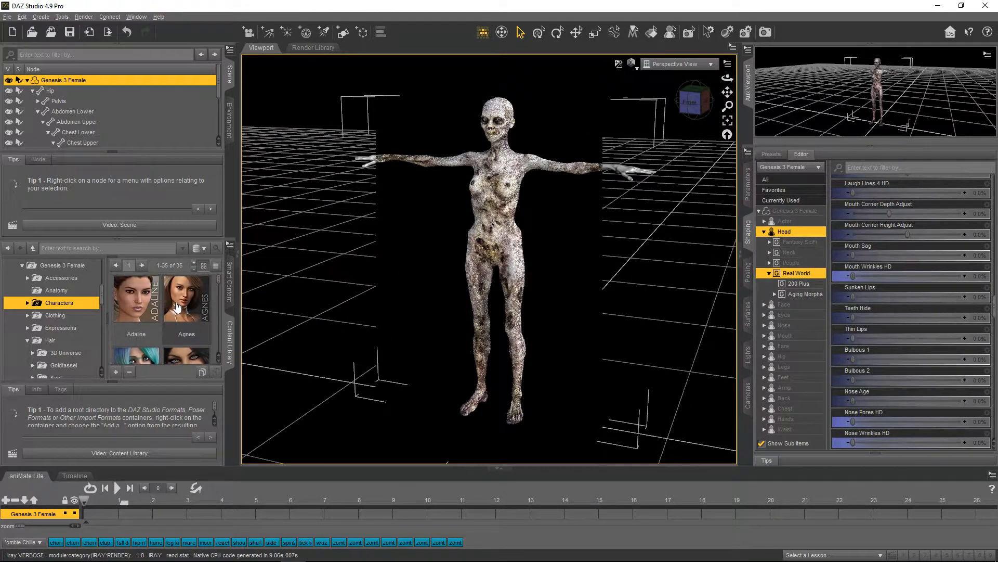
scroll(161, 295, down, 1)
scroll(161, 295, down, 9)
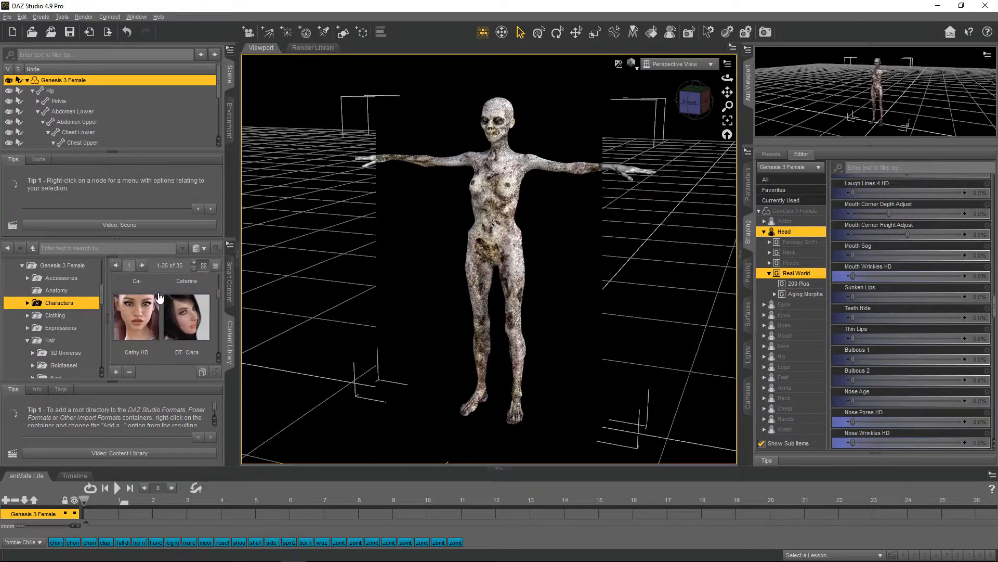
scroll(160, 296, down, 4)
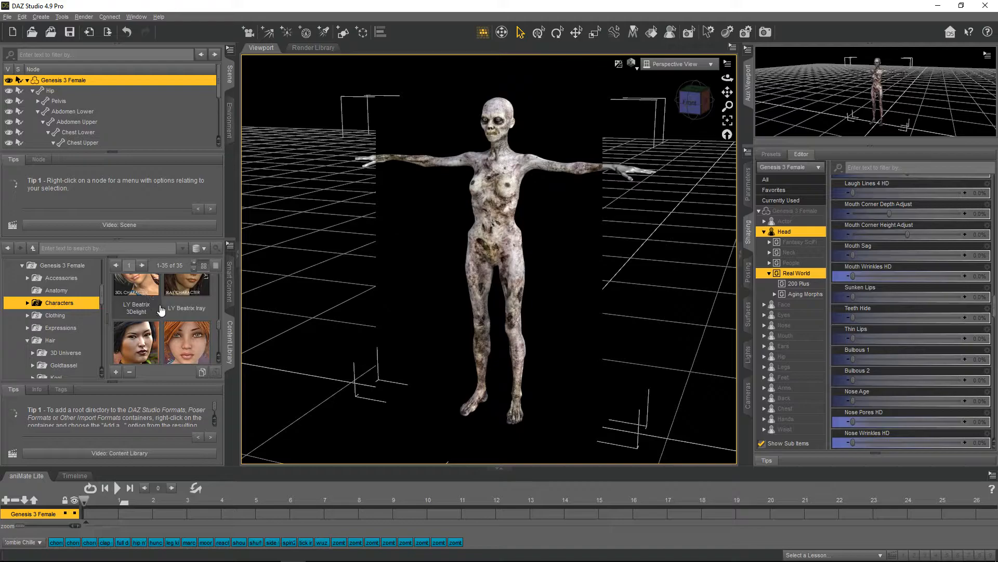
scroll(193, 321, down, 6)
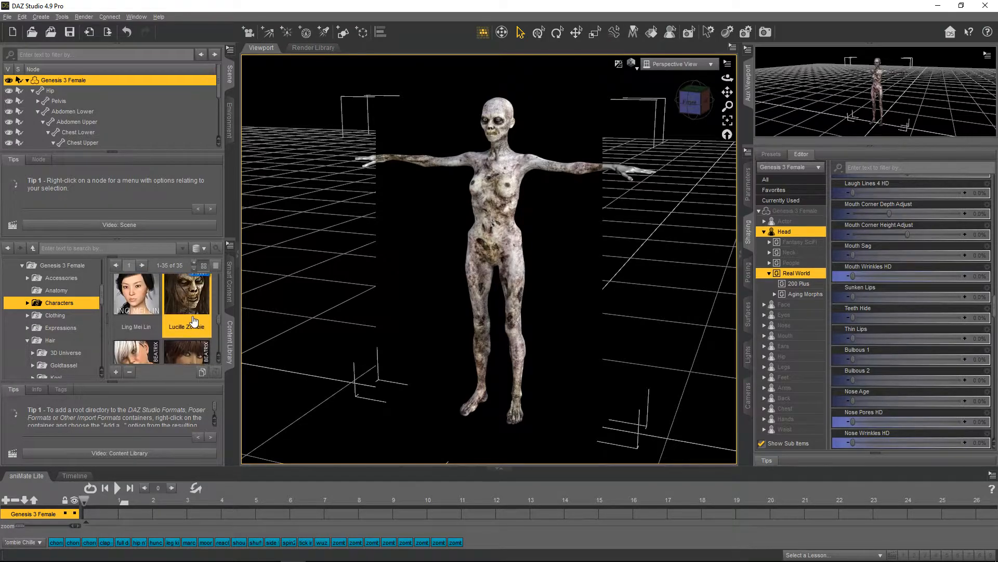
scroll(192, 320, up, 8)
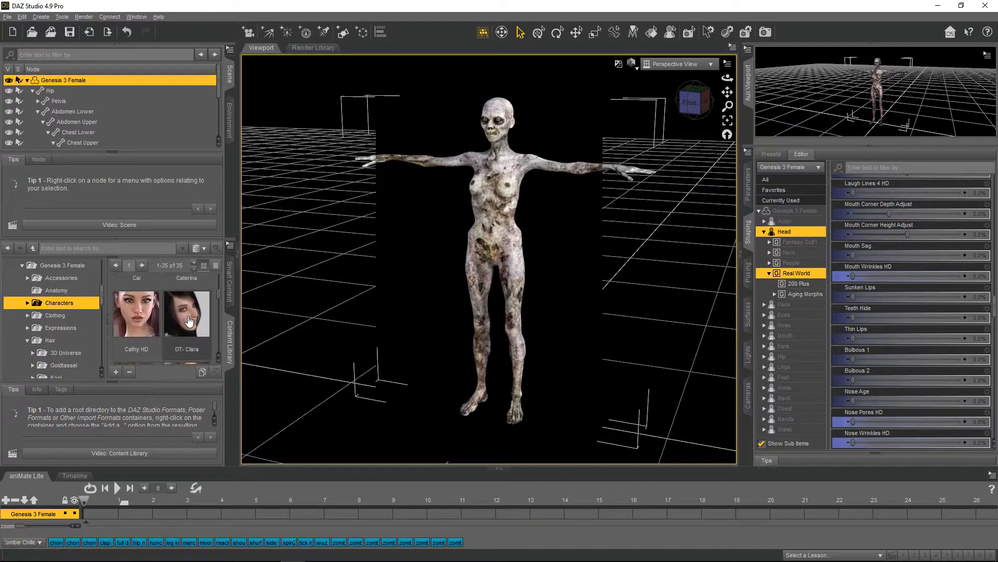
scroll(186, 322, up, 1)
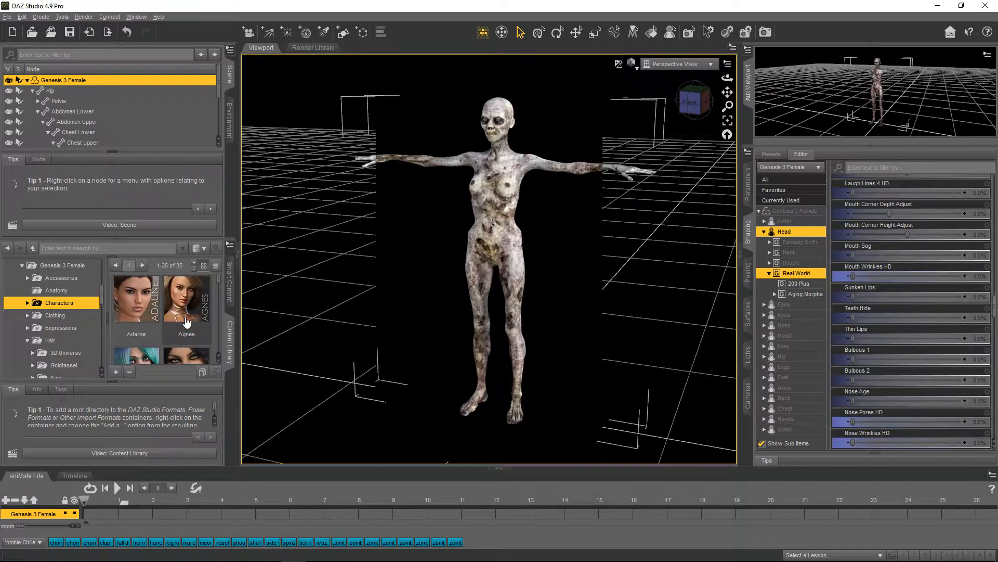
scroll(187, 322, down, 6)
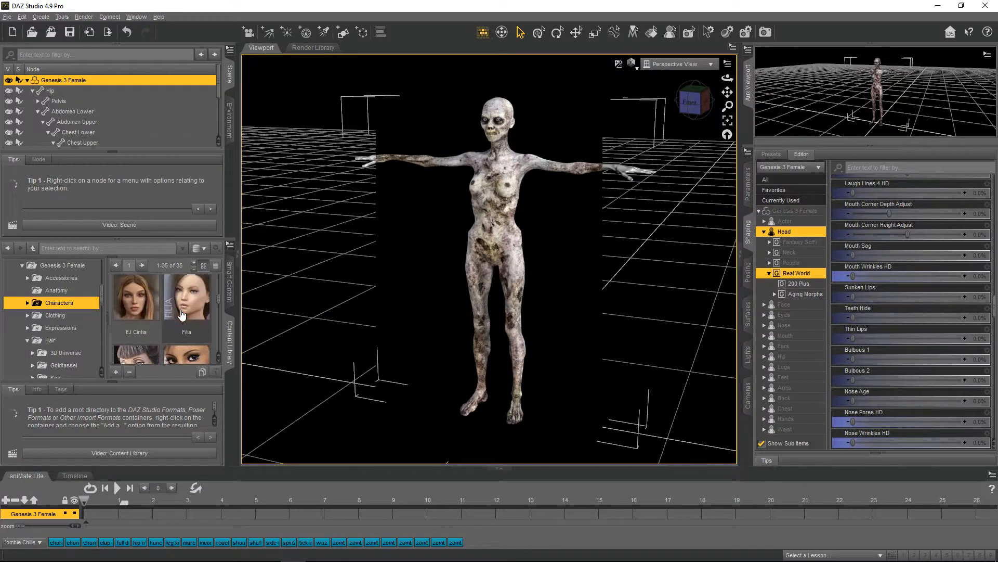
scroll(177, 318, down, 3)
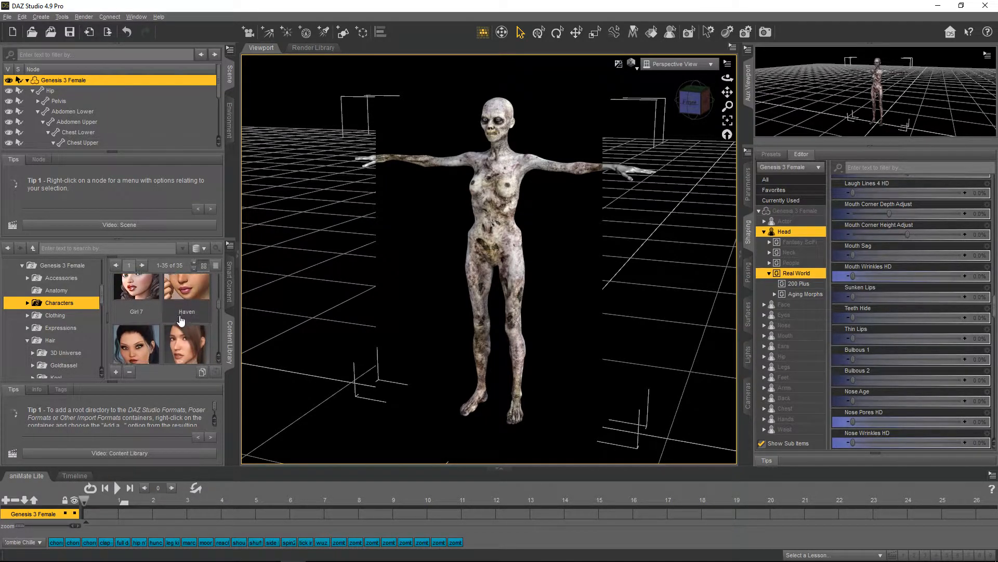
scroll(166, 329, up, 4)
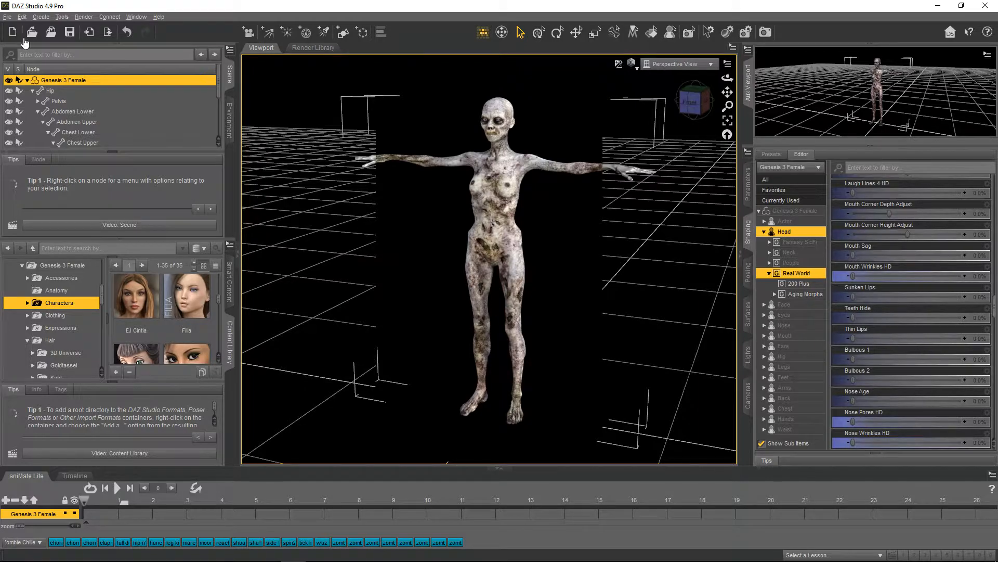
- Open the recent scene Example1.duf without saving the changes to the current scene
click(7, 17)
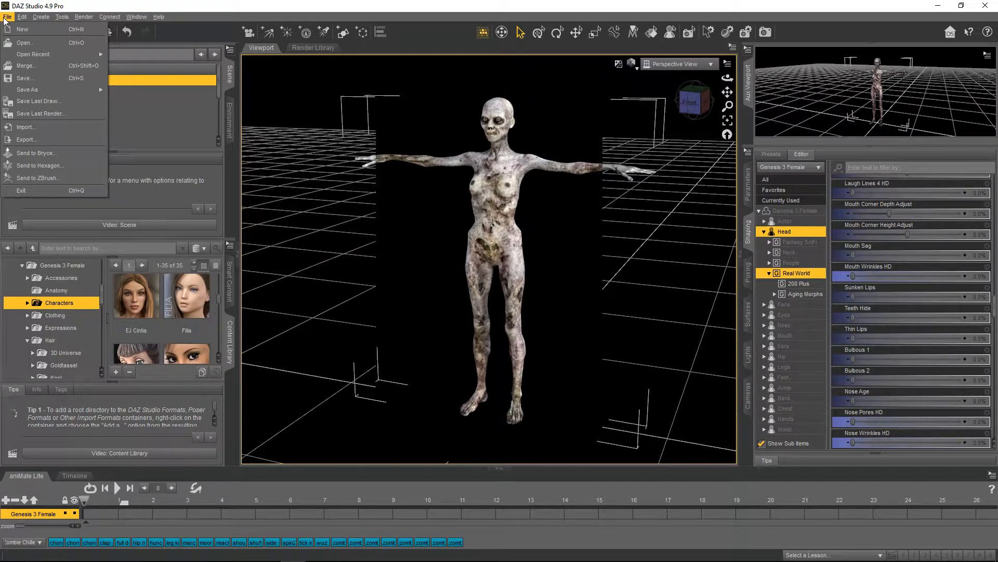
mouse_move(26, 57)
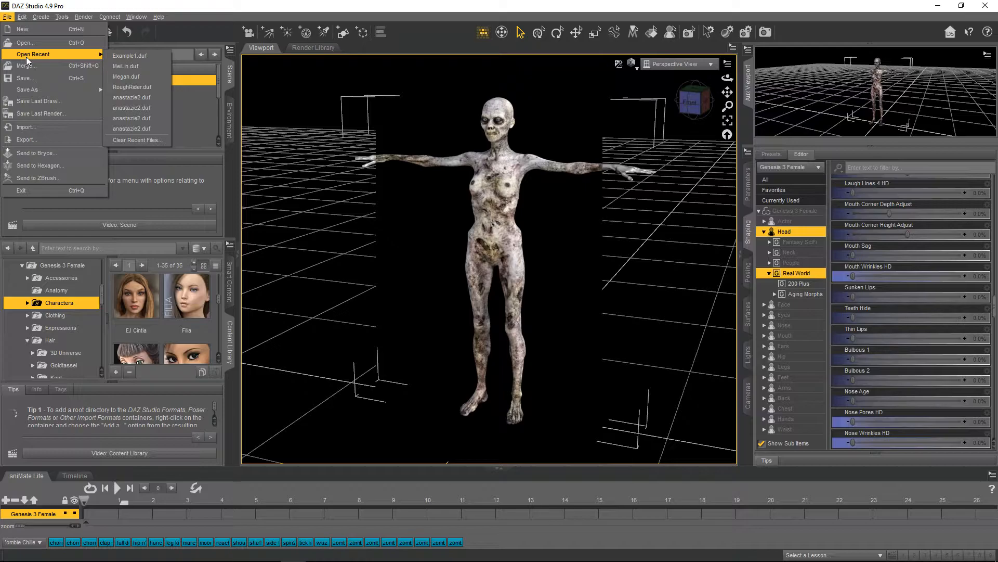
click(124, 55)
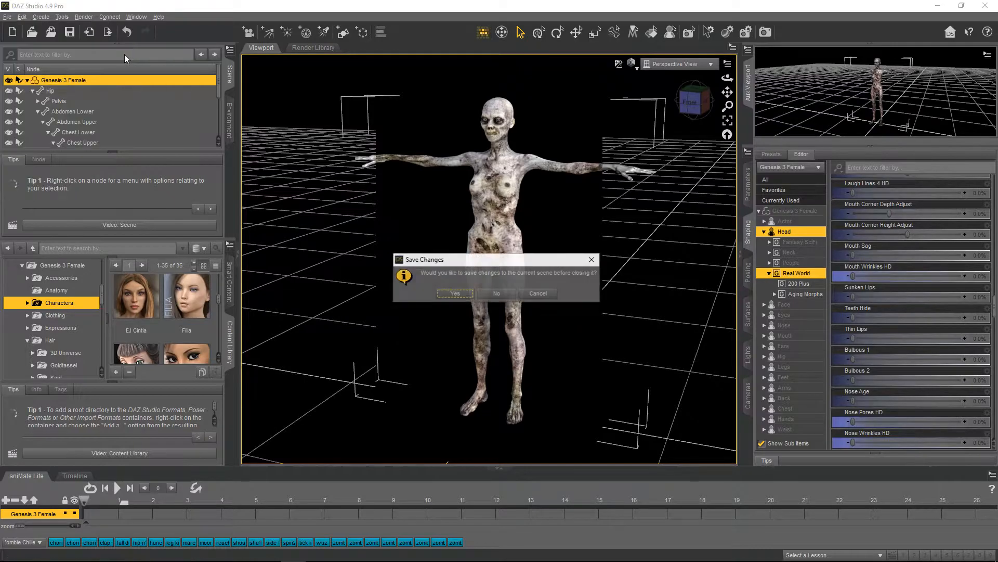
click(484, 294)
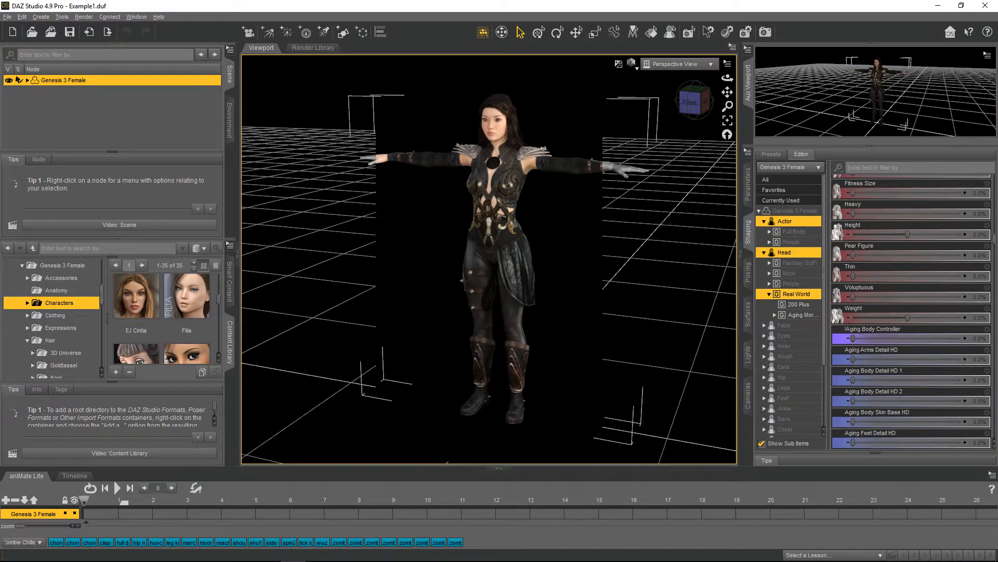
- Bring the finished Render window onto the screen and examine the character's face, hair and armor in the image
drag(997, 156, 365, 0)
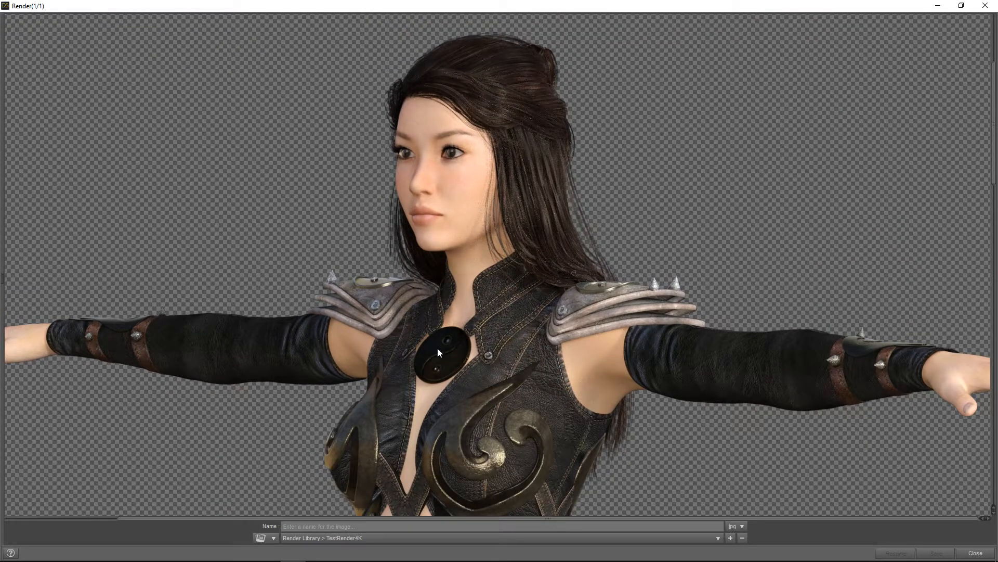
scroll(437, 339, up, 4)
scroll(437, 339, down, 8)
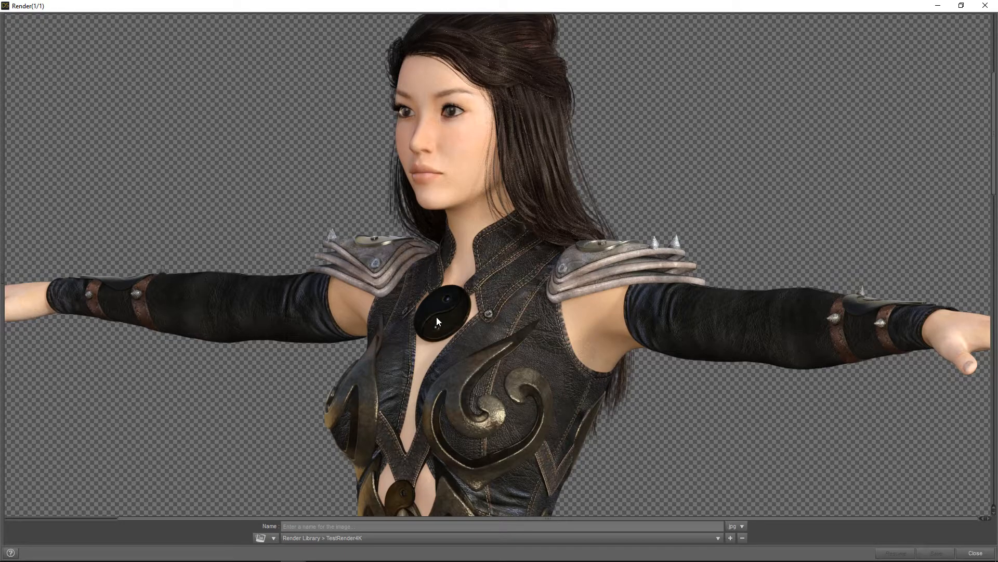
- Examine the rendered character's outfit at full size, from the bodice and belt down to the boots and back up to the face
scroll(436, 317, down, 10)
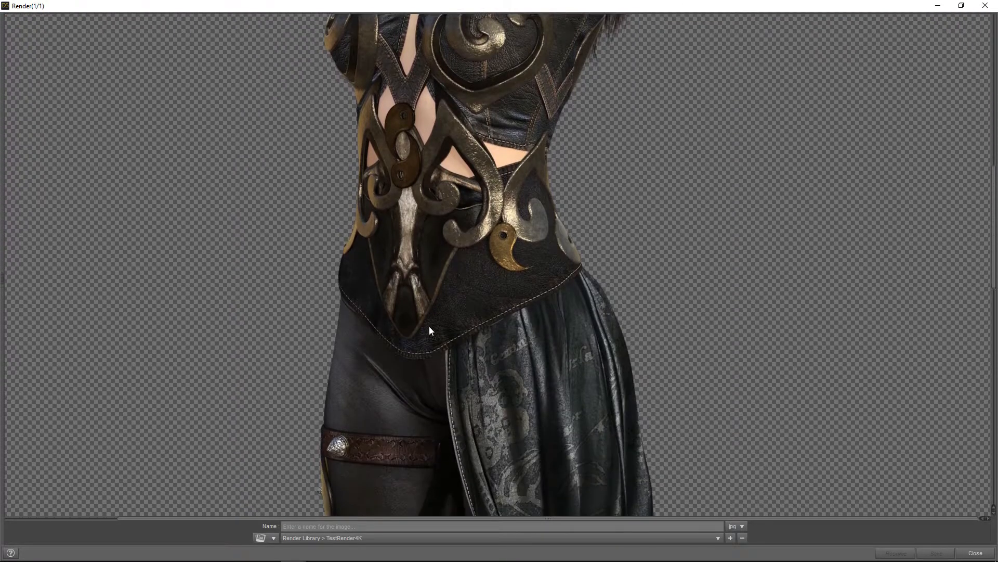
scroll(429, 326, down, 17)
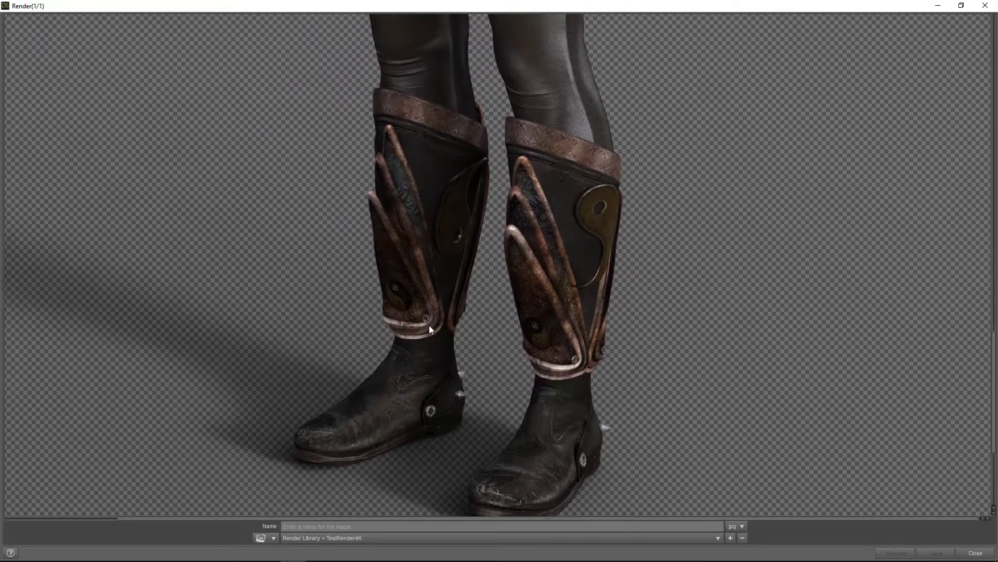
scroll(429, 325, down, 5)
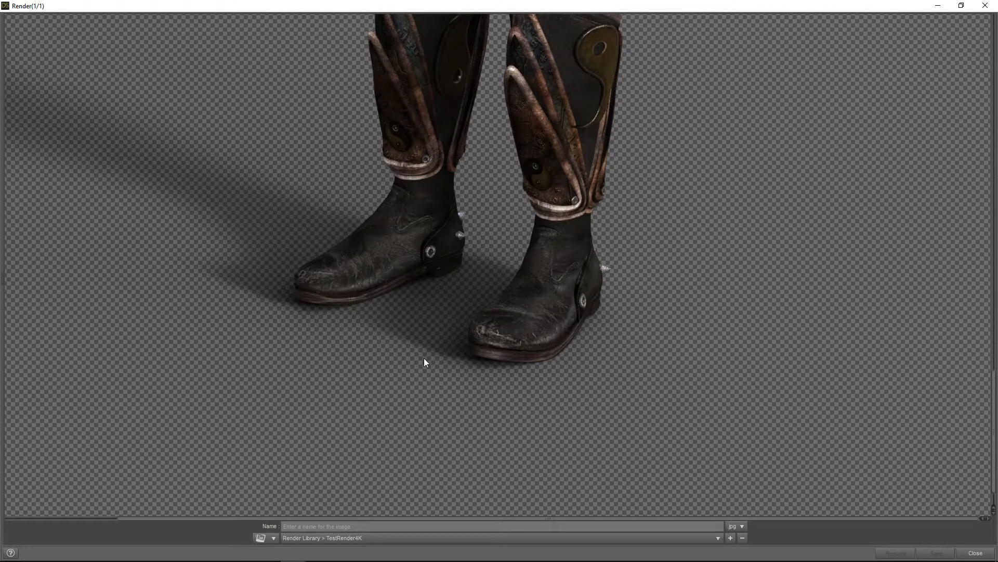
scroll(424, 361, up, 14)
scroll(426, 356, up, 12)
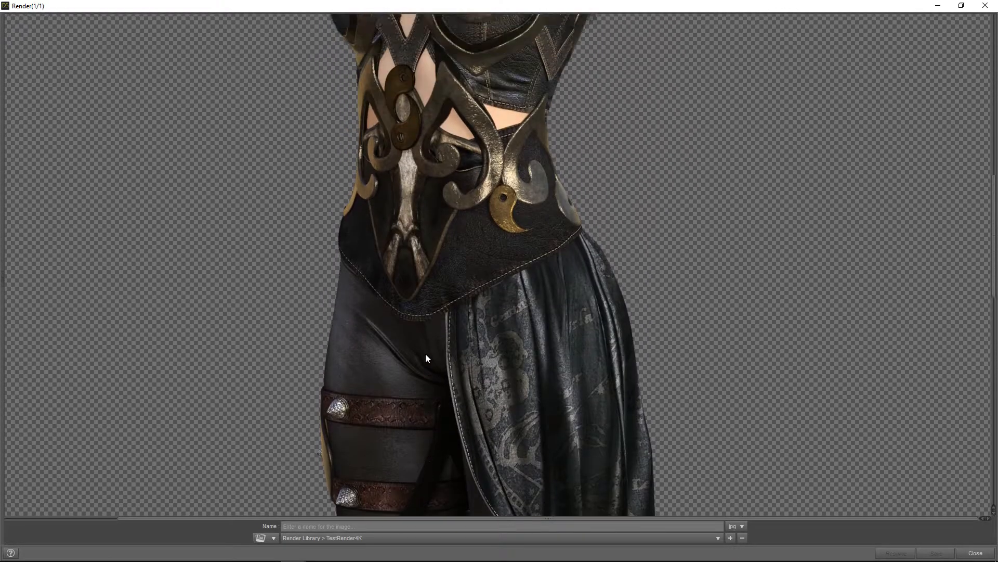
scroll(424, 355, down, 13)
scroll(415, 364, down, 5)
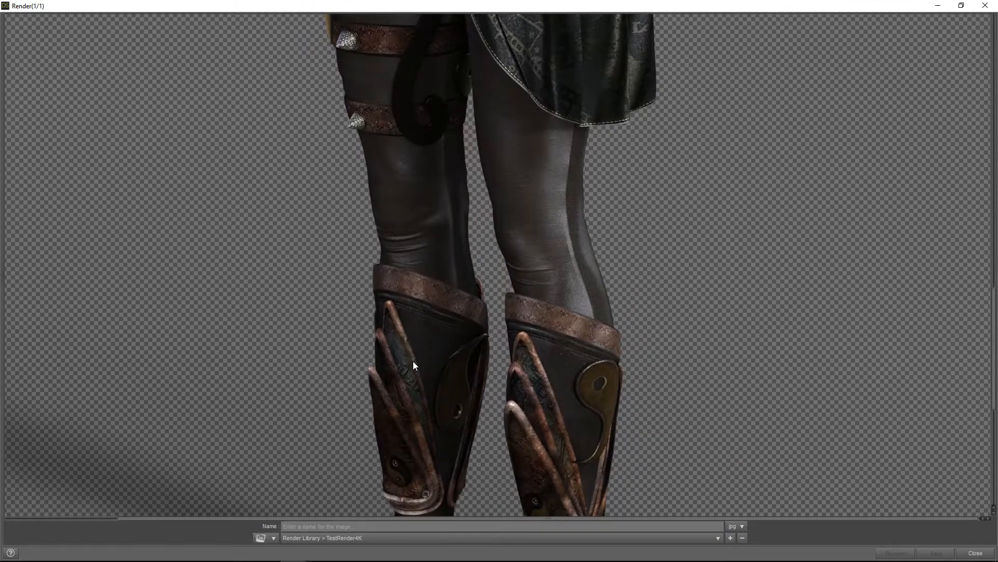
scroll(419, 351, up, 20)
scroll(421, 355, up, 2)
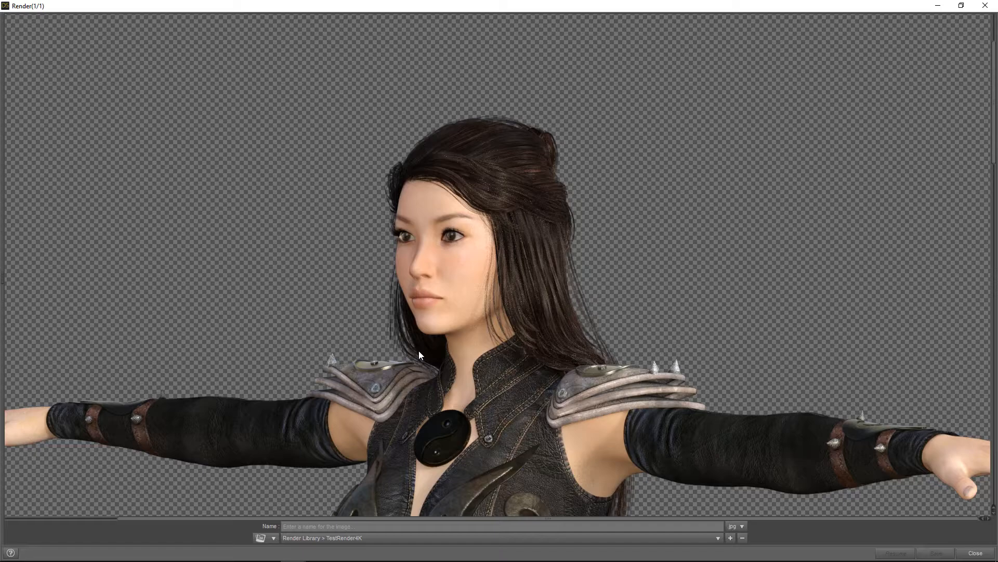
- Go over the render's torso armor and skirt once more, and move the Render window off the main DAZ Studio screen
scroll(419, 351, down, 5)
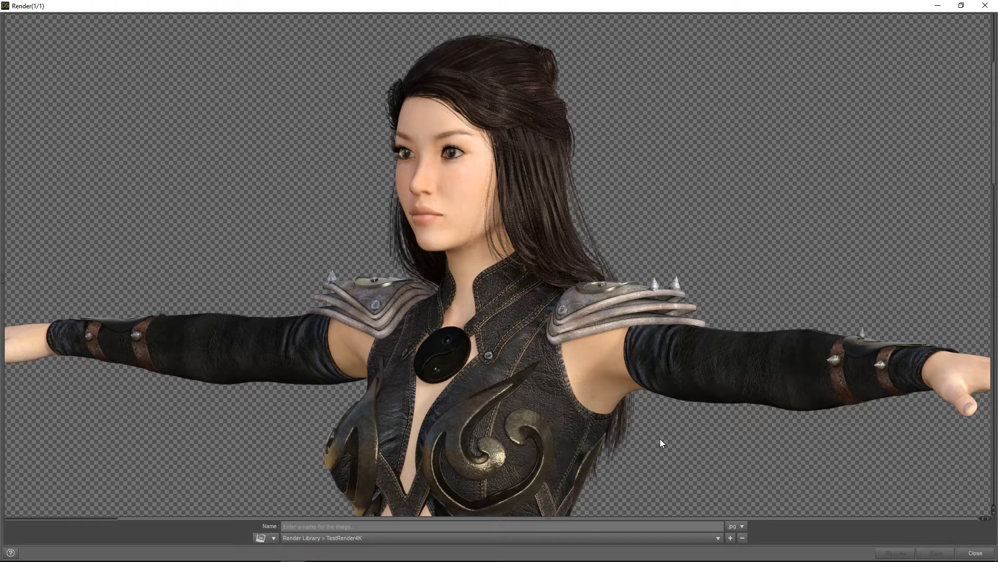
scroll(656, 431, down, 5)
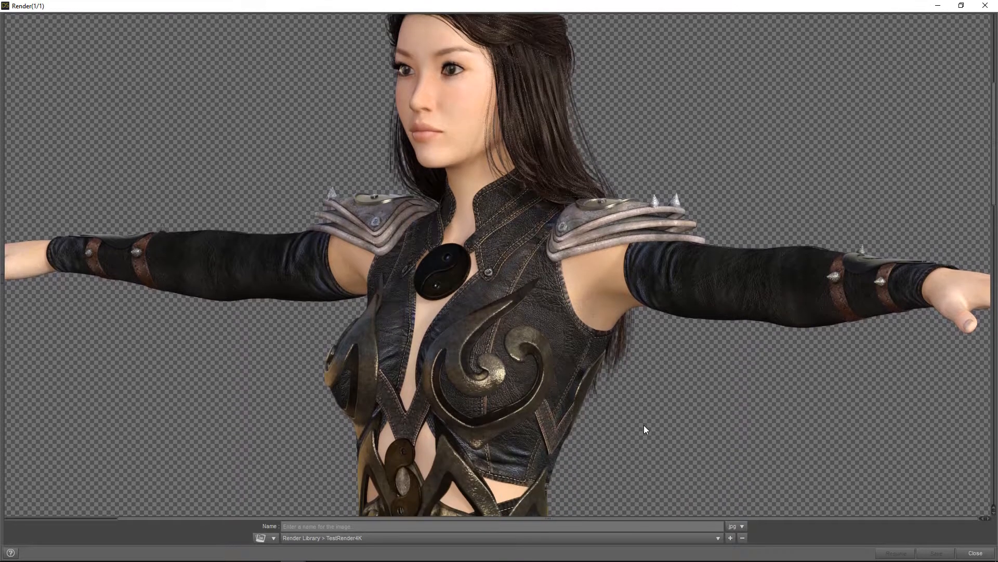
scroll(639, 423, down, 10)
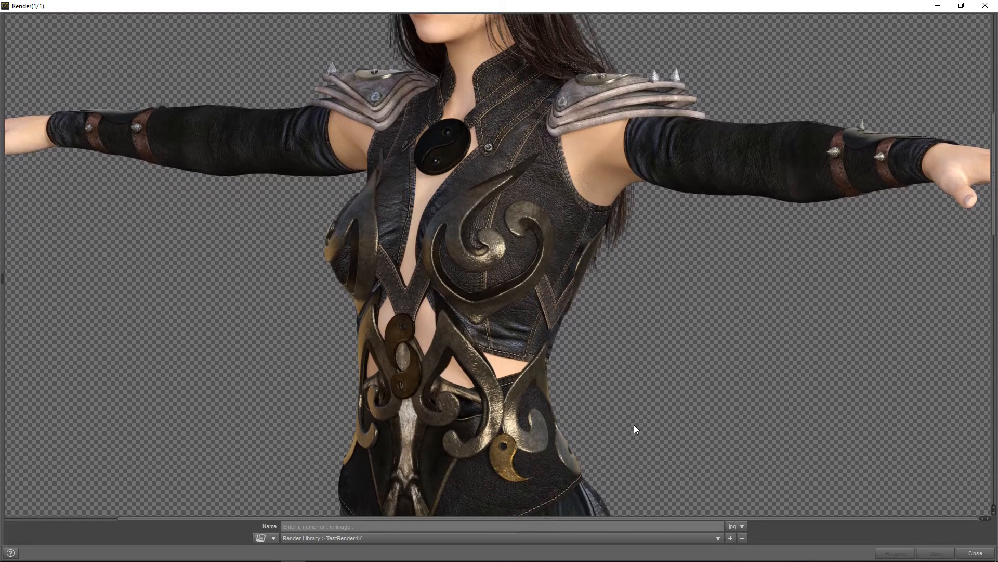
scroll(632, 424, down, 15)
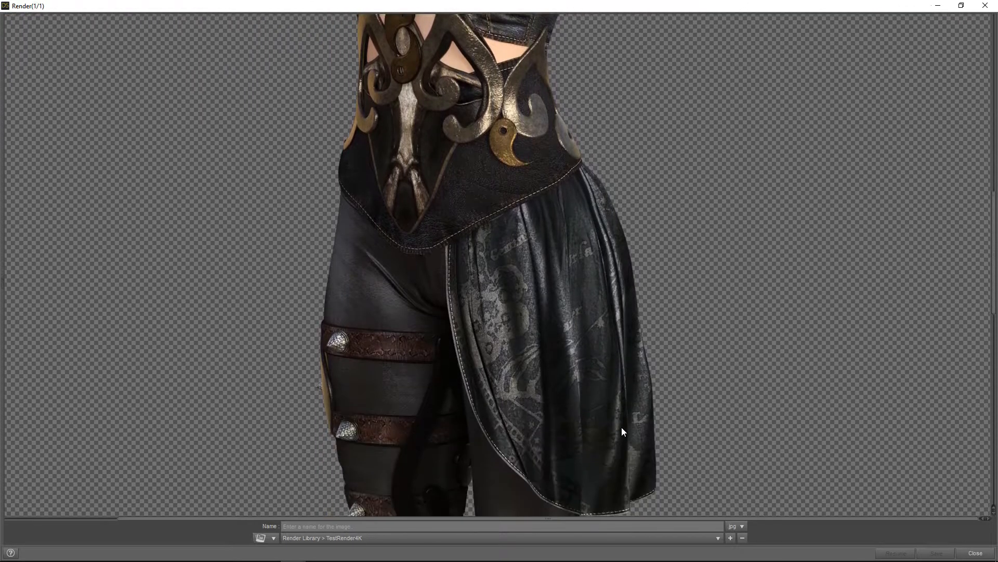
scroll(624, 411, up, 20)
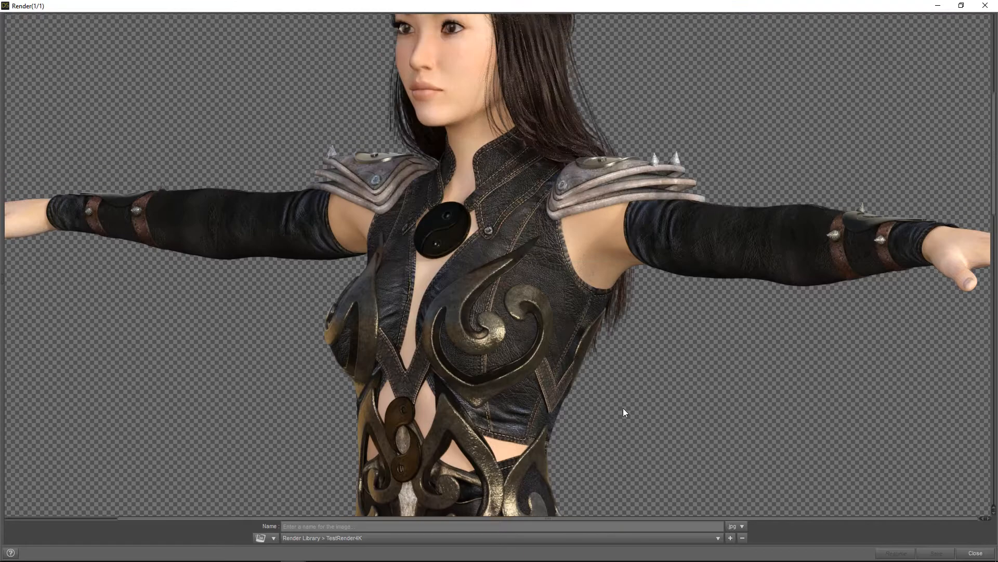
scroll(622, 409, up, 1)
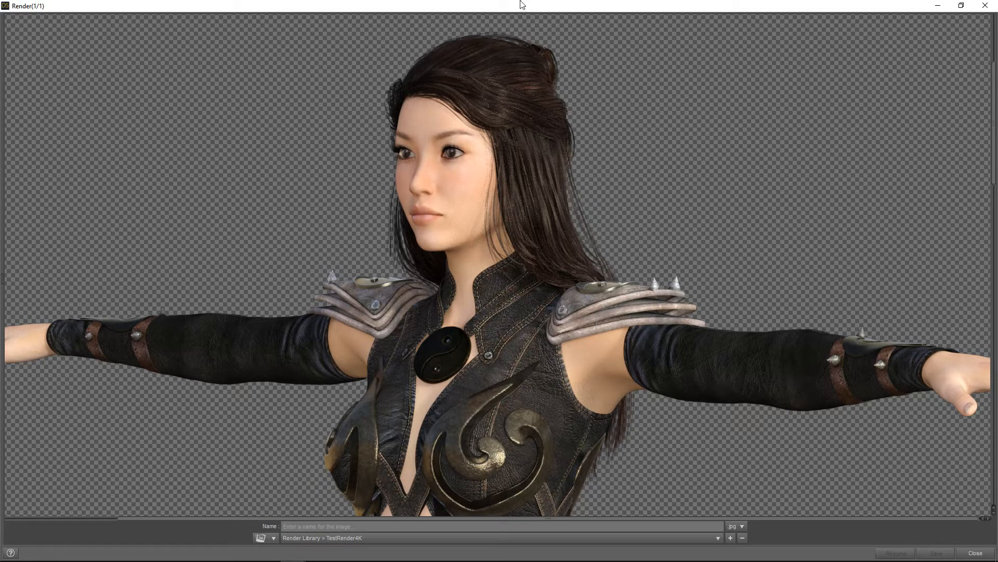
drag(521, 4, 997, 163)
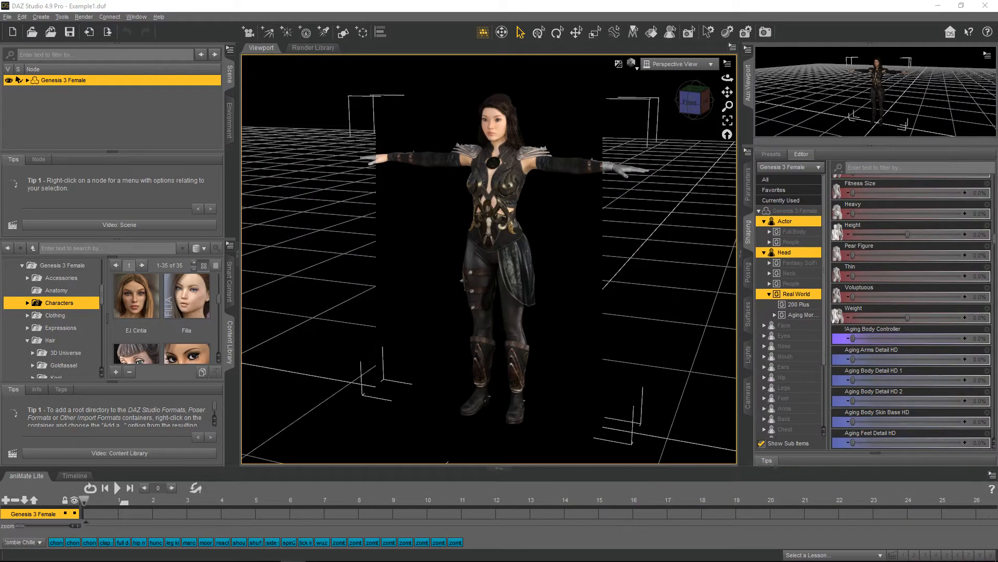
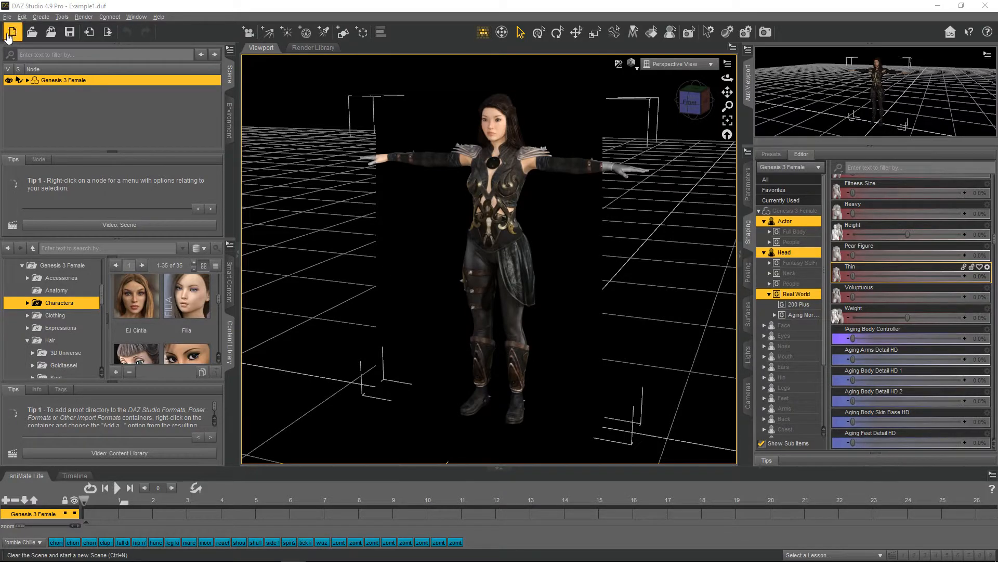
- Start an Autodesk FBX export of the character over testing.fbx in the Testing folder, agreeing to overwrite the existing file
click(7, 17)
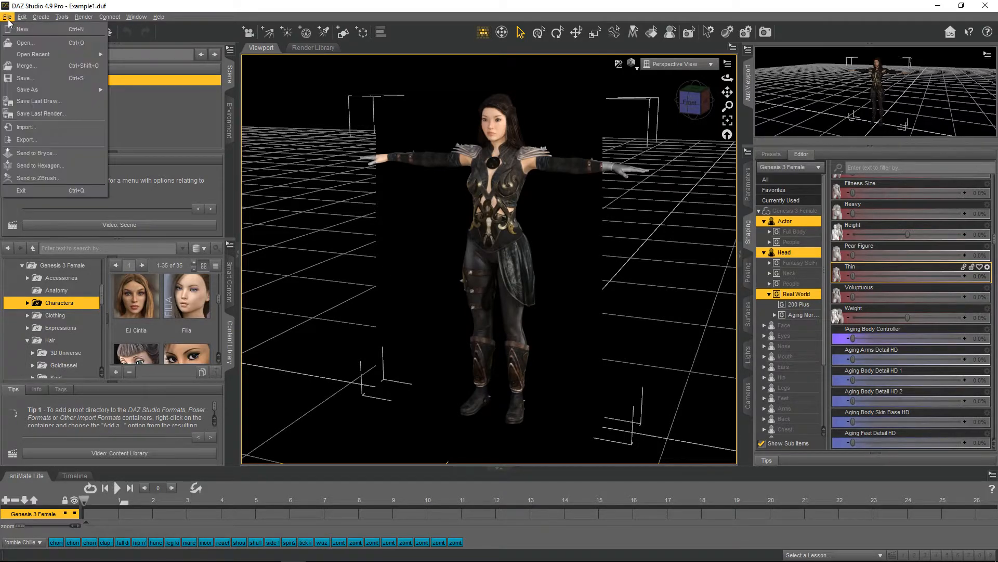
click(39, 140)
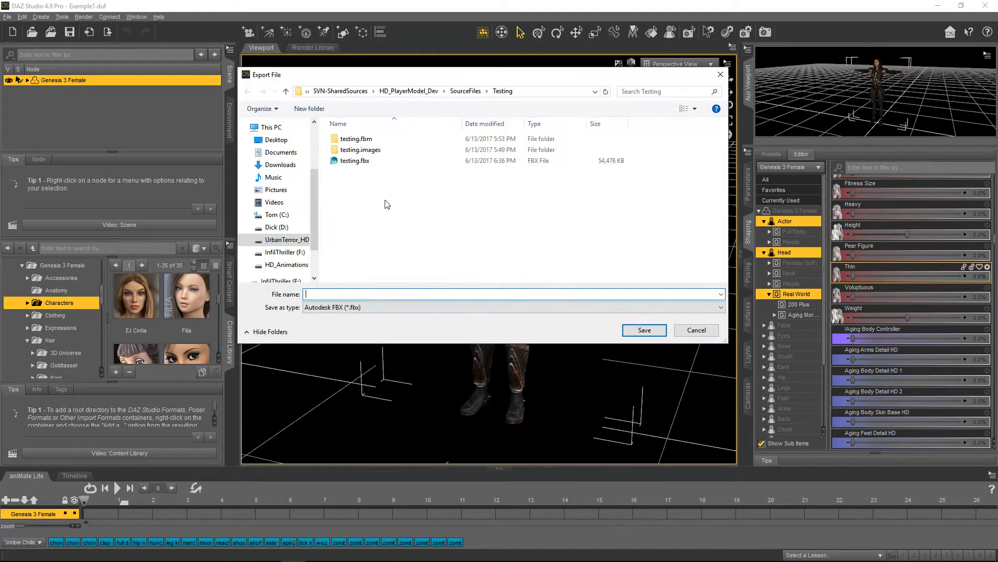
click(357, 163)
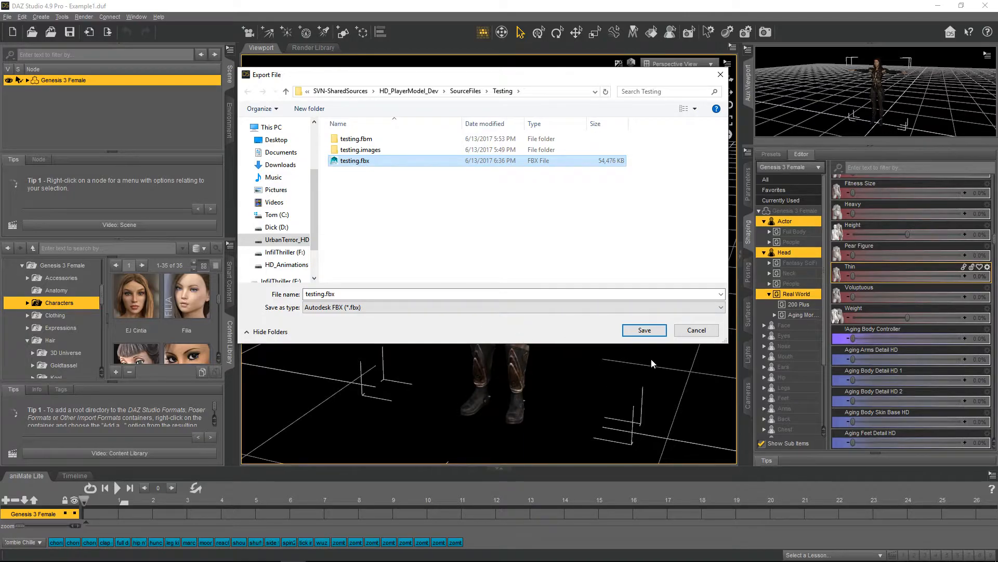
click(645, 331)
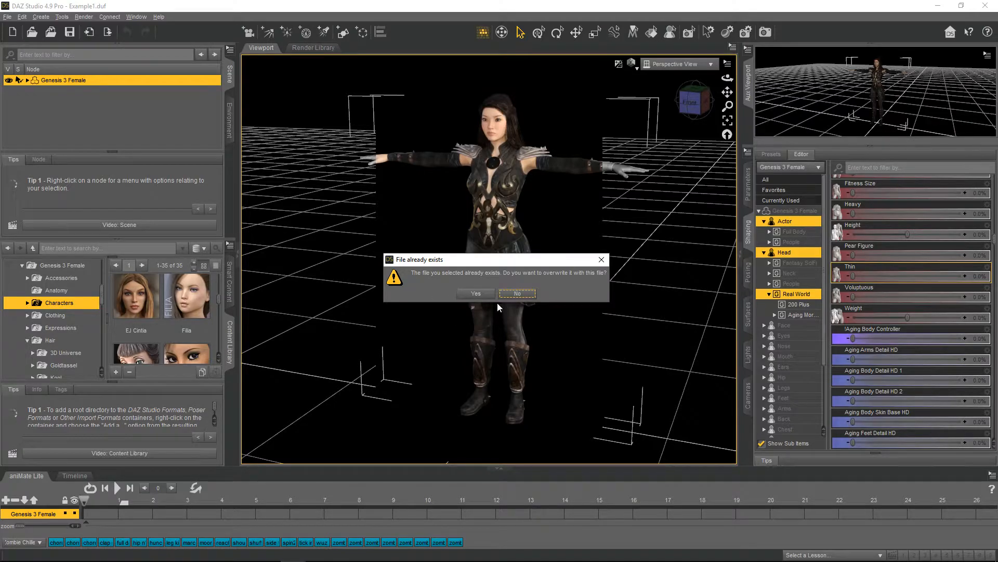
click(475, 294)
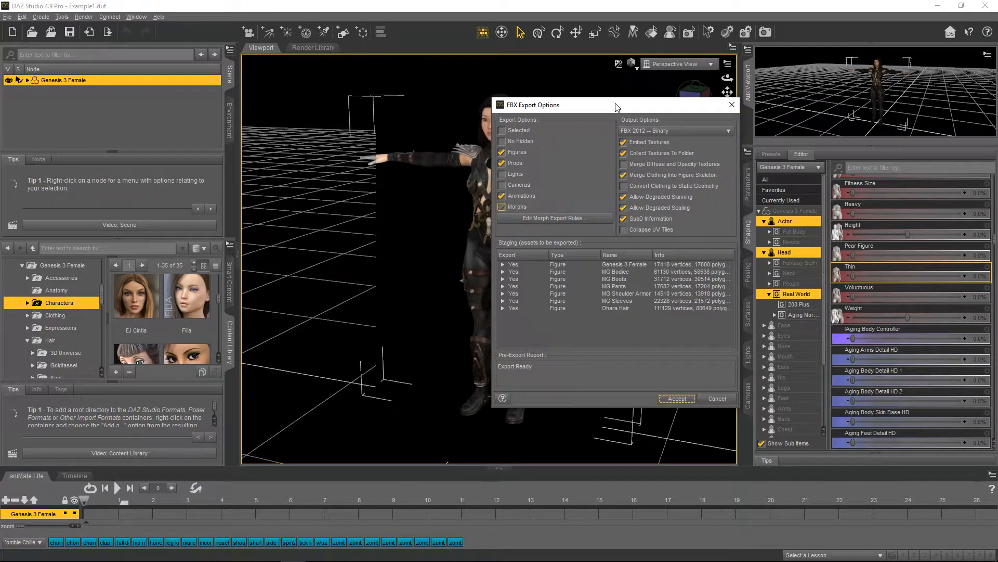
- Set the FBX export format to FBX 2014 -- Binary with Animations and Morphs included, keeping the options dialog clear of the character
drag(616, 107, 424, 69)
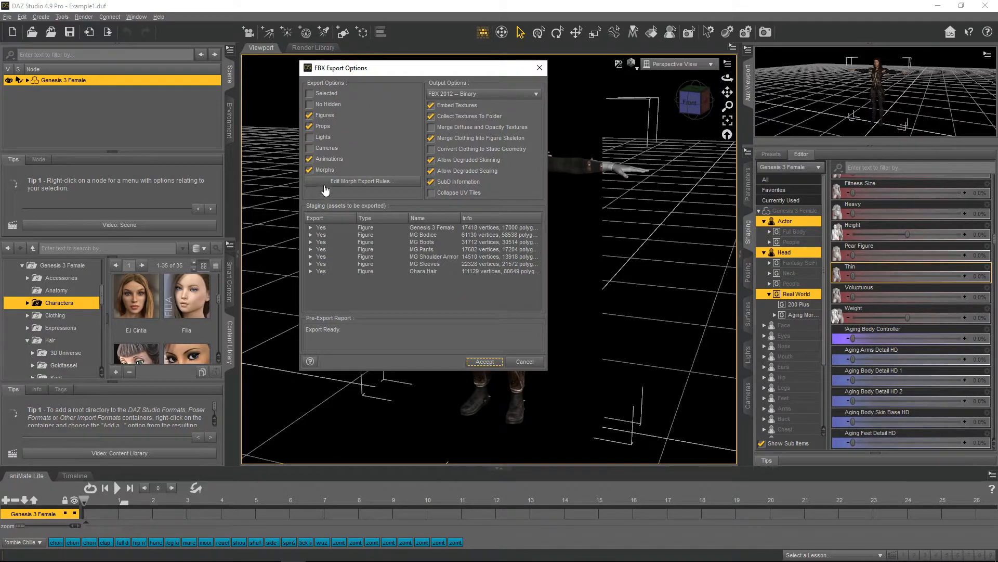
click(519, 94)
click(510, 54)
drag(419, 71, 824, 77)
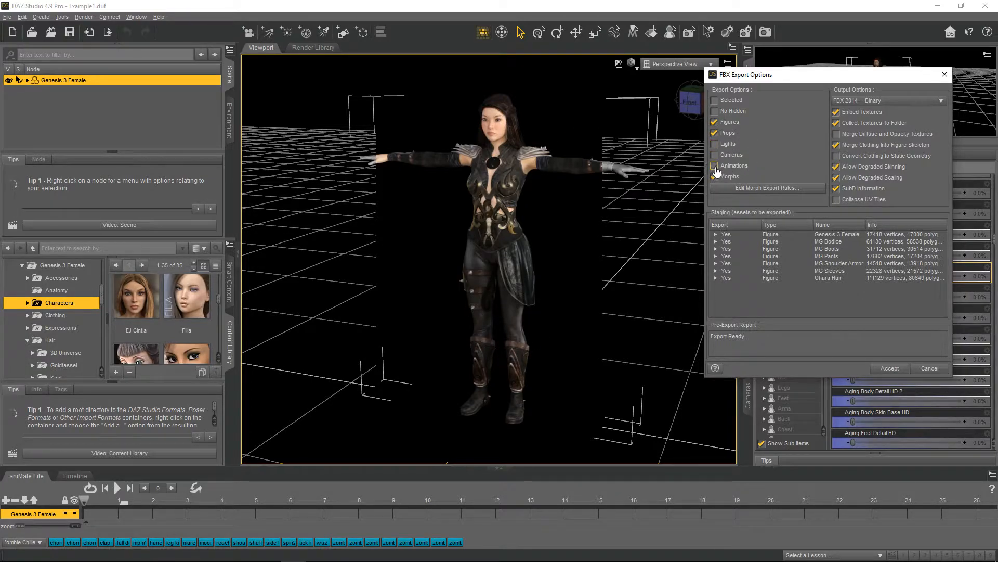
click(716, 167)
click(715, 177)
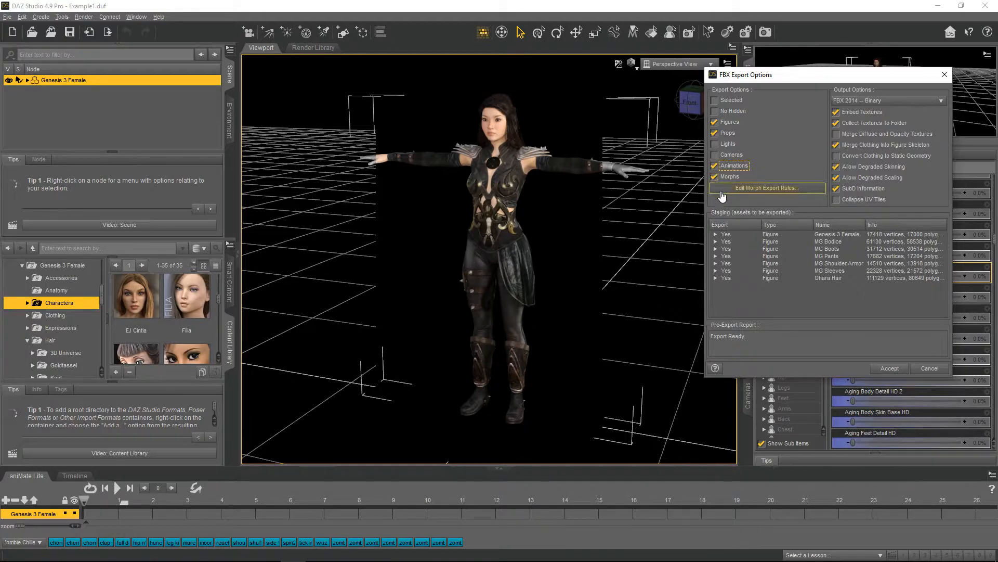
- View the FBX morph export rules beside the character and leave them without changes
click(766, 187)
drag(763, 222, 554, 117)
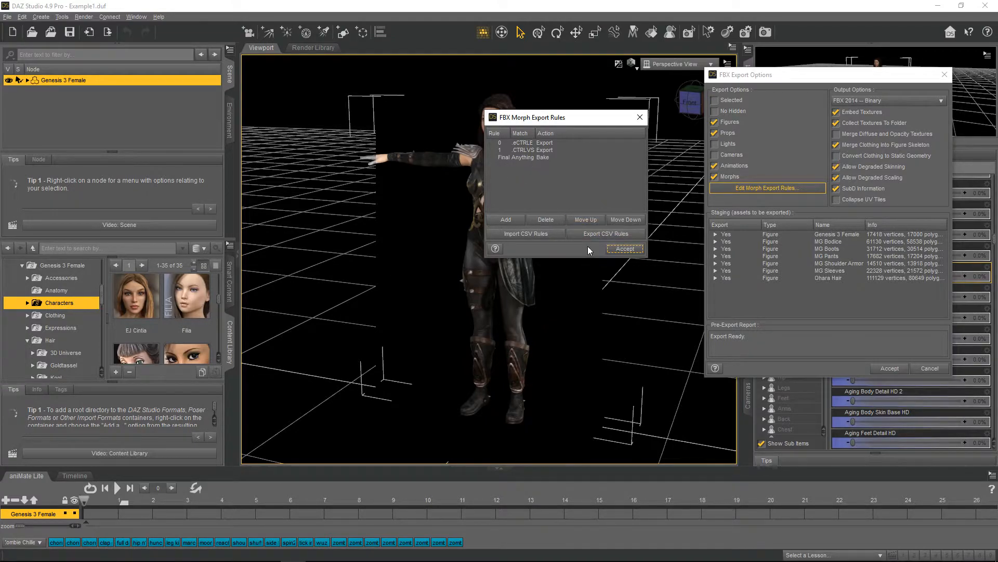
click(639, 117)
- Check the morphs staged for export under MG Bodice, and leave the FBX export options without exporting
click(715, 234)
click(716, 234)
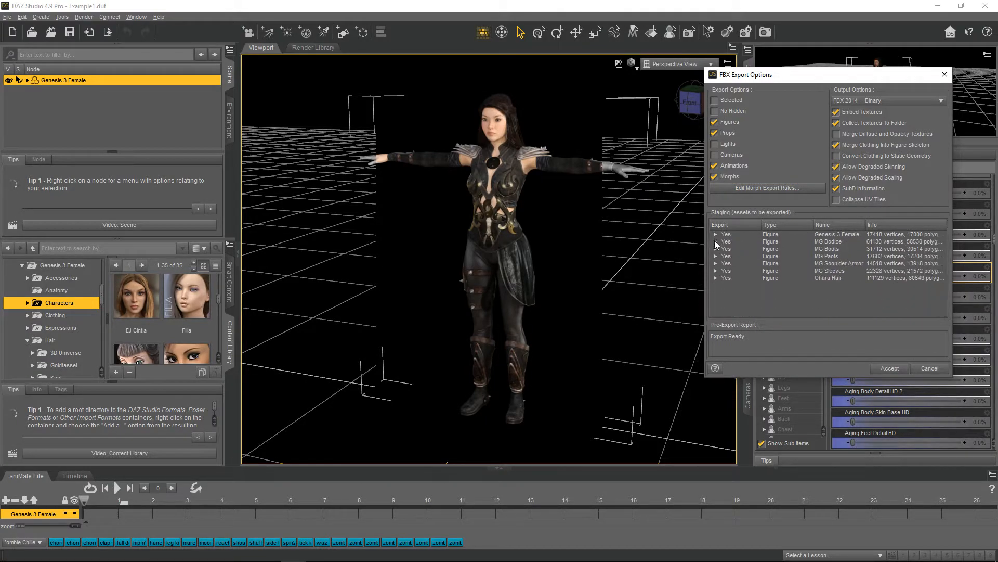
click(715, 241)
scroll(801, 263, down, 6)
scroll(788, 264, up, 6)
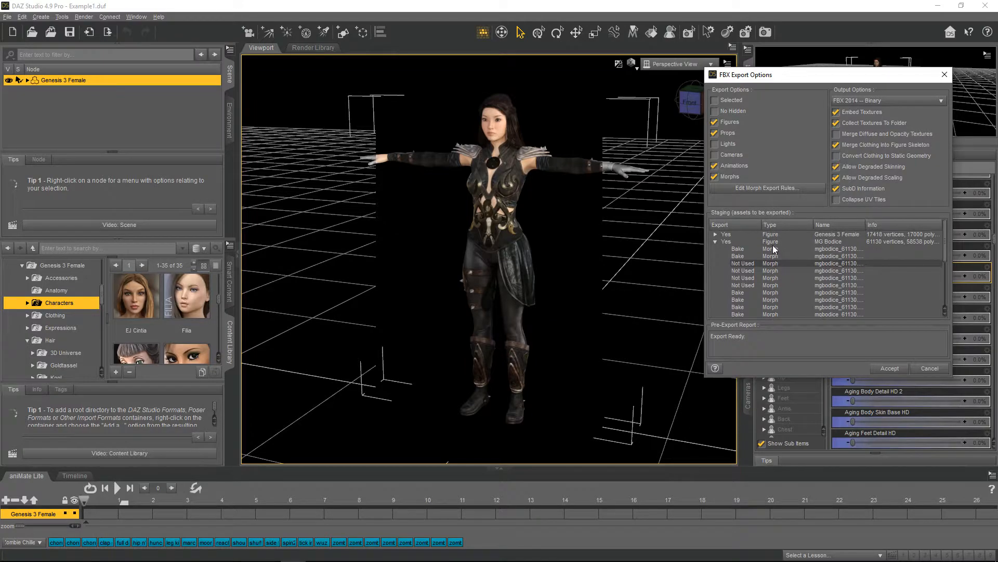
click(715, 242)
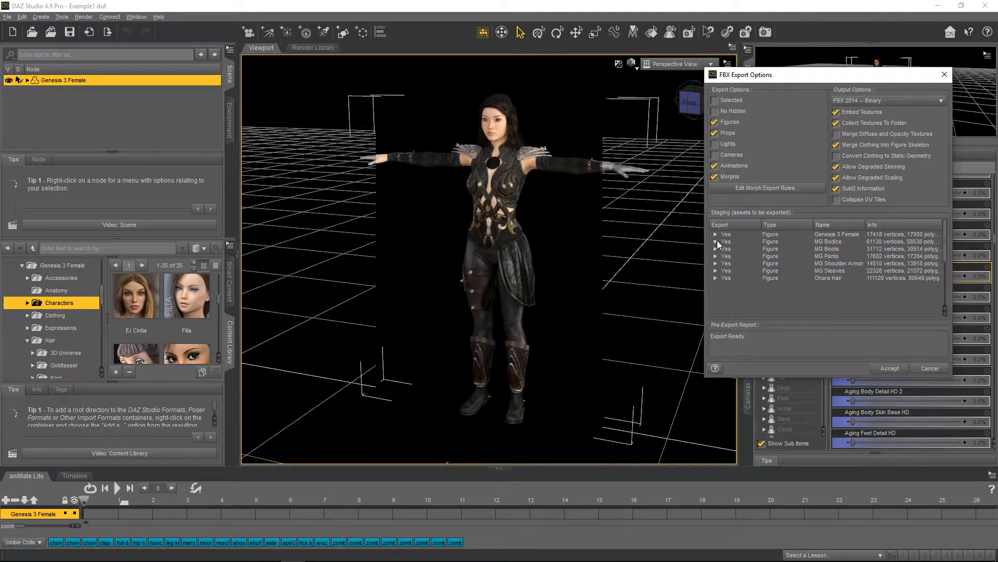
click(717, 240)
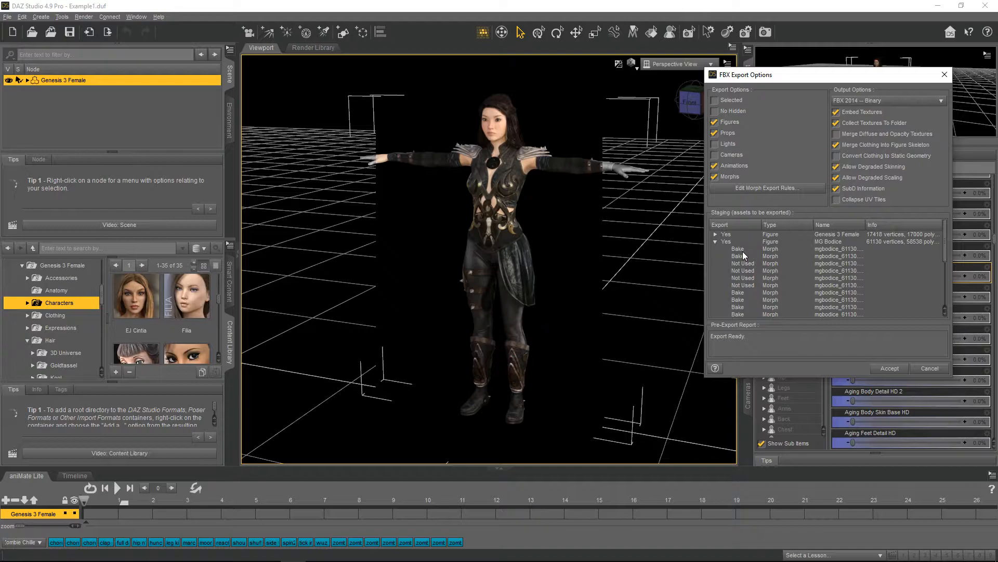
click(715, 241)
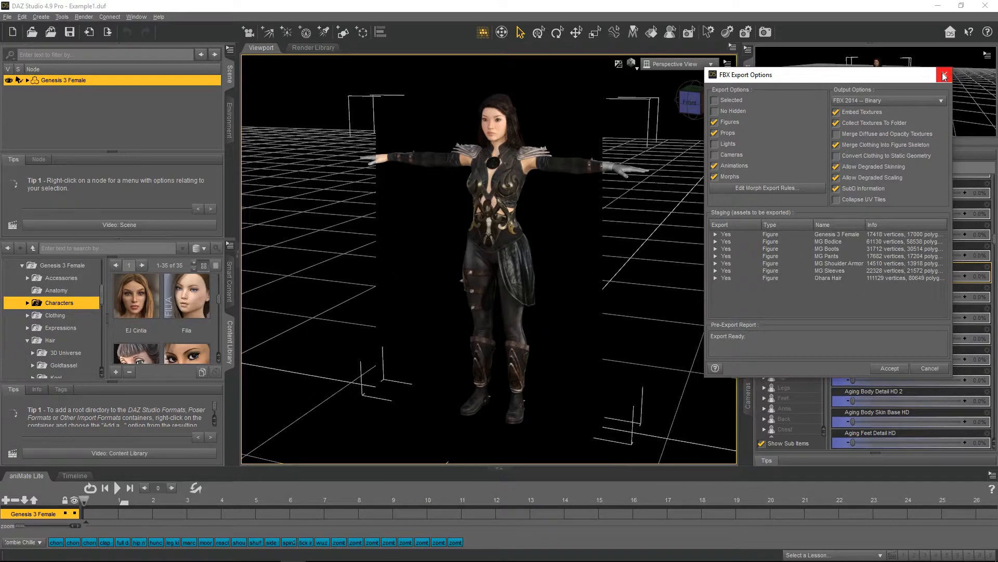
click(945, 74)
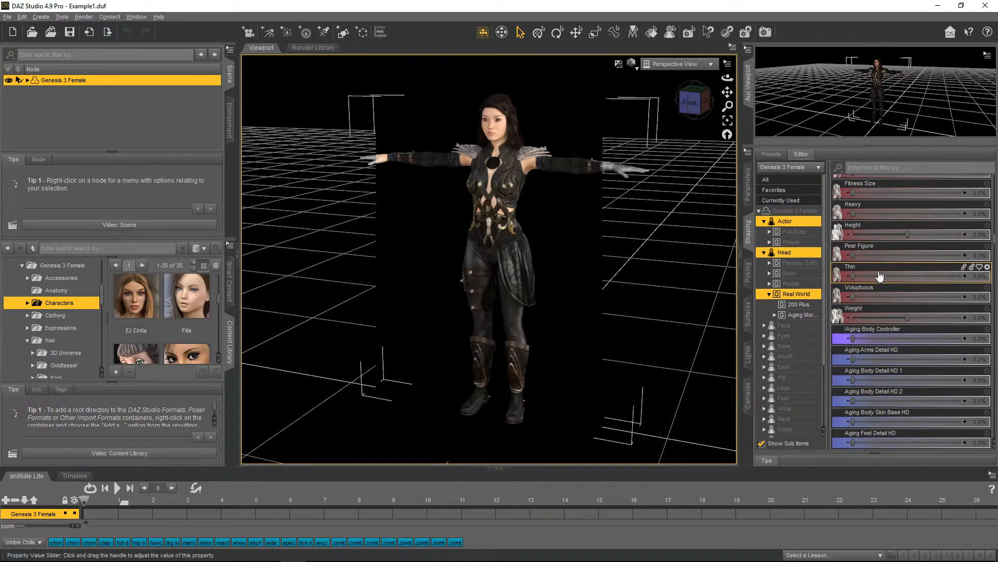
- Set the Genesis 3 Female figure's Heavy body morph to 100%
scroll(878, 268, up, 3)
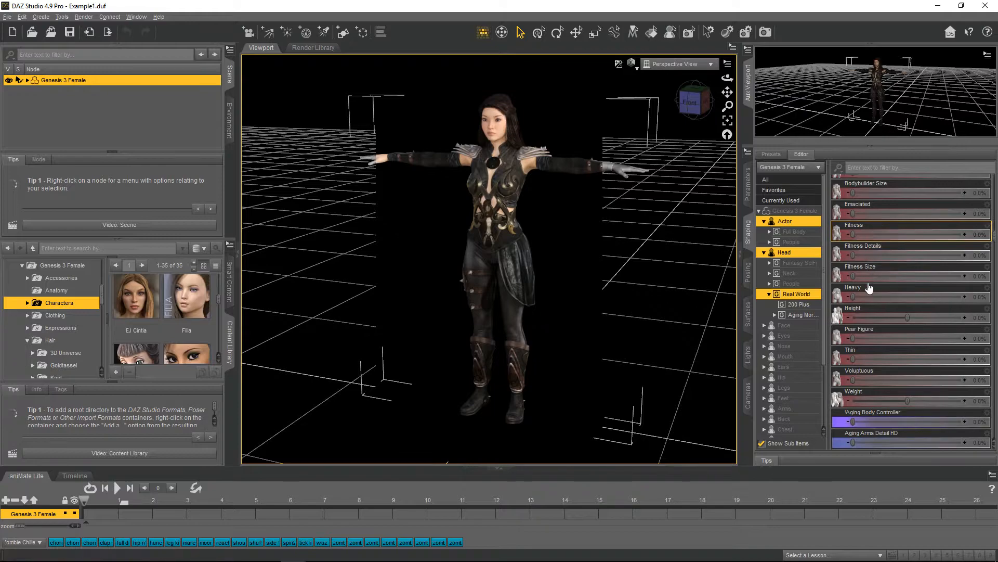
drag(853, 296, 855, 297)
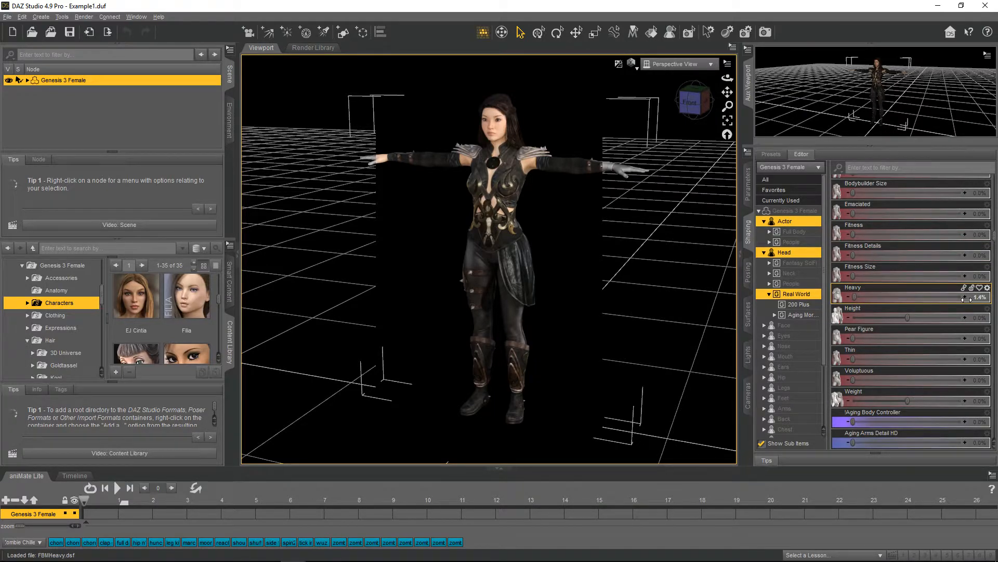
drag(966, 299, 973, 300)
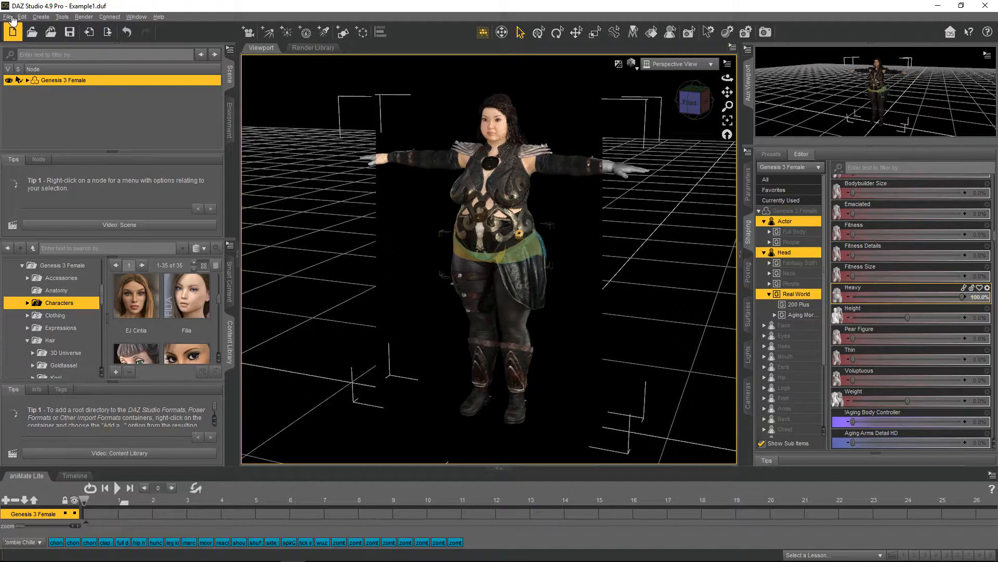
- Open the FBX export options for overwriting testing.fbx, and review the Props, Animations and Morphs options with the dialog clear of the character
click(8, 16)
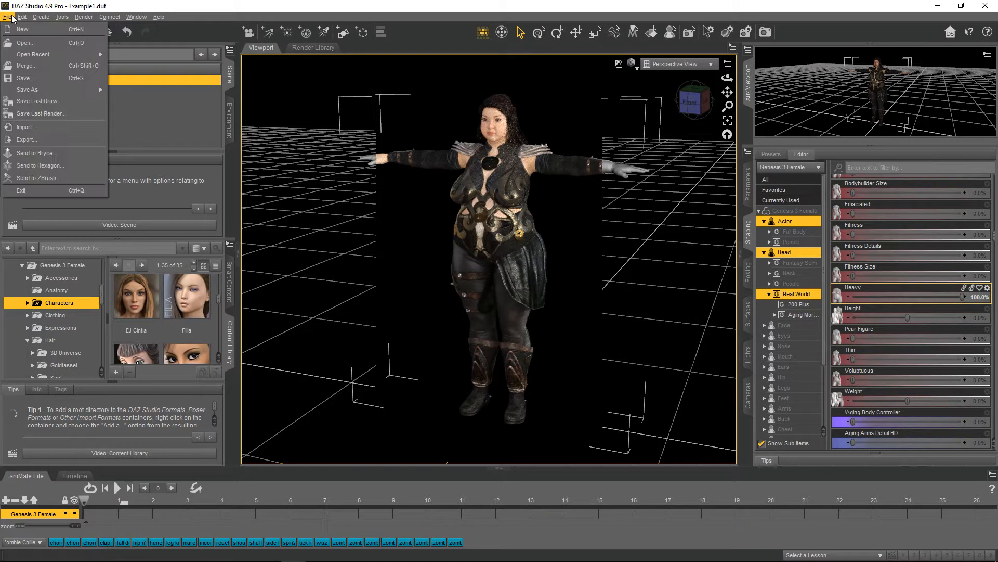
click(21, 139)
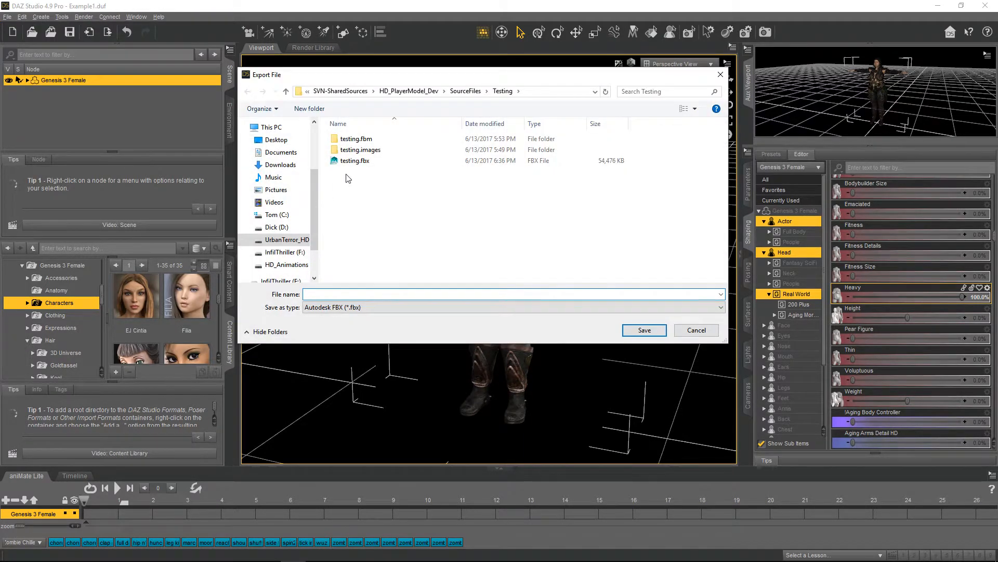
click(354, 161)
click(634, 330)
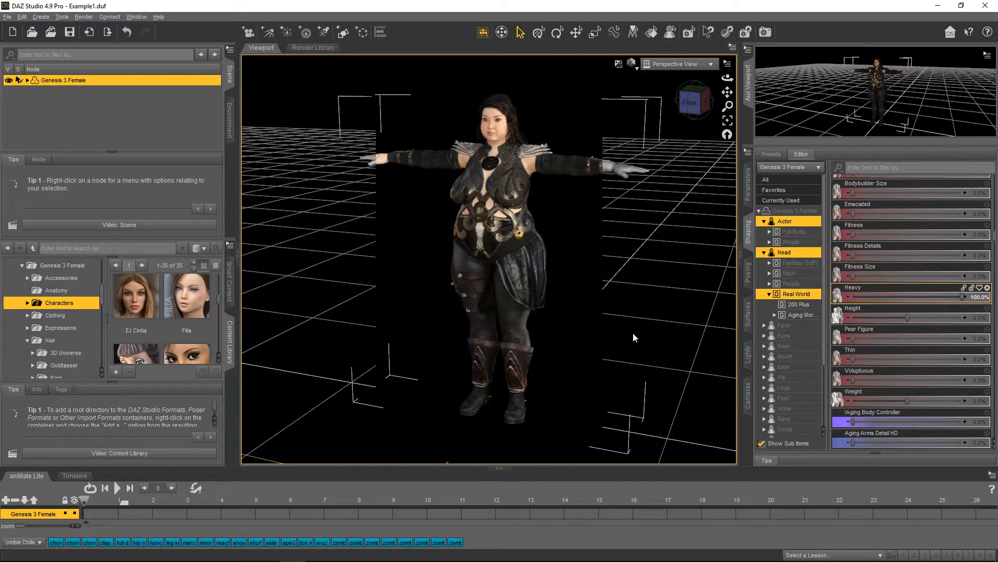
click(472, 294)
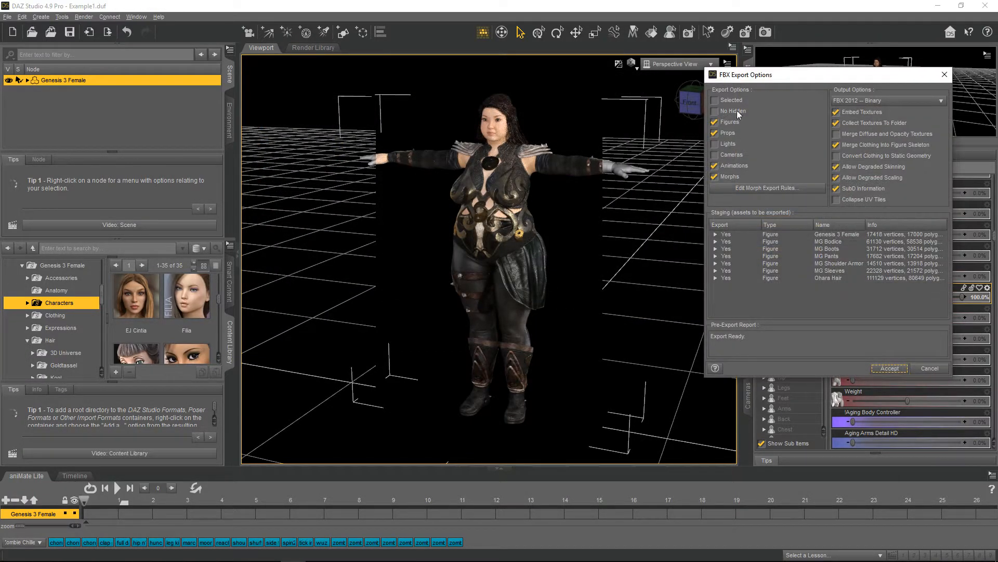
drag(820, 81, 560, 101)
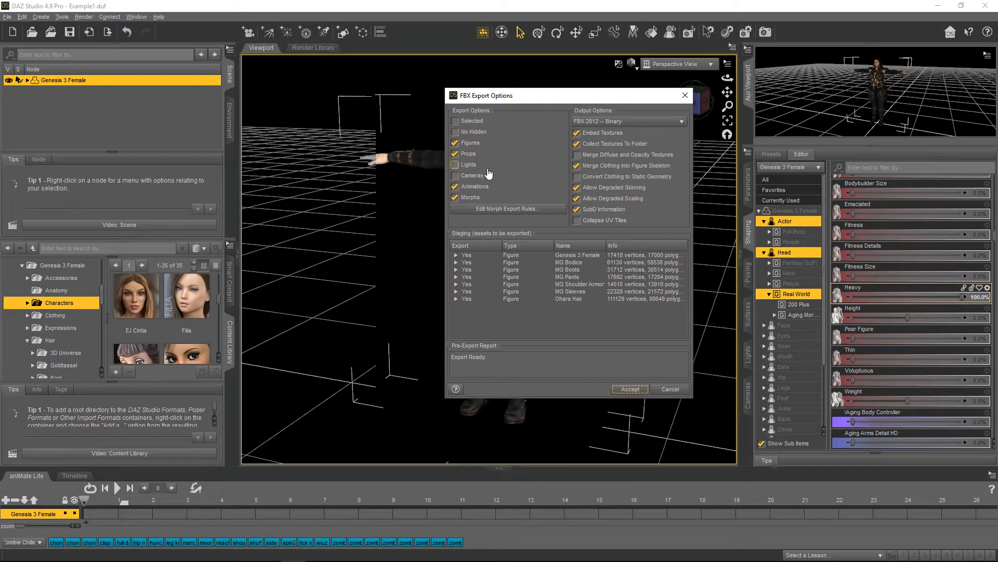
click(472, 156)
click(479, 187)
click(469, 199)
drag(641, 68, 707, 66)
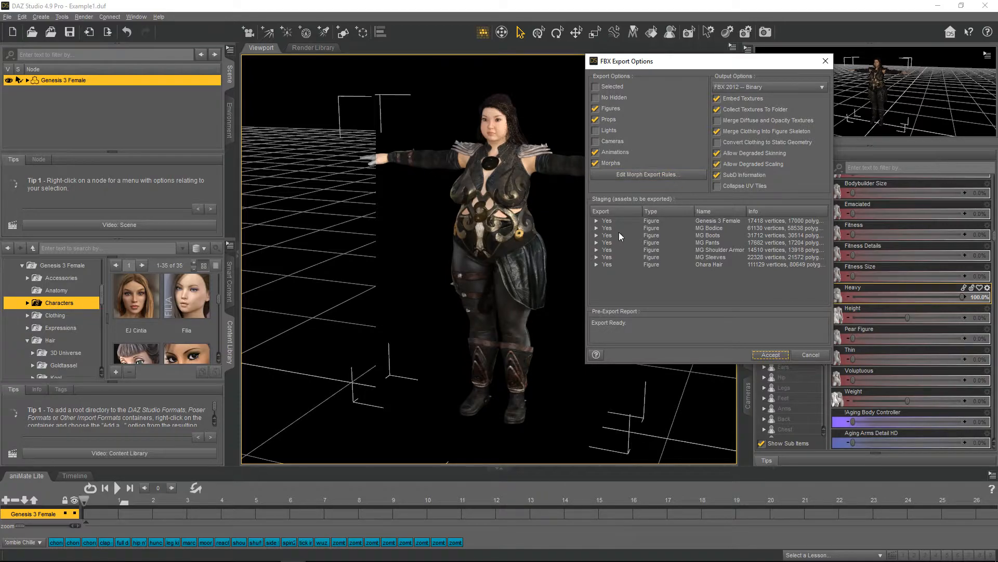
- Examine the morphs staged for MG Bodice and their export actions with Morphs included
click(597, 229)
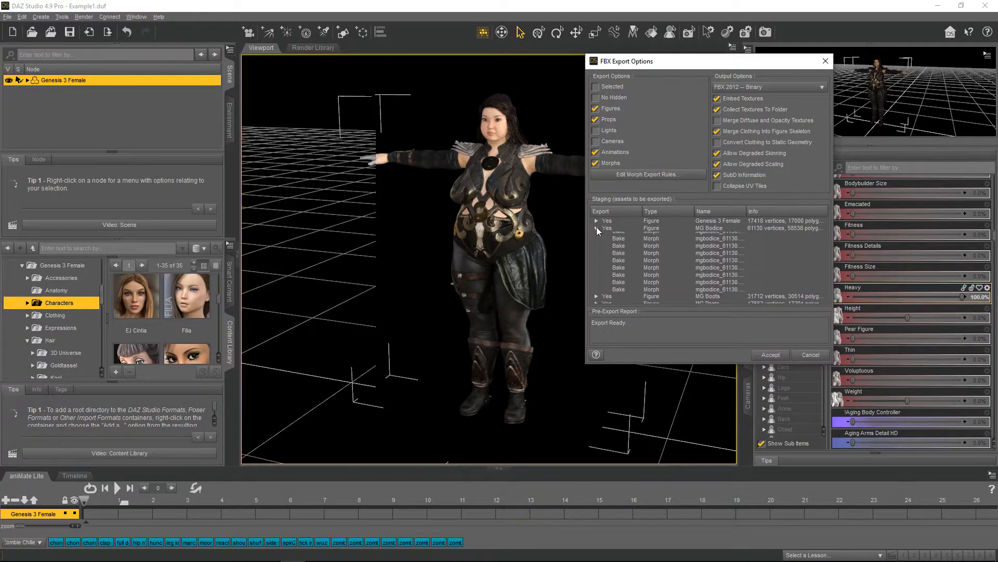
click(596, 228)
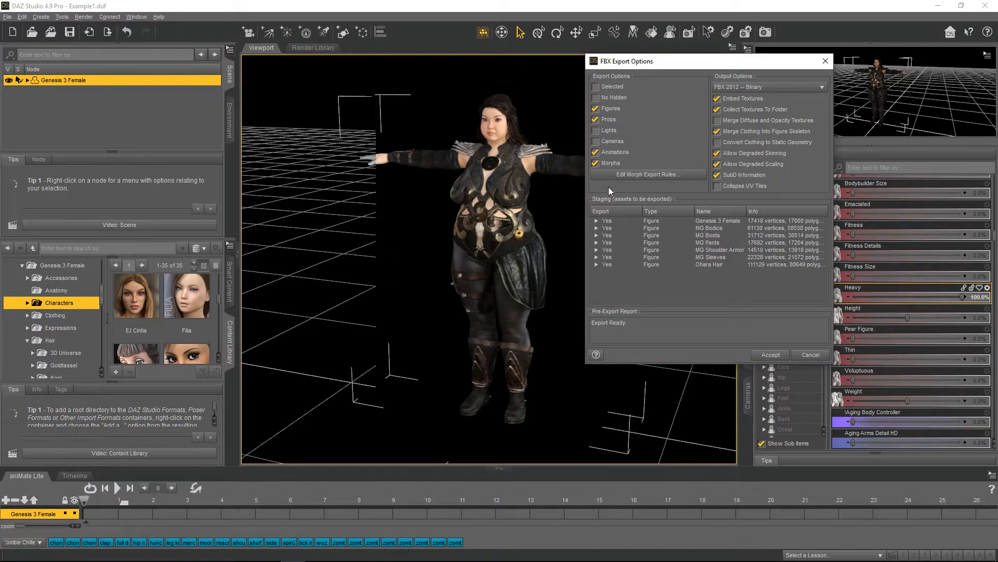
click(596, 164)
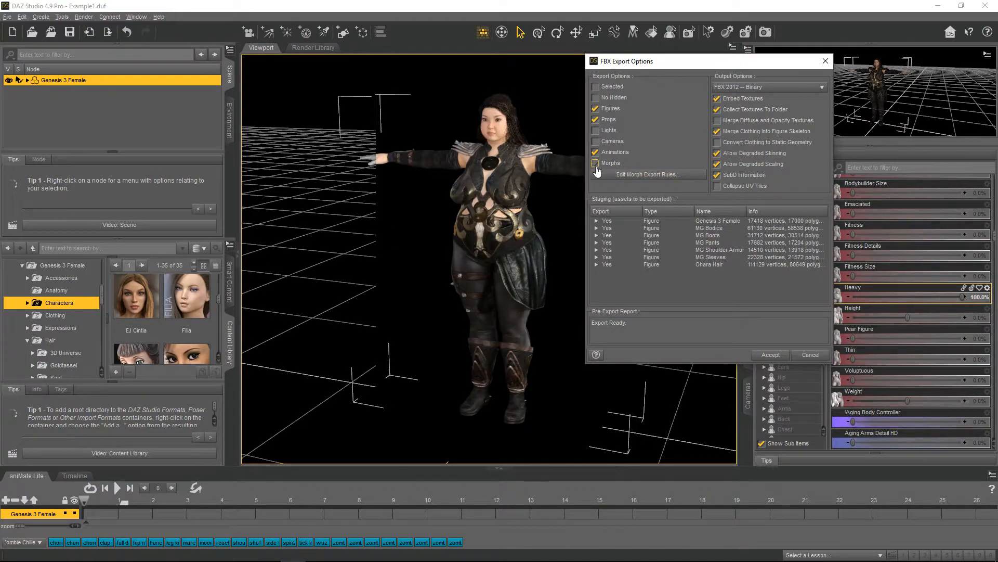
click(596, 228)
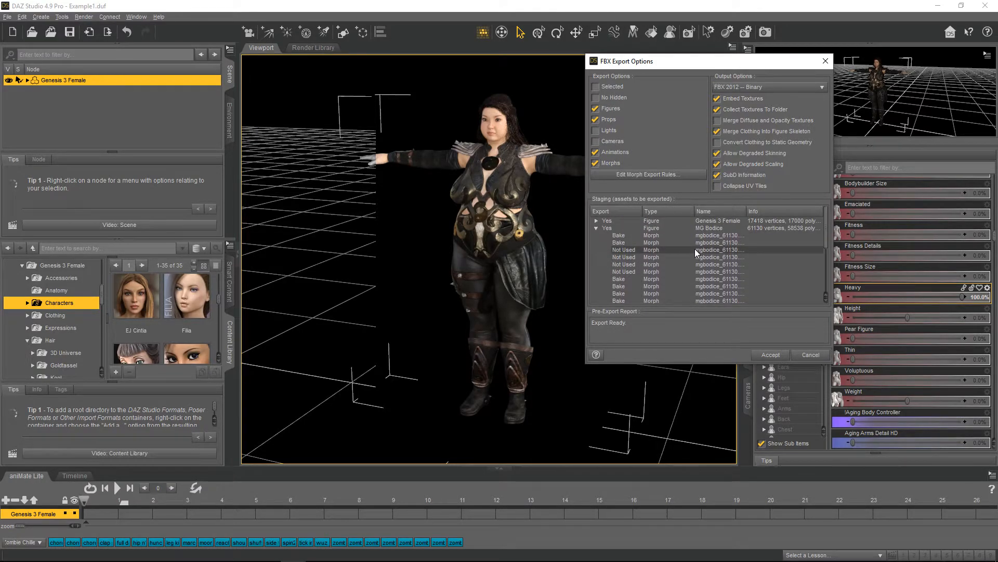
scroll(693, 250, down, 10)
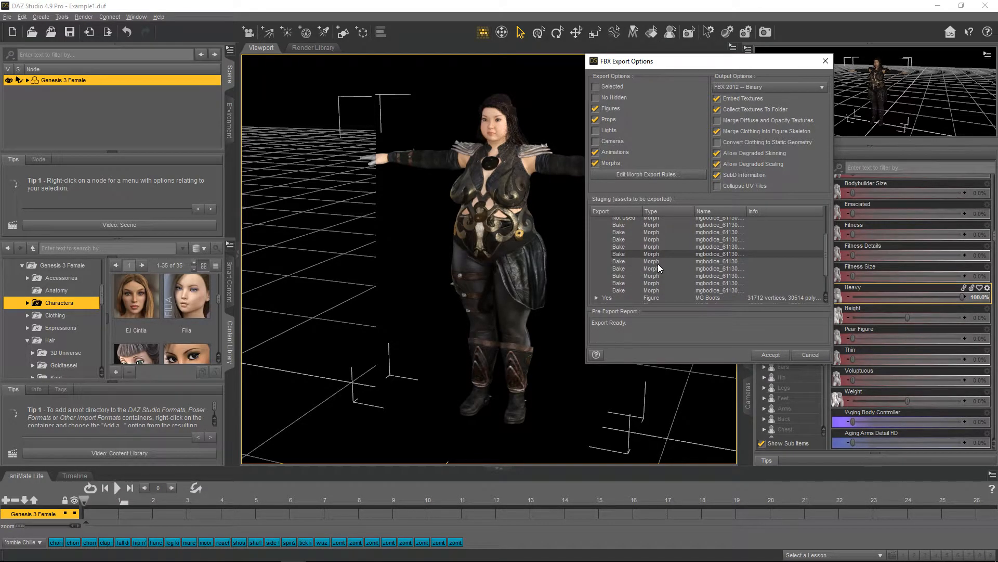
scroll(657, 263, down, 1)
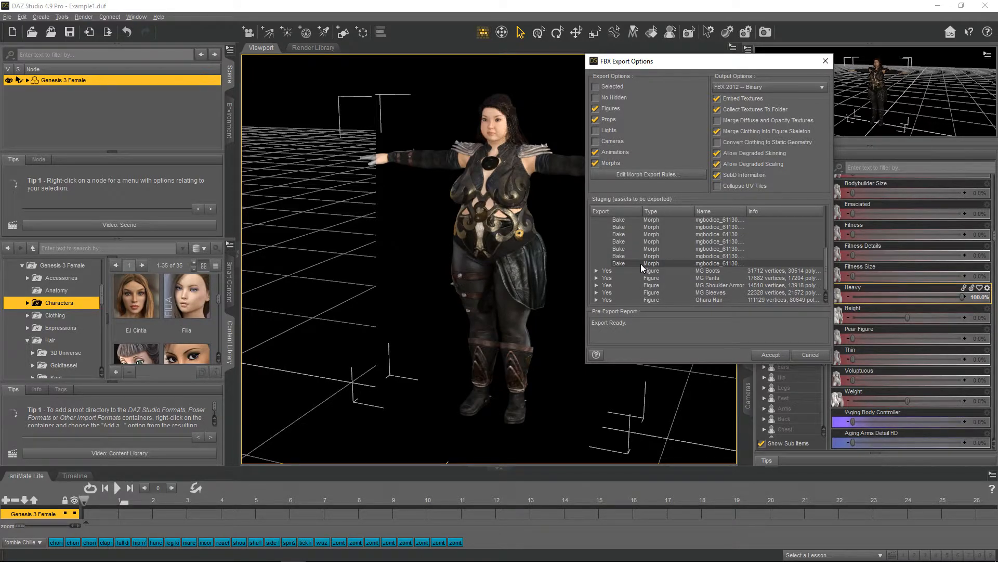
scroll(637, 265, up, 10)
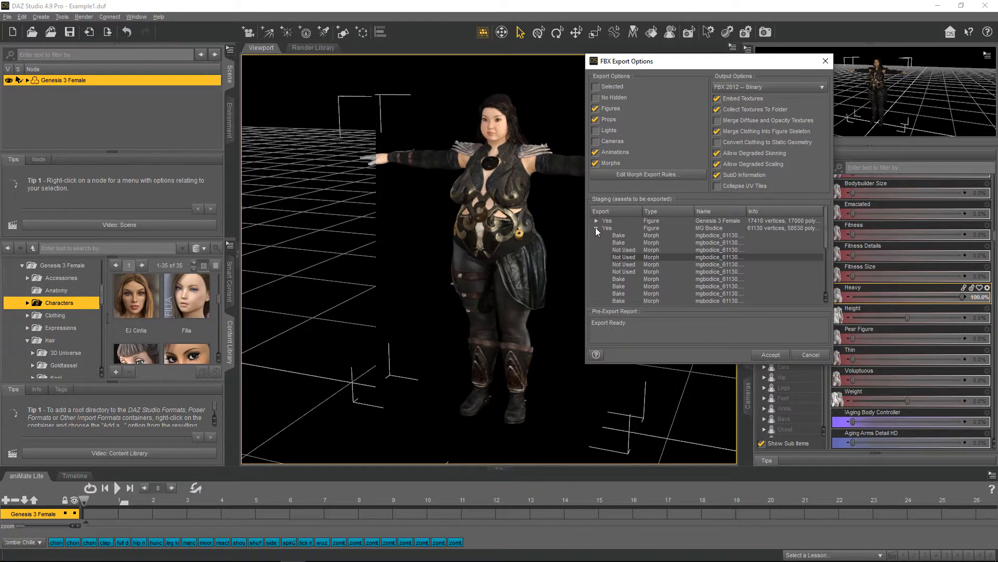
click(596, 229)
- Examine the .eCTRLE, .CTRLVS and final FBX morph export rules, and close them without changes
click(637, 175)
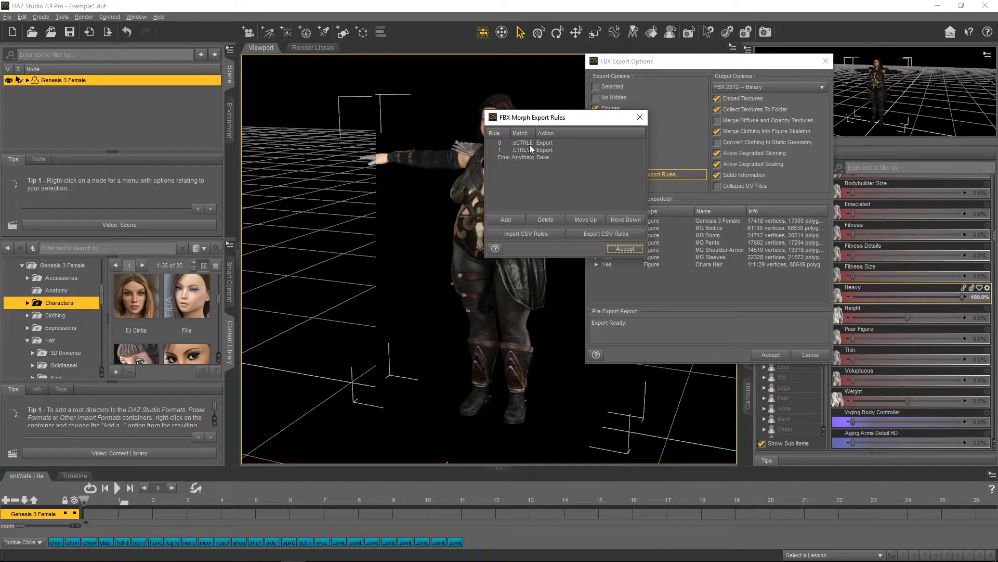
click(529, 144)
click(526, 150)
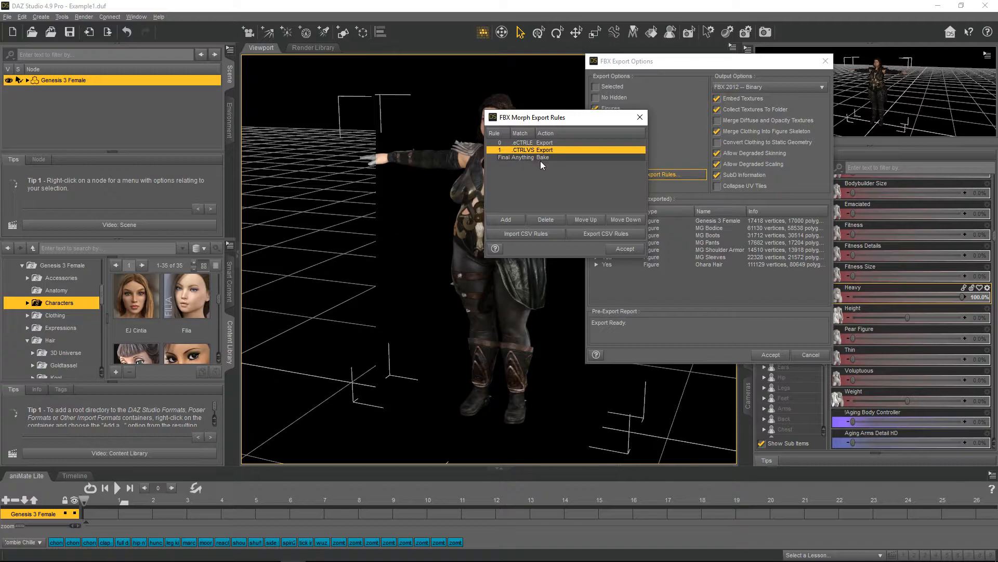
drag(566, 120, 693, 150)
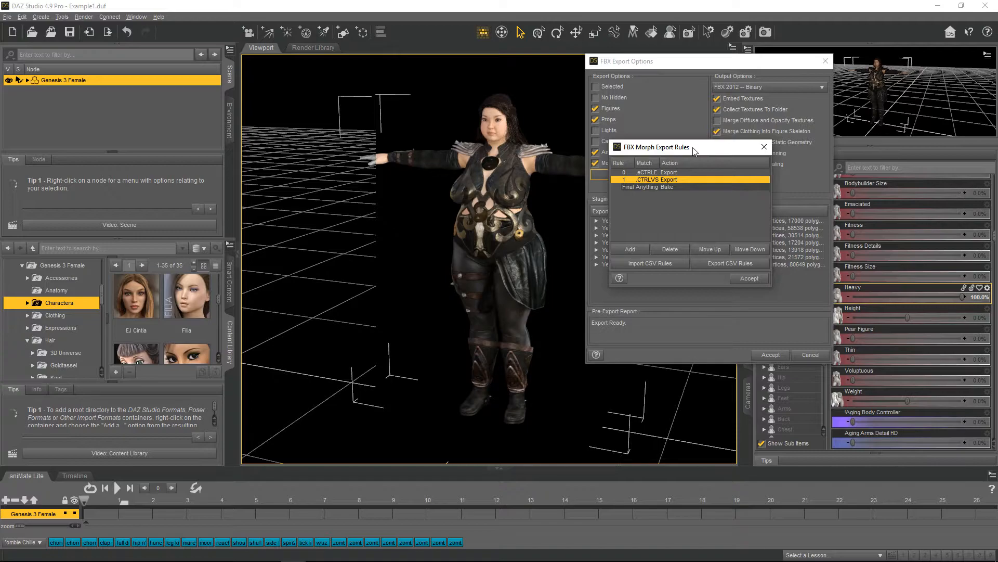
click(764, 147)
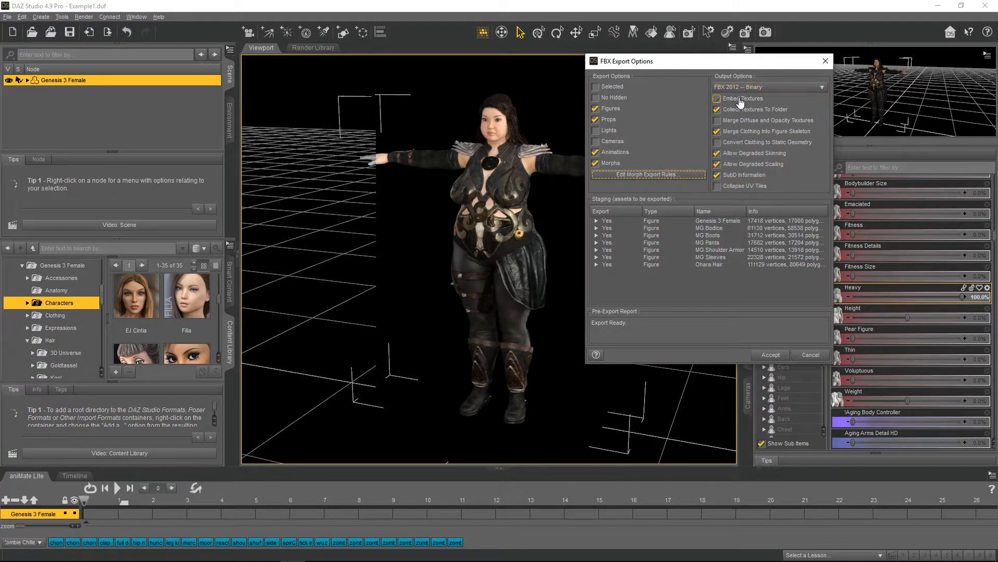
- Try the FBX 2014 -- Binary format and go over the texture output options, leaving the dialog without exporting
click(744, 87)
click(751, 46)
click(763, 100)
click(785, 114)
click(810, 355)
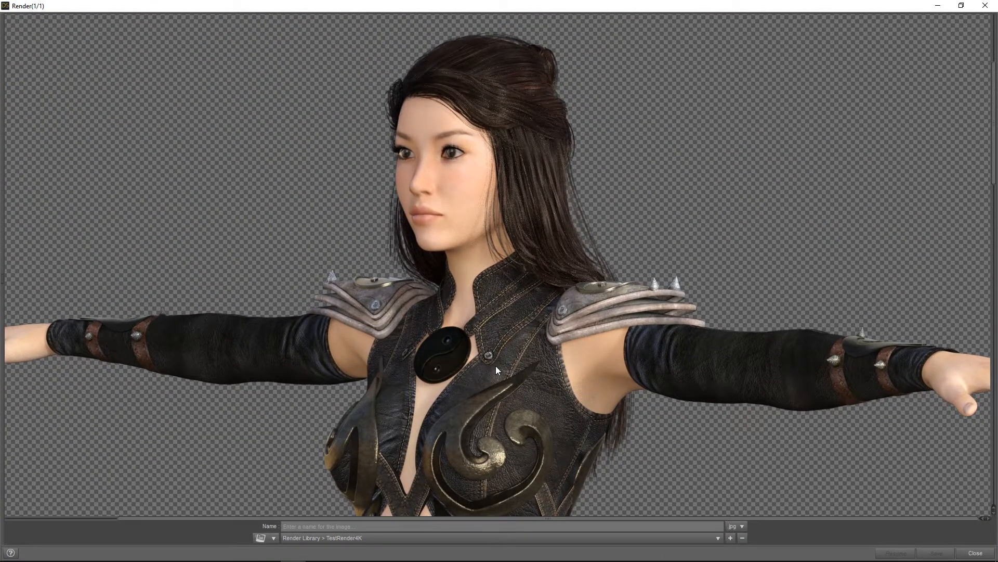
- Examine the finished character render from the head and leather outfit down to the boots, and close the render
scroll(495, 366, down, 3)
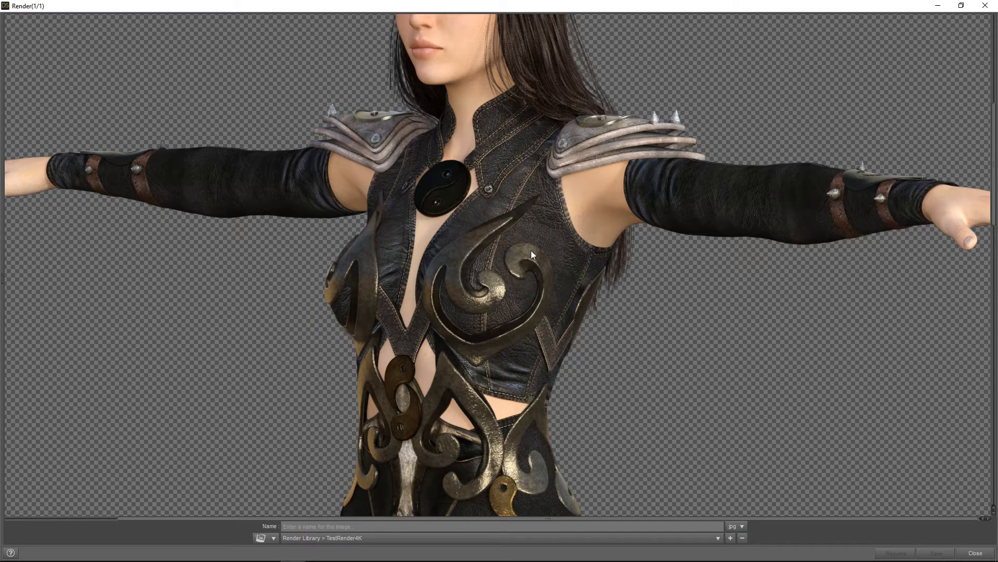
scroll(463, 380, down, 4)
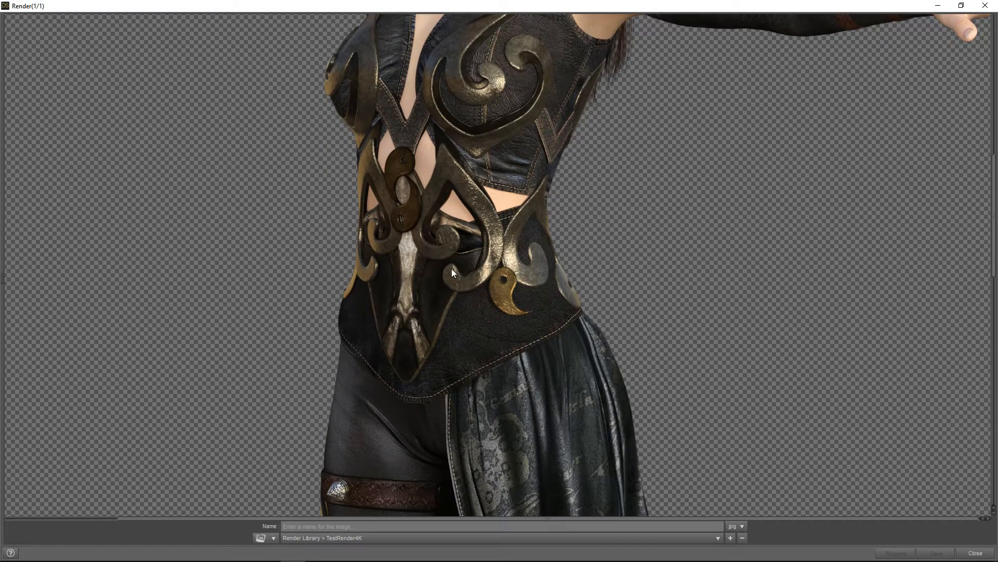
scroll(497, 311, down, 3)
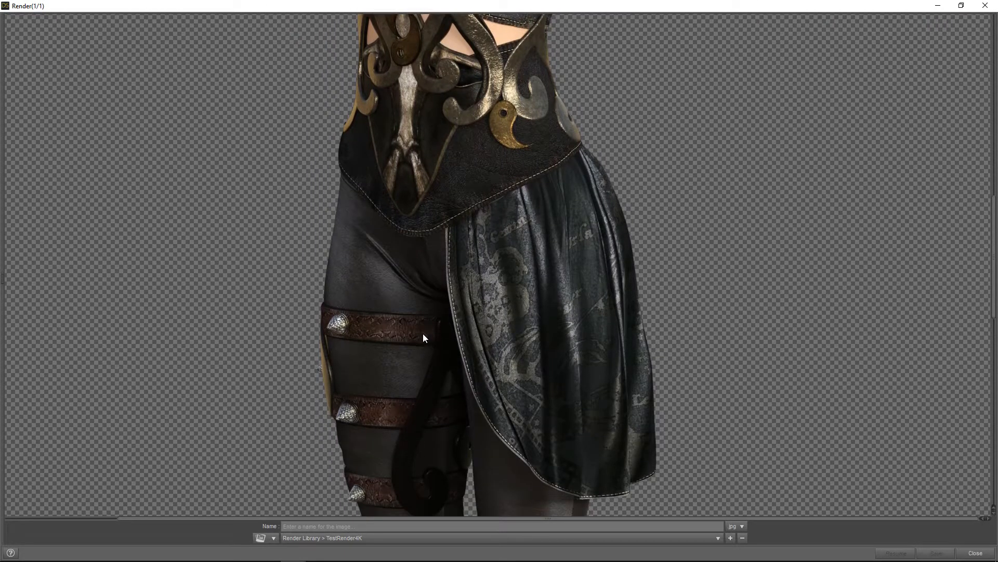
scroll(422, 336, down, 2)
scroll(481, 349, down, 5)
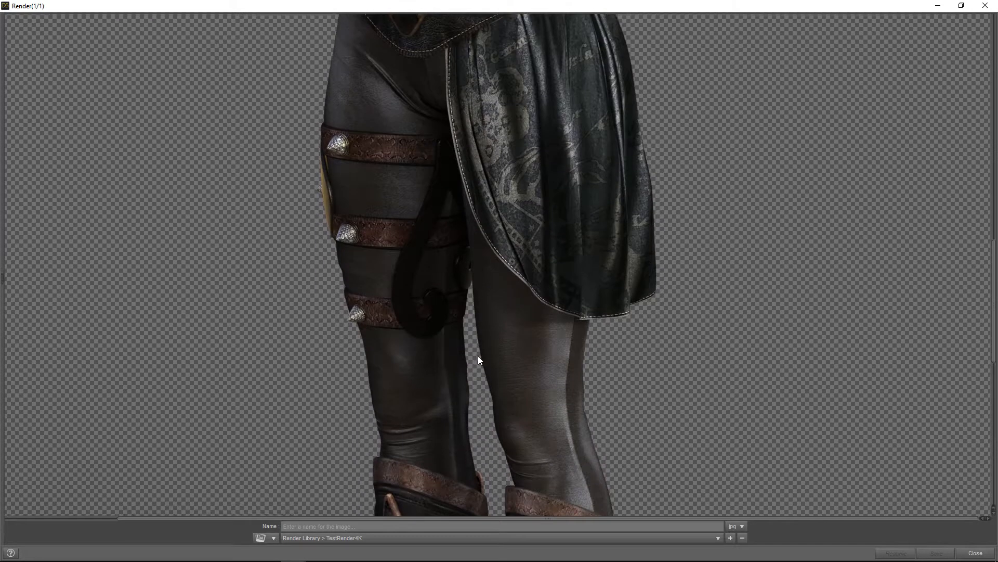
scroll(575, 363, down, 2)
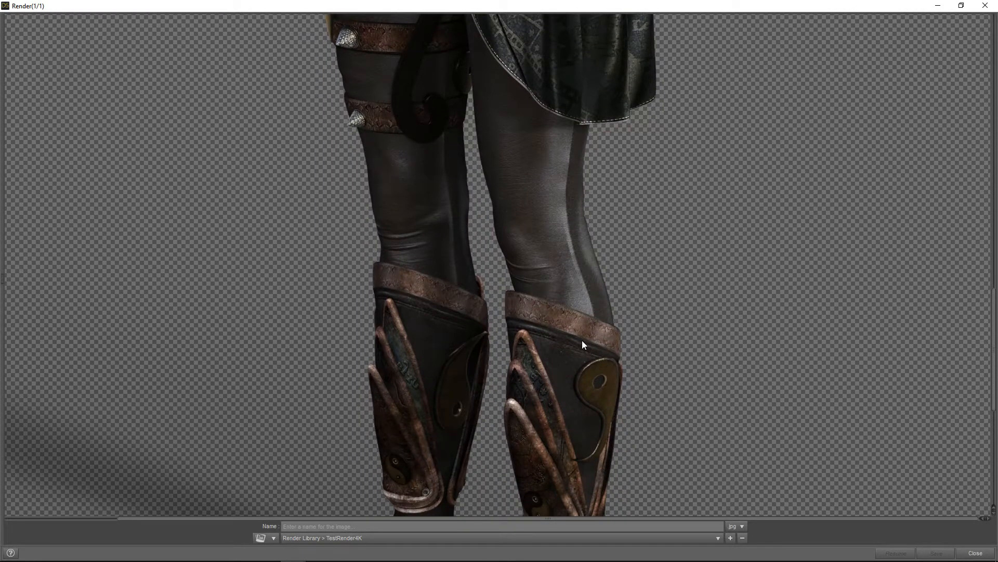
scroll(541, 364, up, 8)
scroll(513, 333, up, 10)
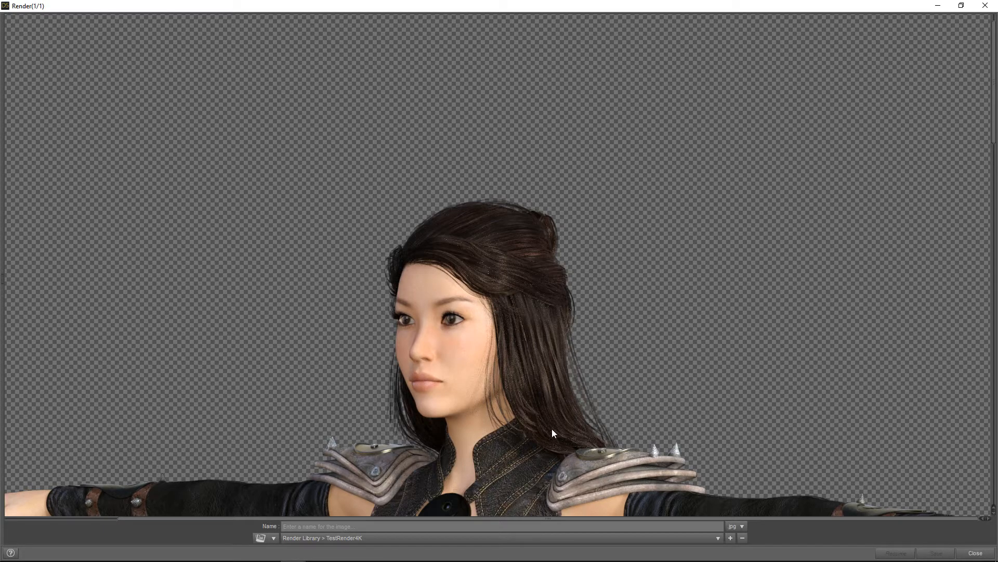
scroll(602, 272, down, 3)
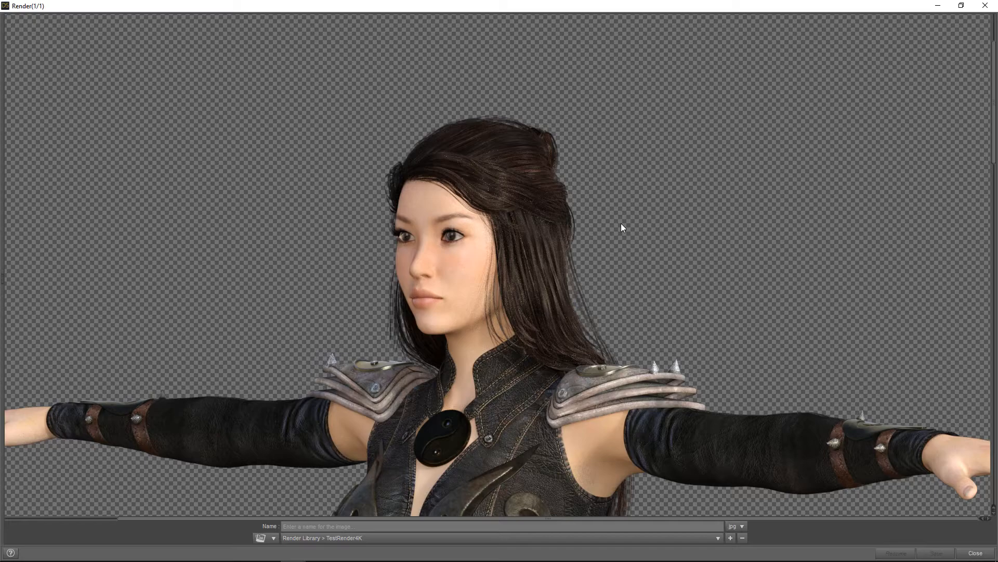
scroll(621, 231, down, 2)
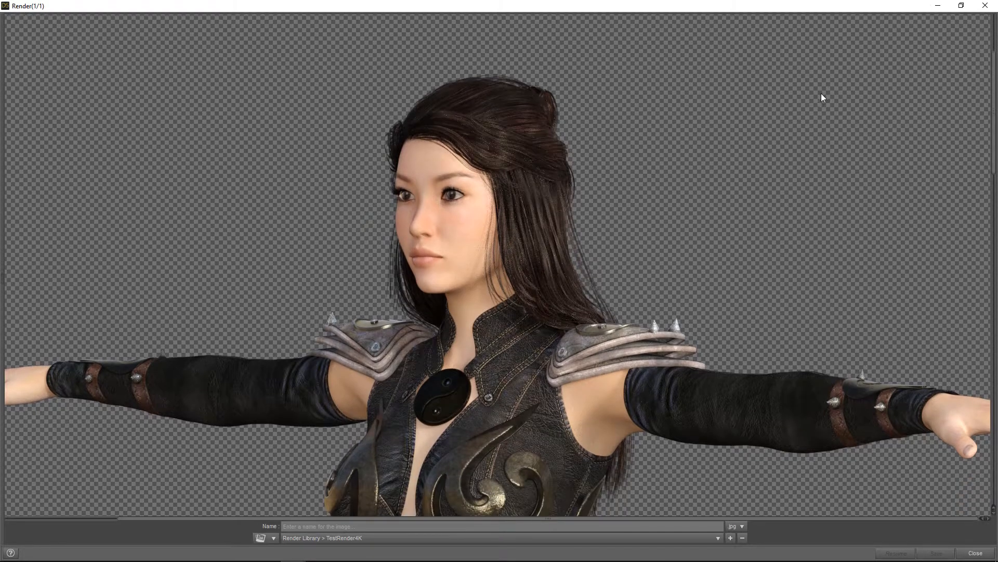
click(983, 6)
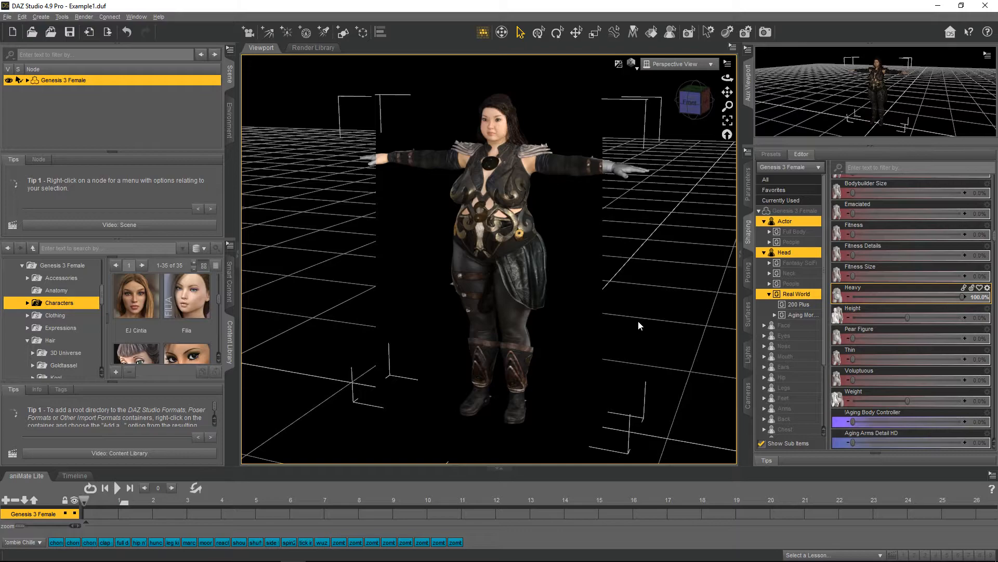
- Start an FBX export of the morphed character over testing.fbx and set its format to FBX 2014 -- Binary
click(8, 16)
mouse_move(25, 89)
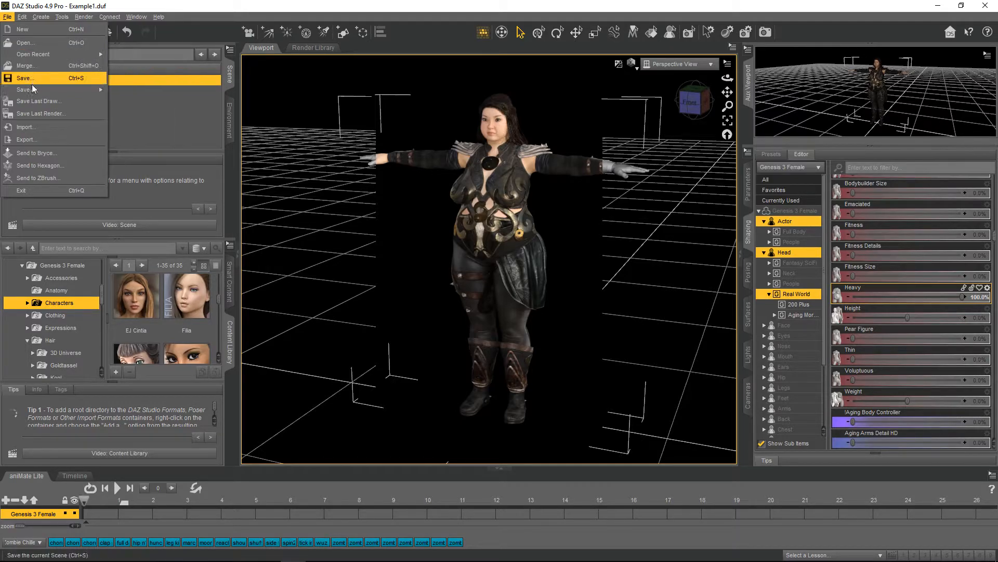
click(28, 139)
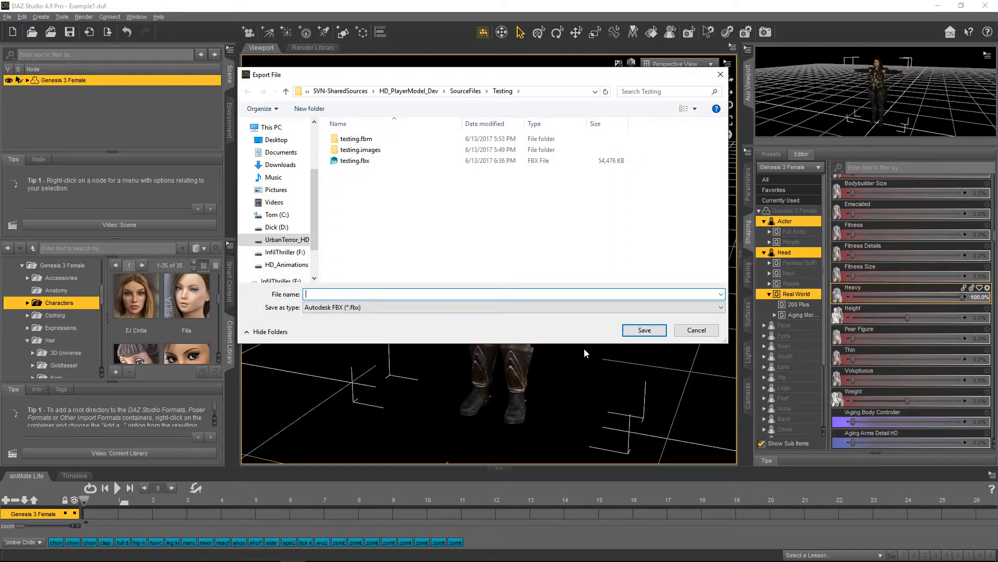
double_click(353, 164)
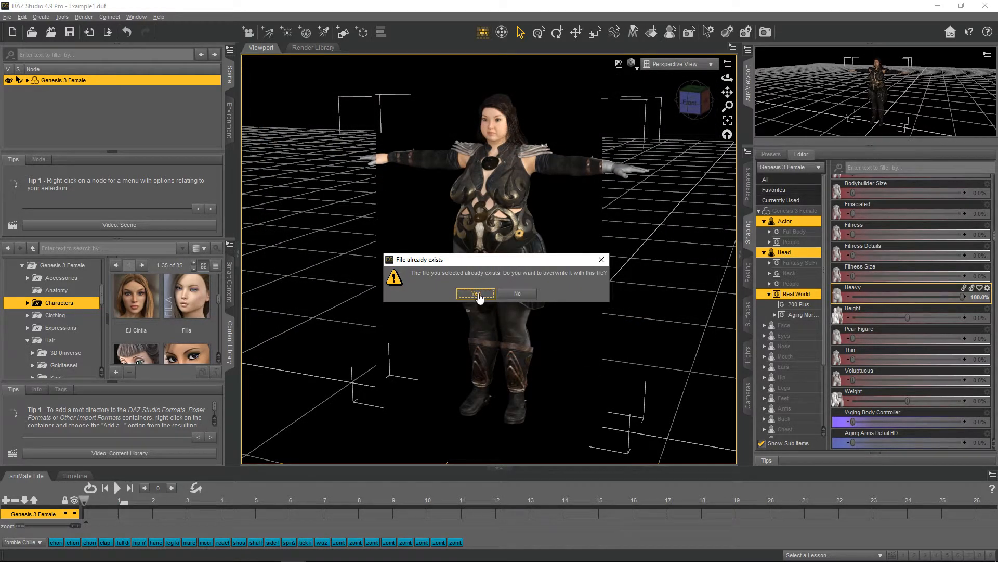
click(478, 293)
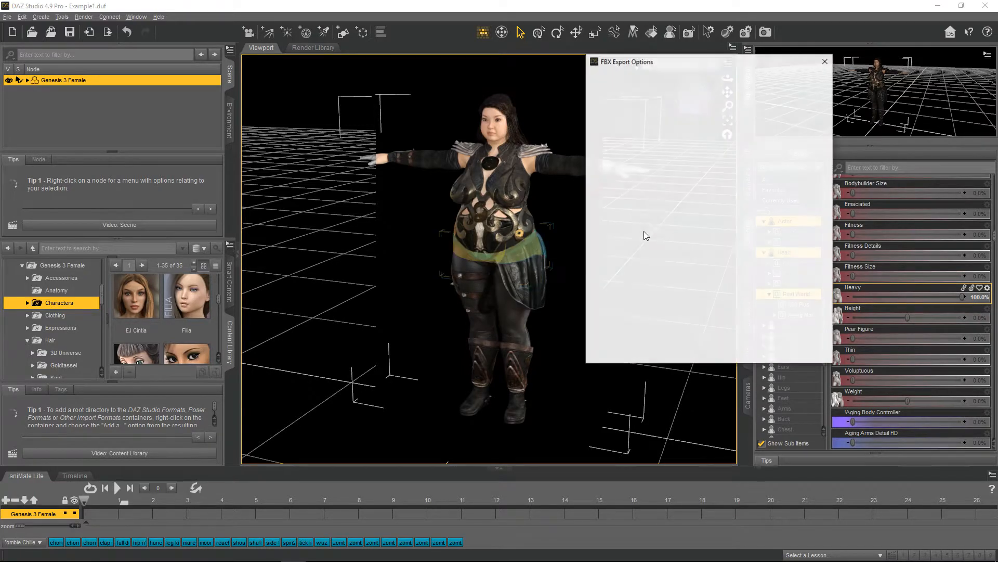
click(436, 79)
click(447, 40)
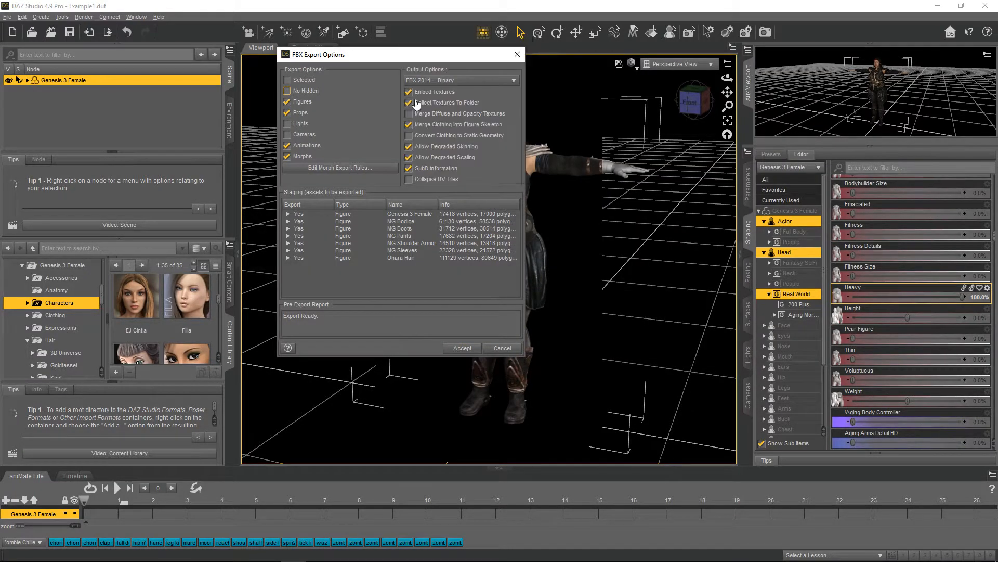
- Review the morph export rules clear of the export options and accept them as they are
click(338, 167)
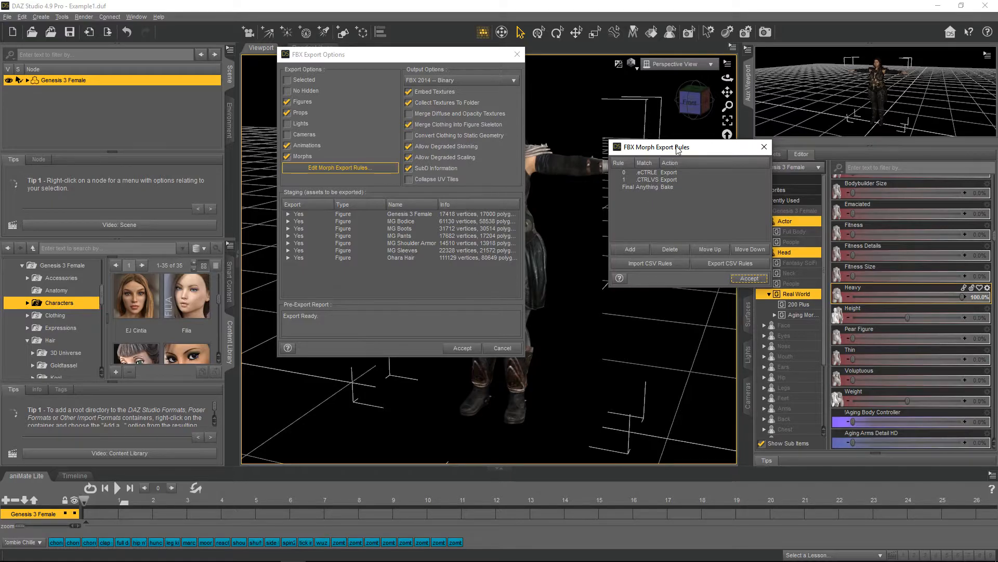
drag(677, 148, 681, 124)
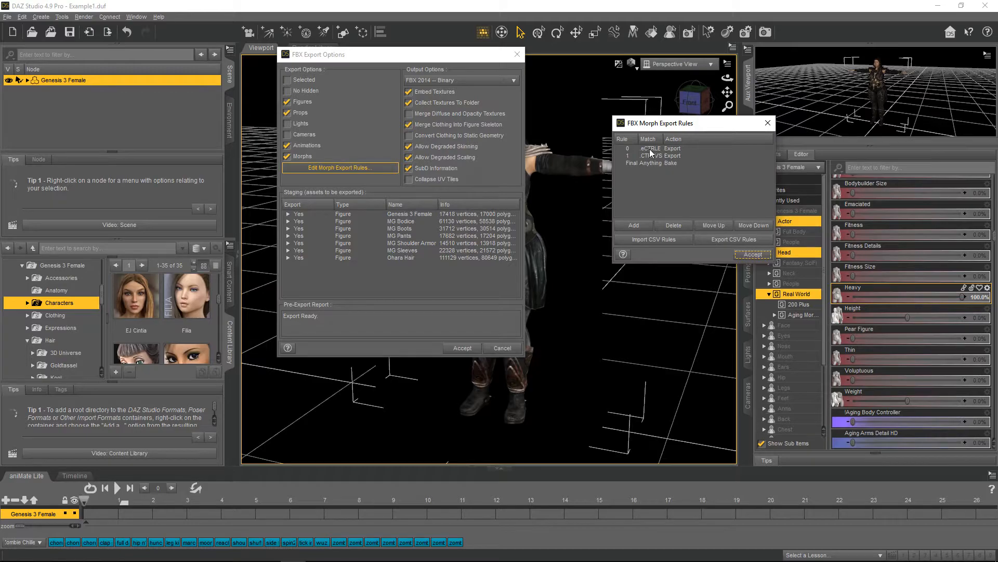
click(752, 256)
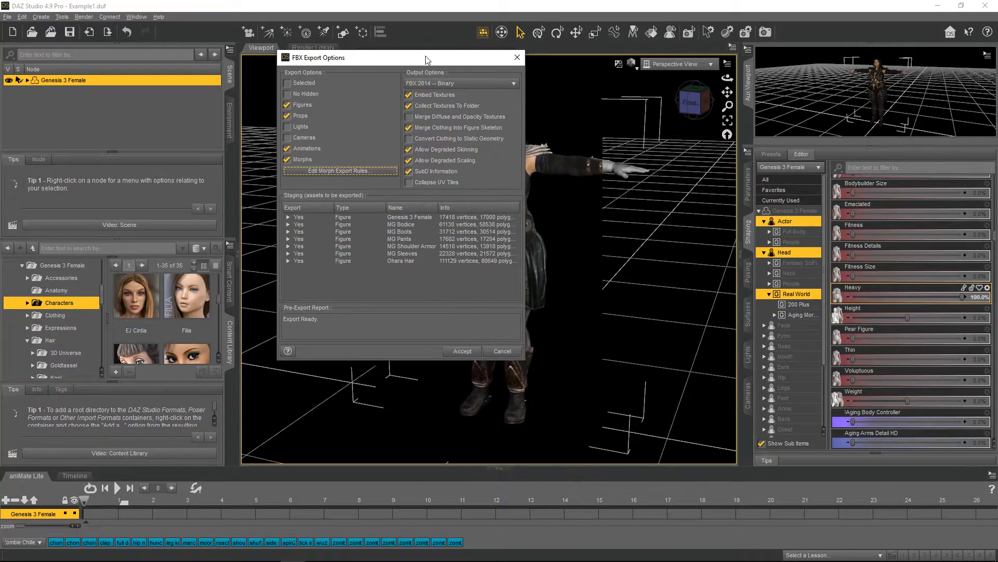
- Move the FBX export options clear of the figure, go over the listed assets and settings, and cancel the export
drag(427, 57, 623, 74)
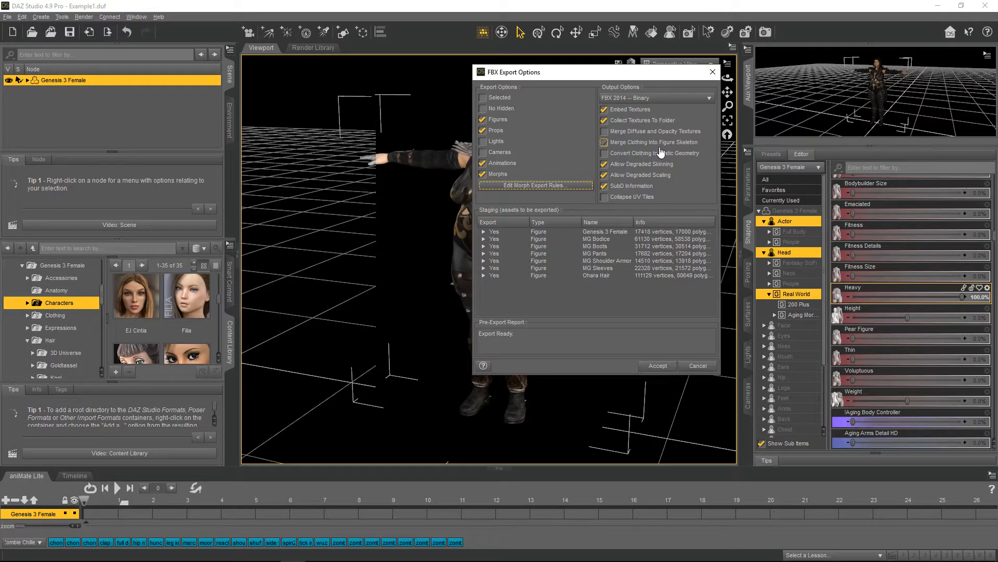
drag(643, 78, 856, 106)
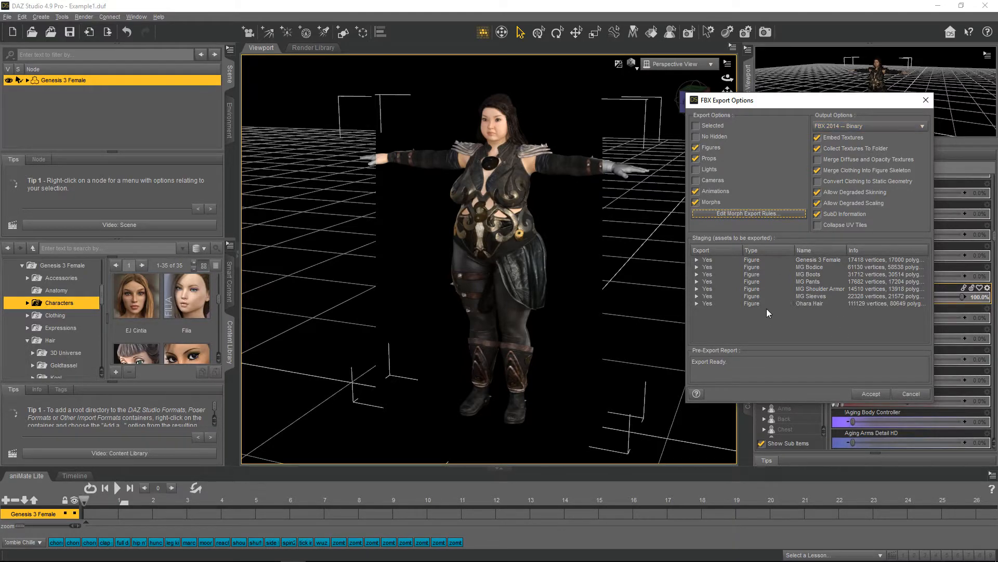
click(858, 204)
click(878, 204)
click(908, 399)
click(918, 395)
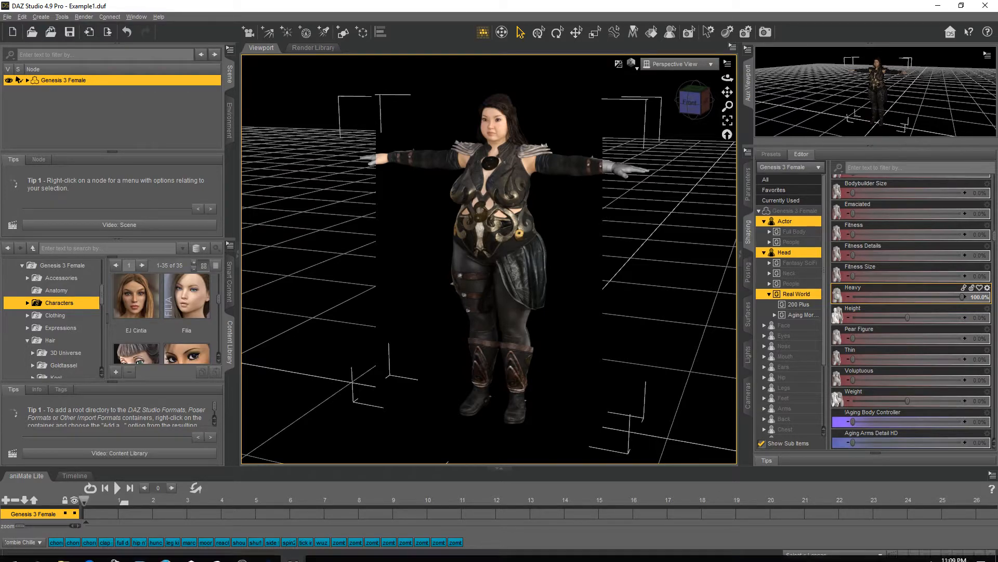
- Switch to the thirdperson project in Unreal Editor and look over the modular characters standing in the Showcase level
mouse_move(246, 555)
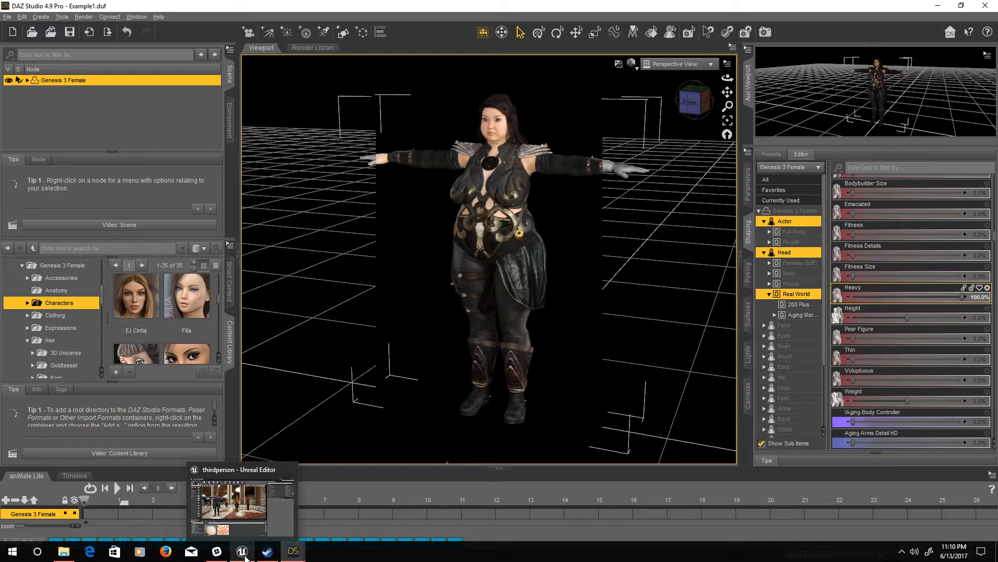
click(232, 507)
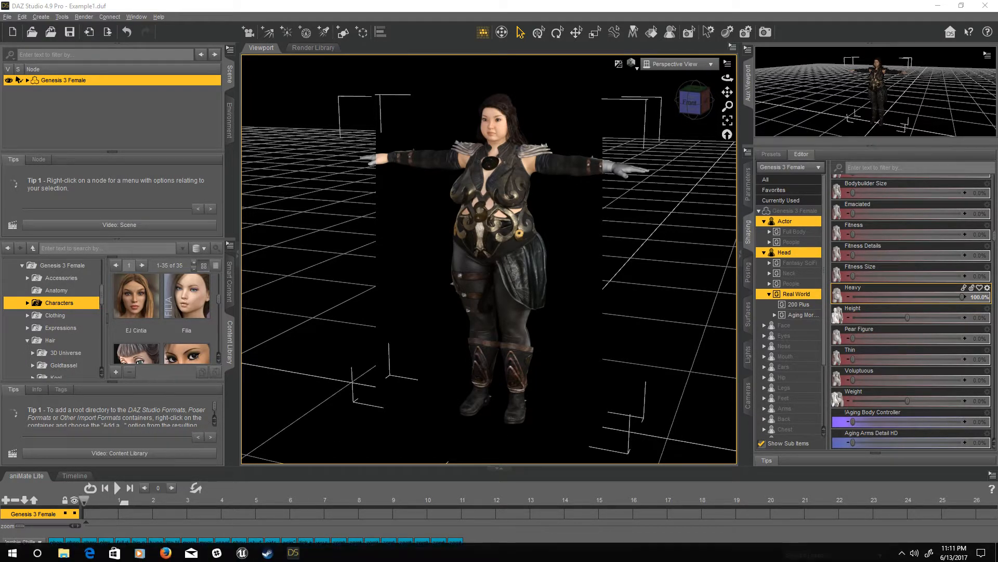
click(249, 555)
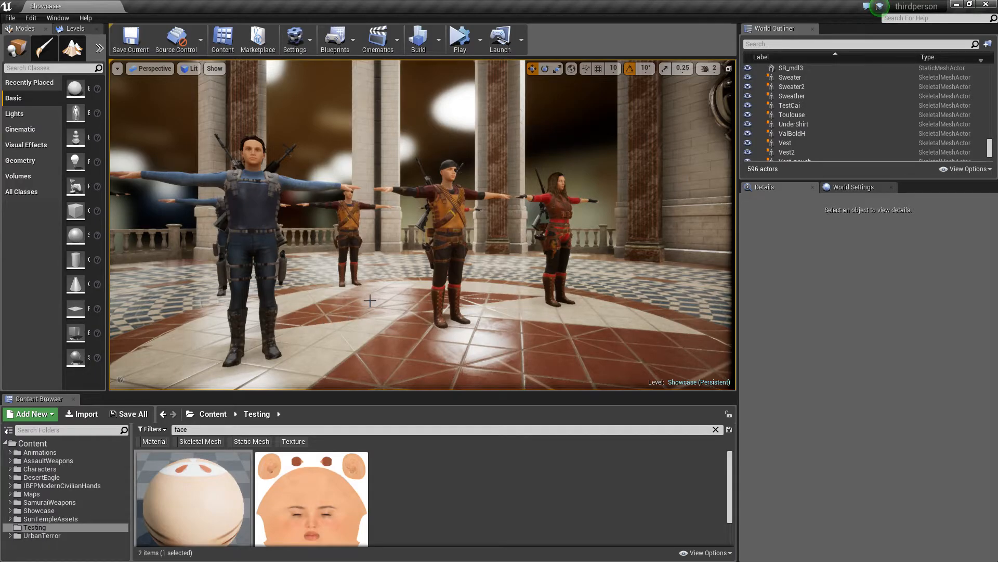
right_click(351, 311)
click(301, 162)
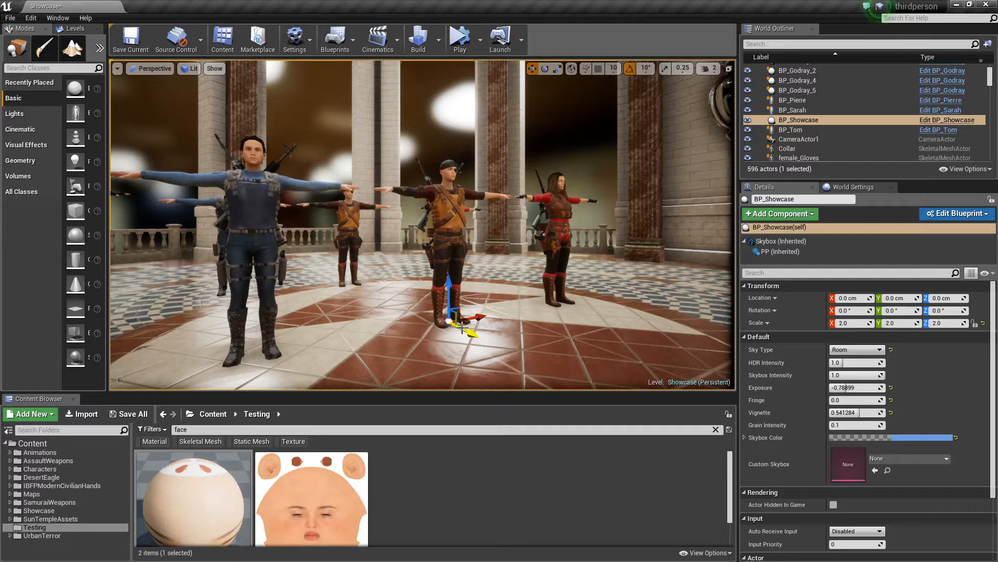
scroll(464, 329, up, 3)
right_click(463, 330)
click(436, 276)
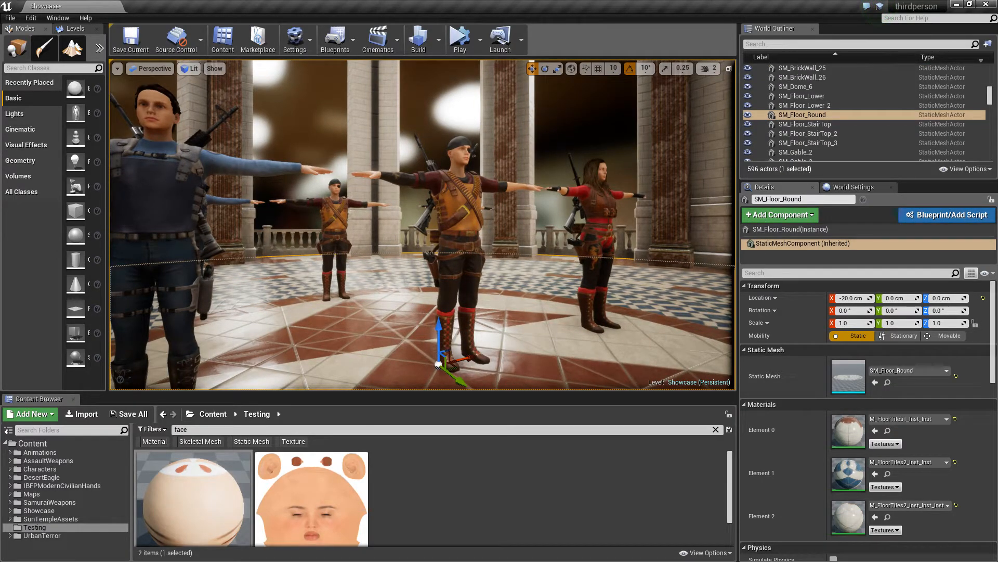
right_click(16, 273)
click(313, 335)
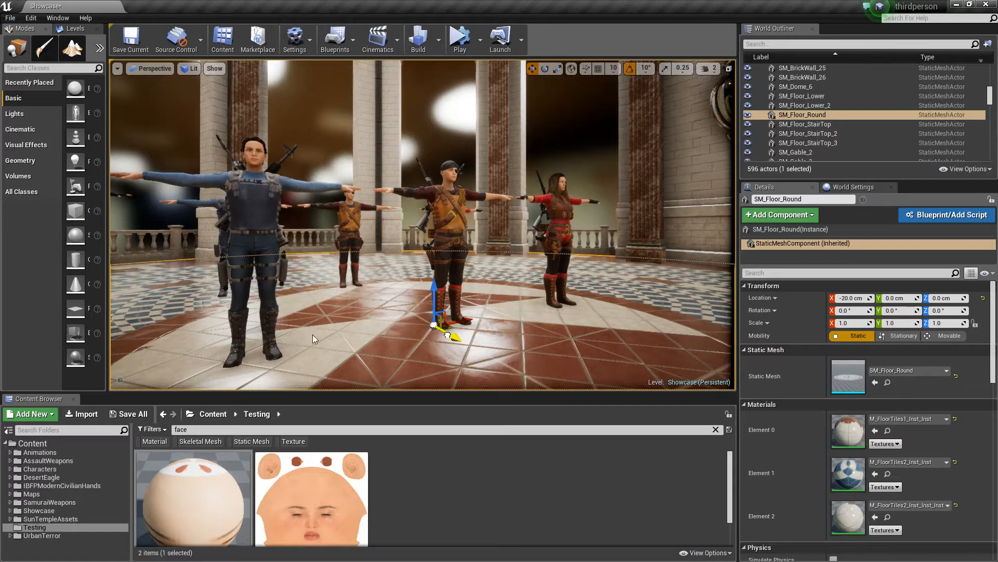
right_click(313, 335)
right_drag(313, 335, 254, 349)
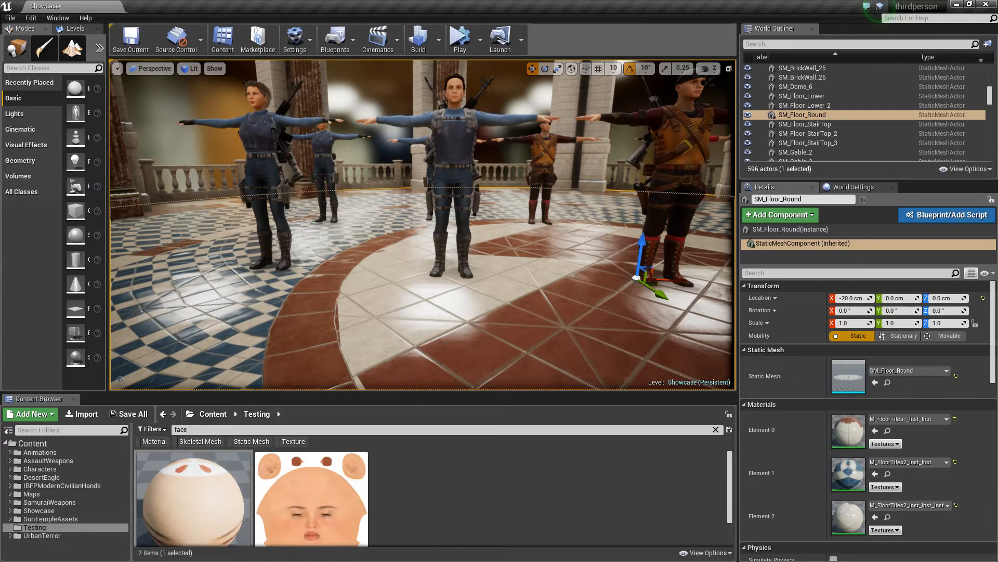
click(464, 273)
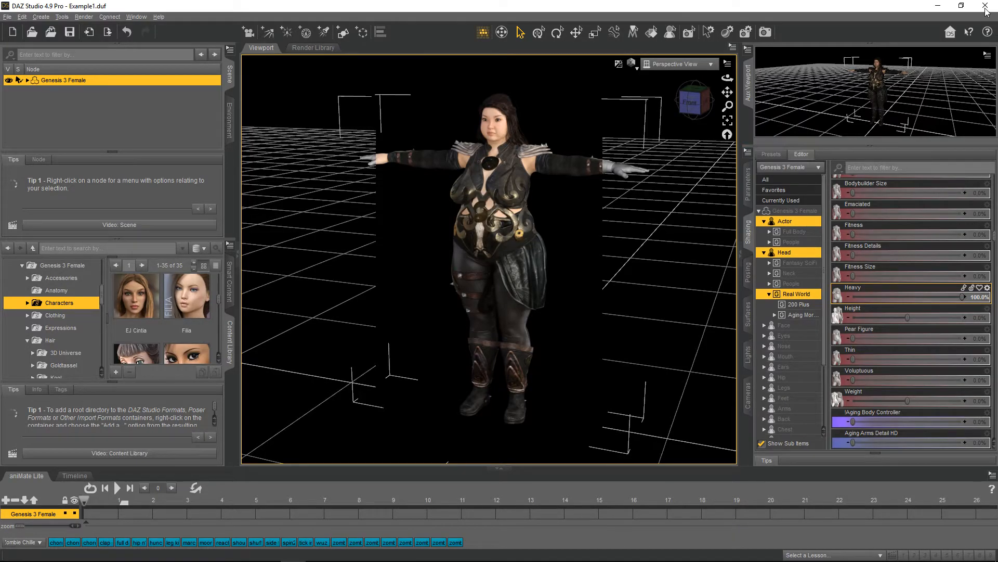
- Close DAZ Studio without saving the changes to the current scene
click(986, 6)
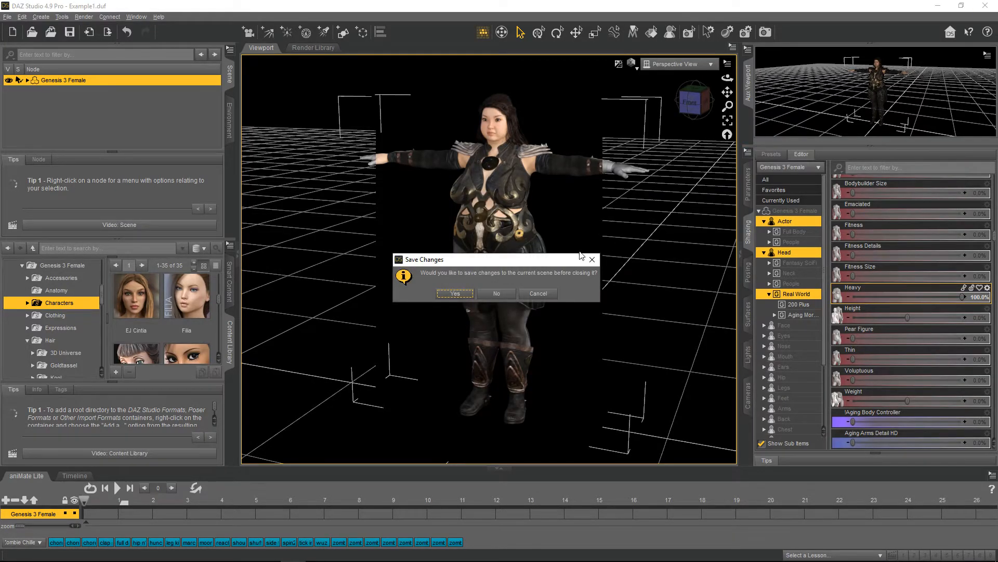
click(489, 293)
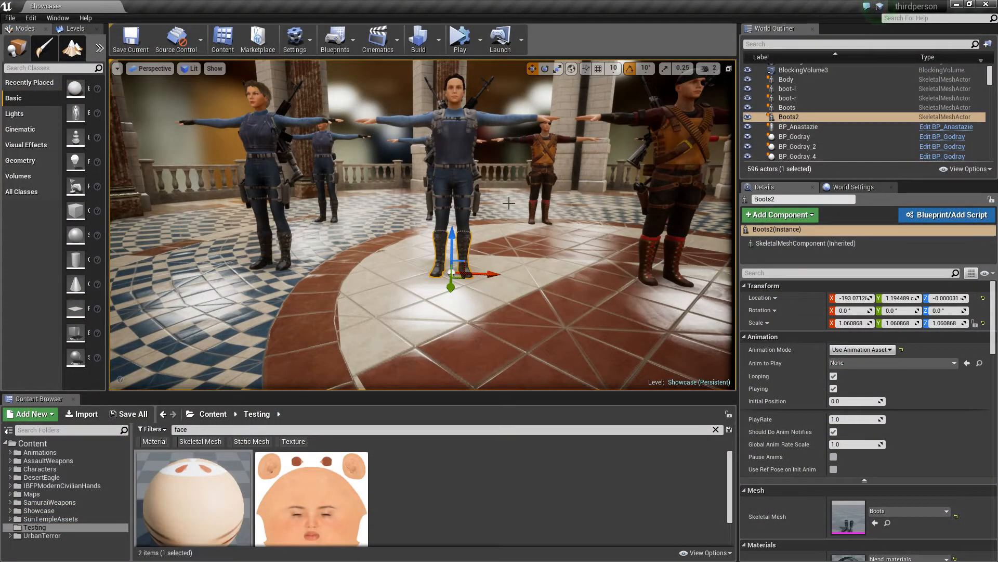
- Pull the red jumpsuit off the long-haired female character along the X axis to about 310 cm
mouse_move(508, 203)
right_down()
mouse_move(468, 234)
mouse_move(442, 192)
mouse_move(499, 203)
mouse_move(536, 187)
mouse_move(512, 199)
right_up()
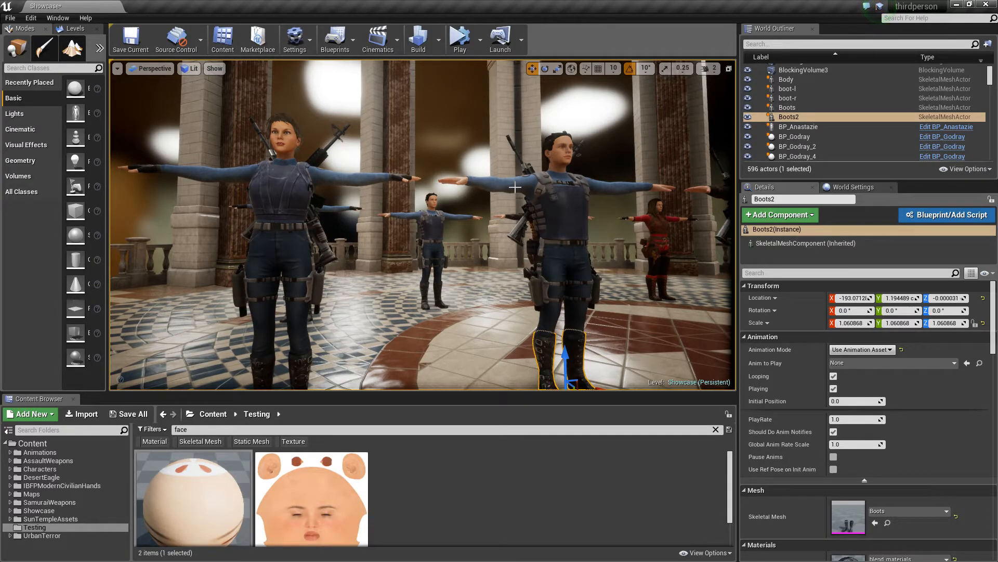
mouse_move(521, 198)
right_down()
mouse_move(529, 182)
mouse_move(530, 203)
mouse_move(515, 201)
mouse_move(525, 209)
mouse_move(539, 201)
mouse_move(520, 198)
right_up()
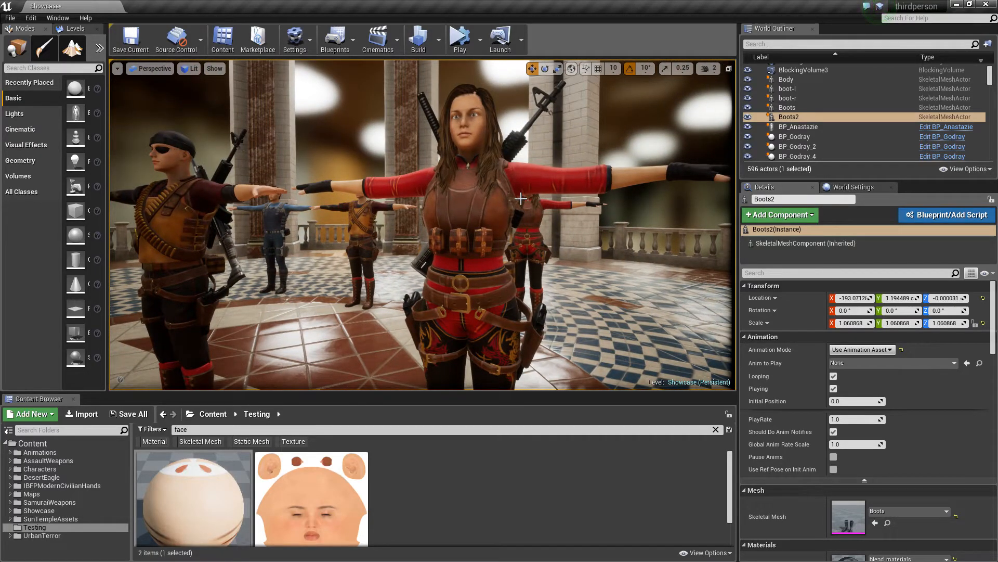
click(522, 200)
right_drag(521, 199, 522, 204)
drag(480, 351, 717, 359)
- Slide the same character's vest along X to about 230 cm and her boots the opposite way, clear of the body
click(484, 148)
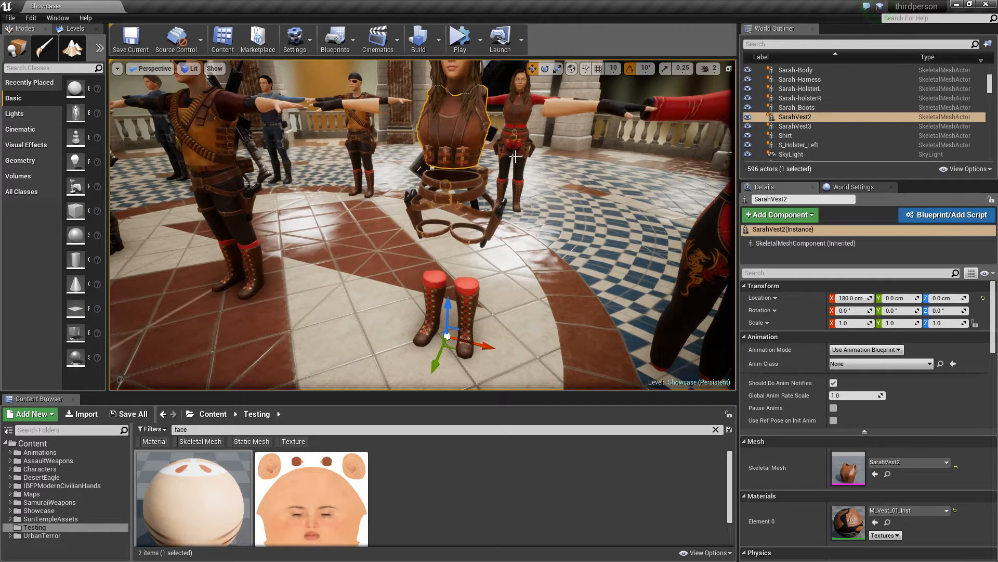
drag(484, 347, 560, 367)
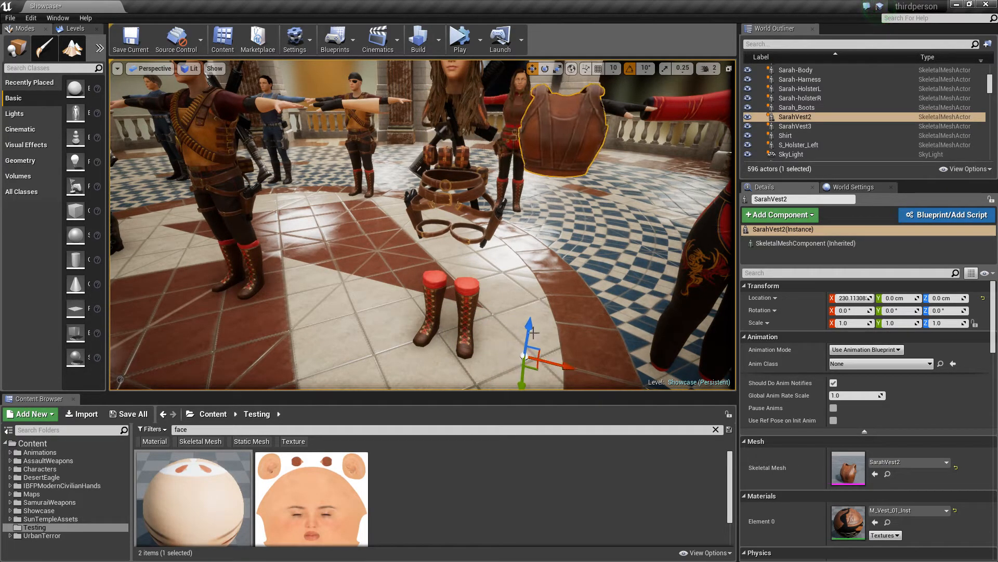
click(431, 289)
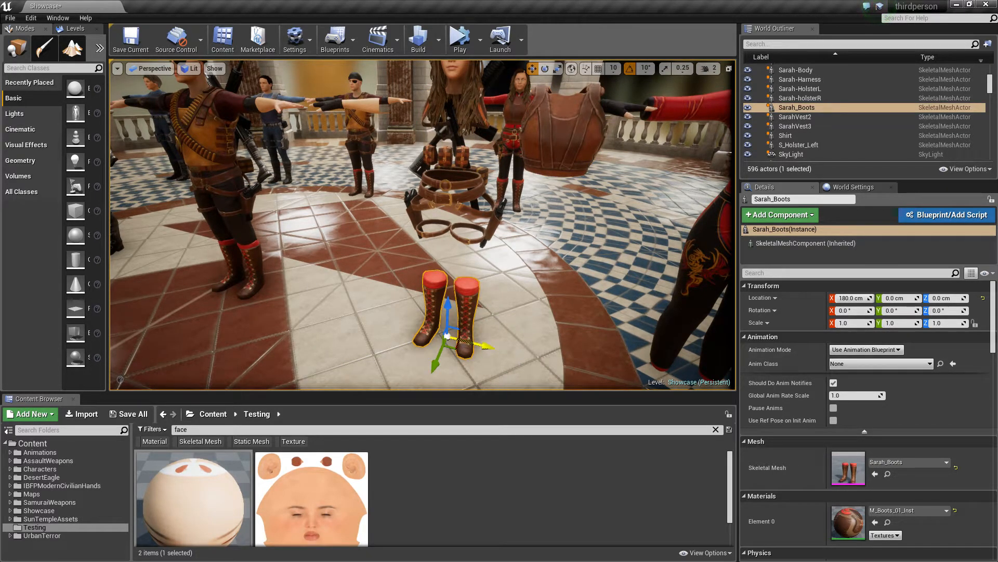
drag(485, 346, 377, 320)
- Pull the character's right holster away from the body along the X axis to about 122 cm
click(424, 229)
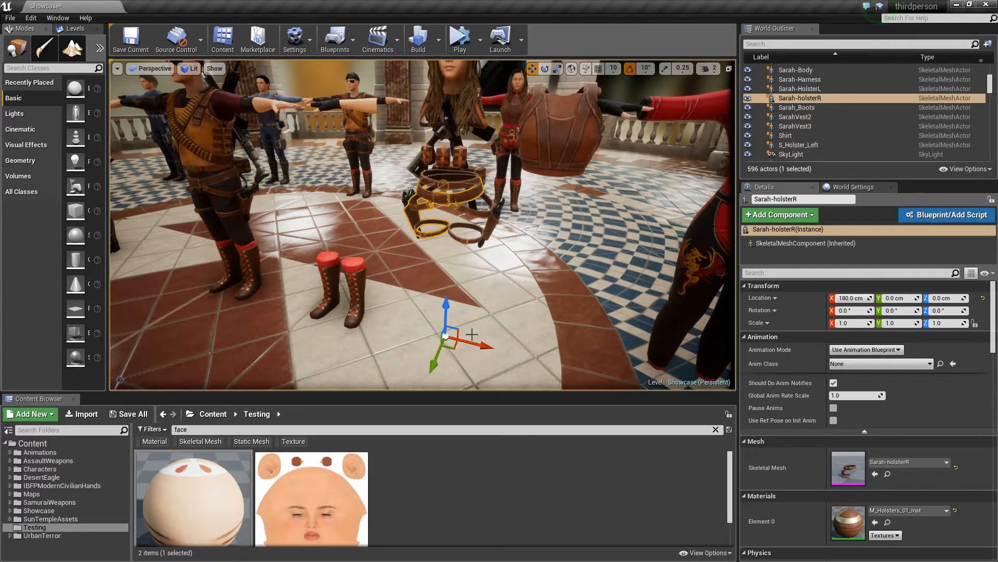
drag(471, 334, 393, 315)
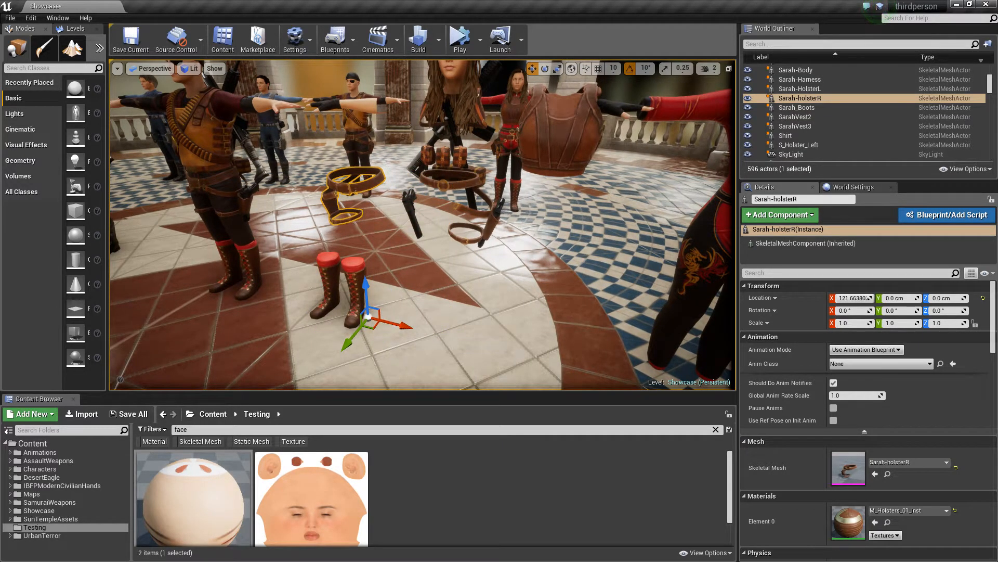
right_drag(392, 315, 395, 316)
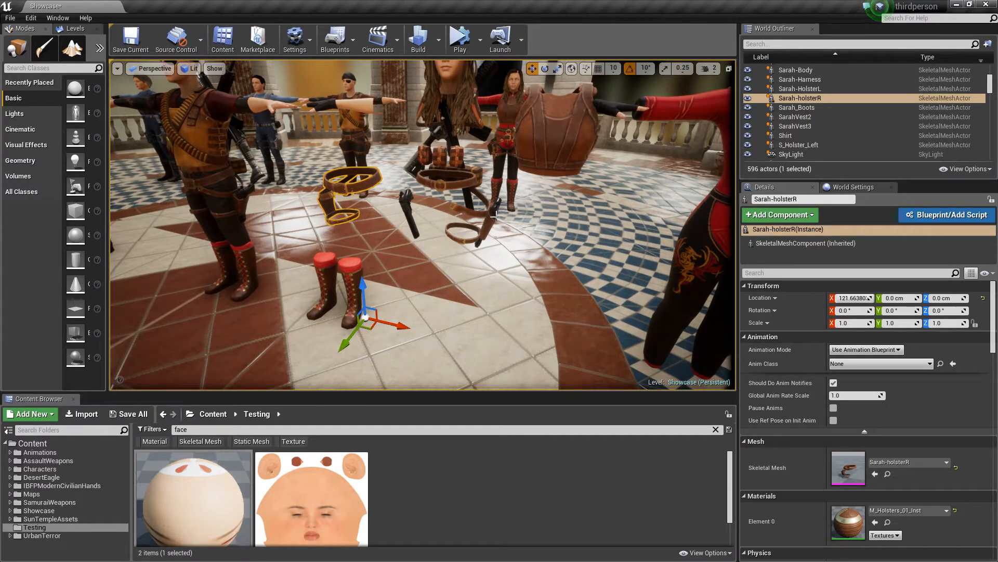
- Set the right holster's animation mode to Use Animation Asset and assign the testwalk sequence to play
click(873, 349)
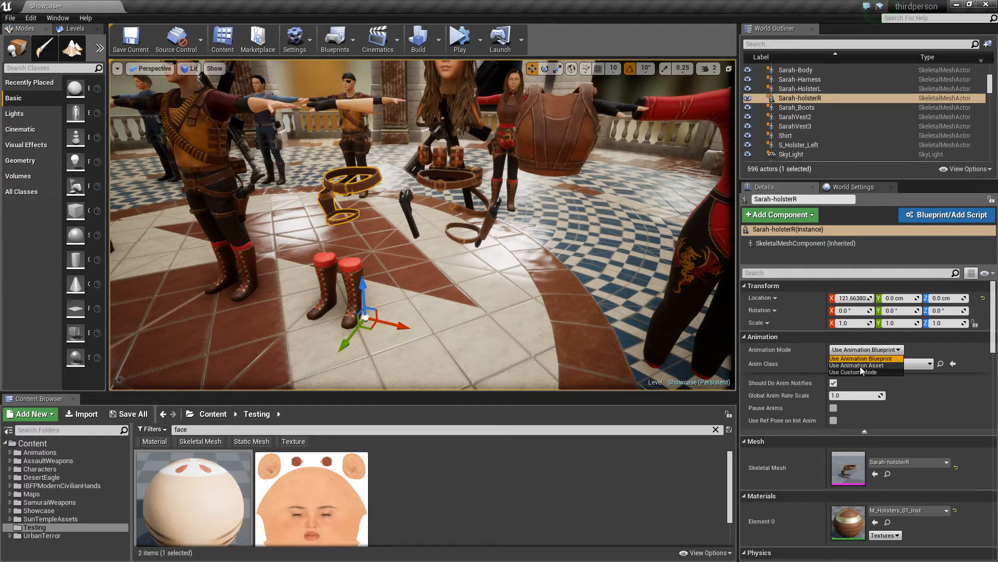
click(860, 366)
click(876, 364)
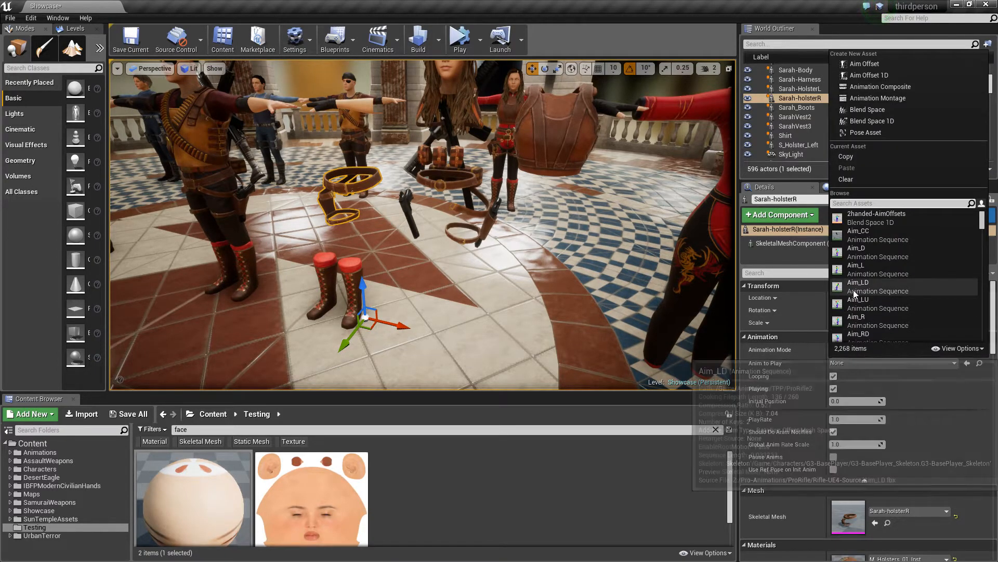
scroll(854, 294, down, 10)
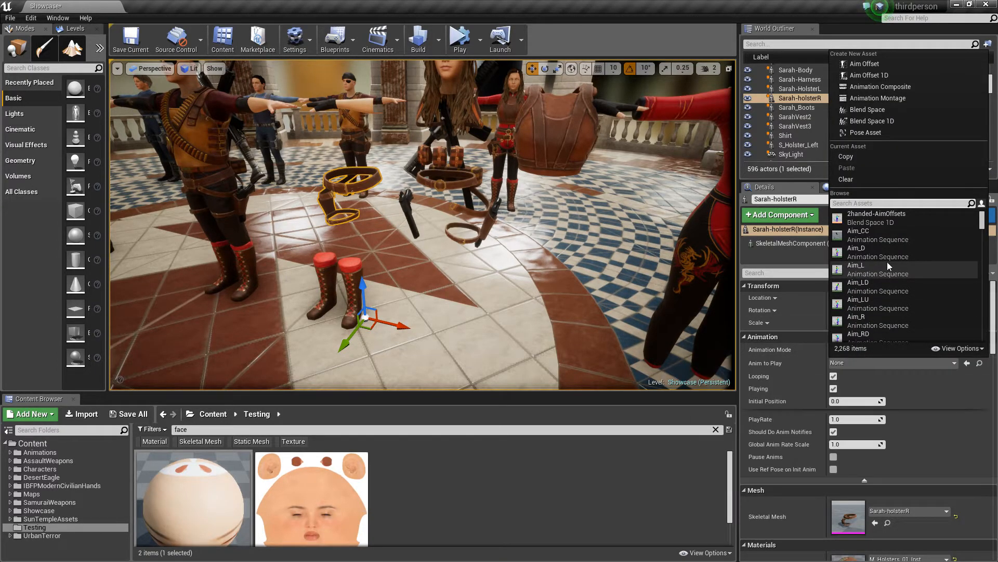
click(843, 203)
text(rest)
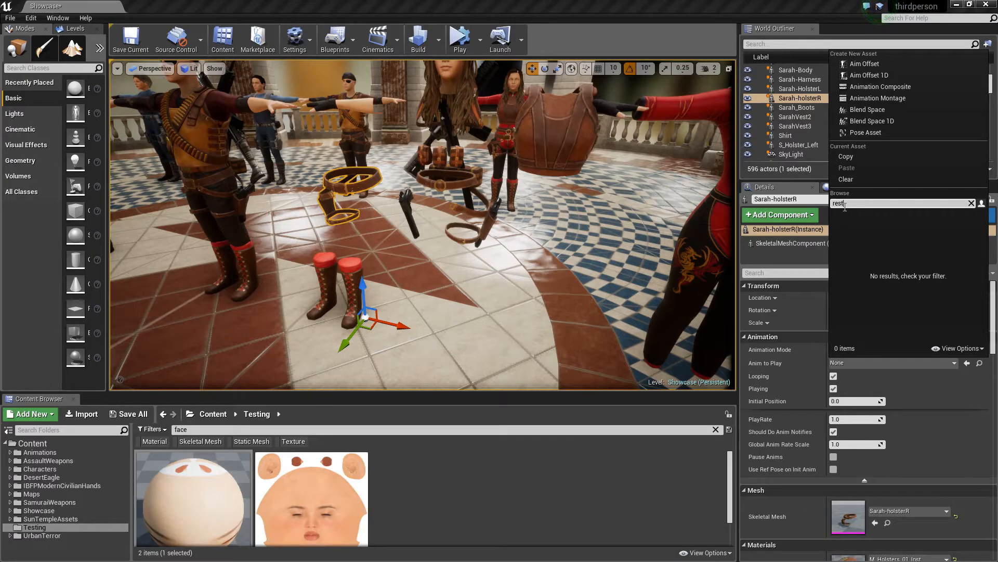
key(BackSpace)
key(BackSpace)
key(BackSpace)
text(test)
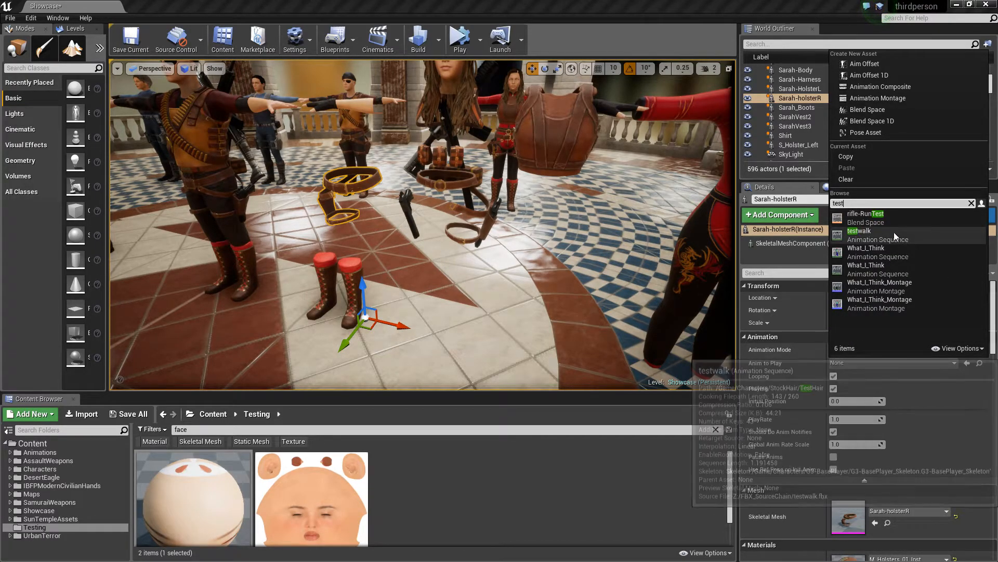
click(872, 236)
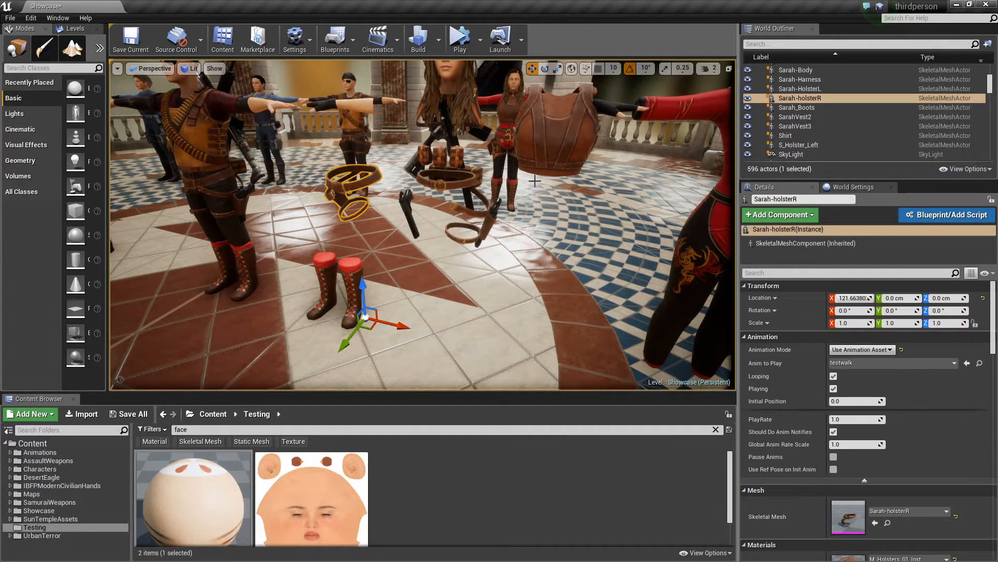
- Run the level simulation and watch the detached holster animate from farther back among the separated outfit pieces
click(461, 36)
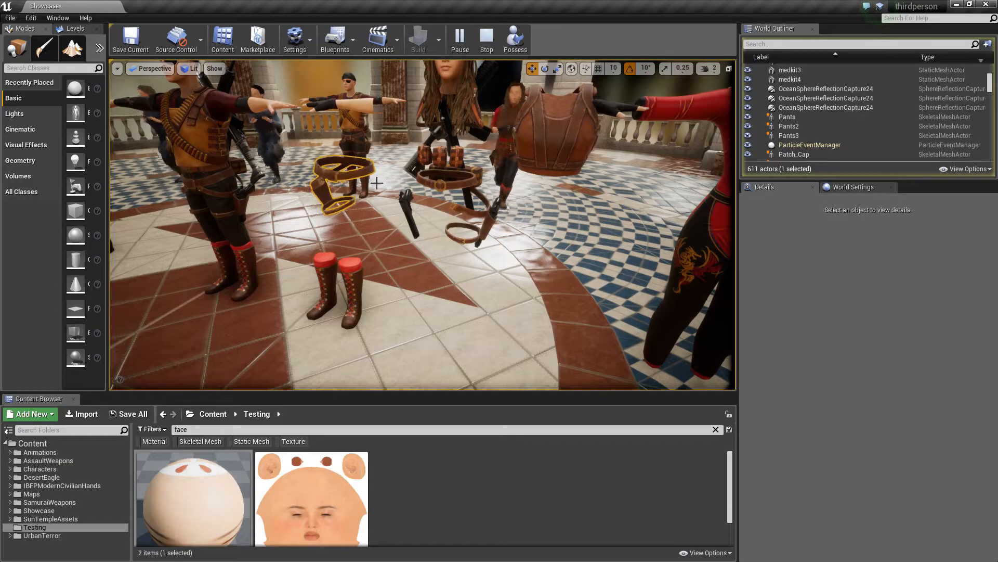
mouse_move(362, 175)
right_down()
mouse_move(325, 191)
mouse_move(332, 169)
mouse_move(377, 167)
mouse_move(370, 163)
right_up()
key(s)
key(a)
key(d)
key(a)
key(s)
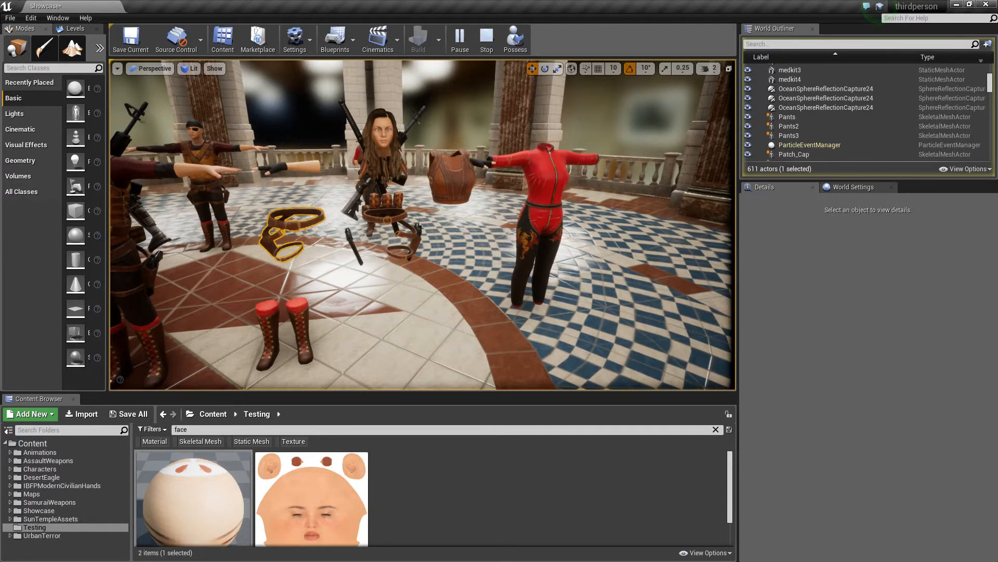
- While the simulation runs, set the red jumpsuit to Use Animation Asset with the testwalk sequence
click(547, 200)
click(900, 349)
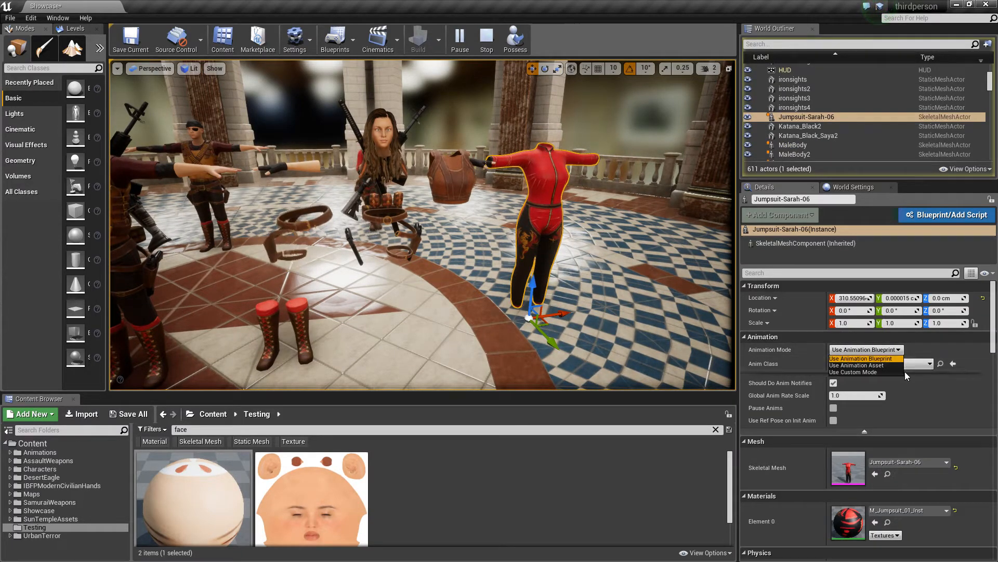
click(877, 366)
click(926, 362)
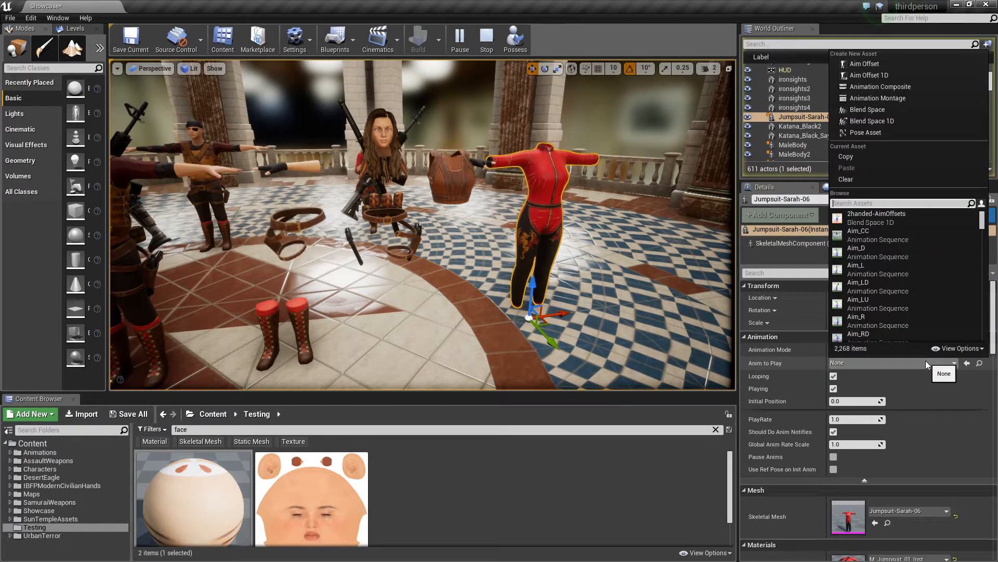
text(test)
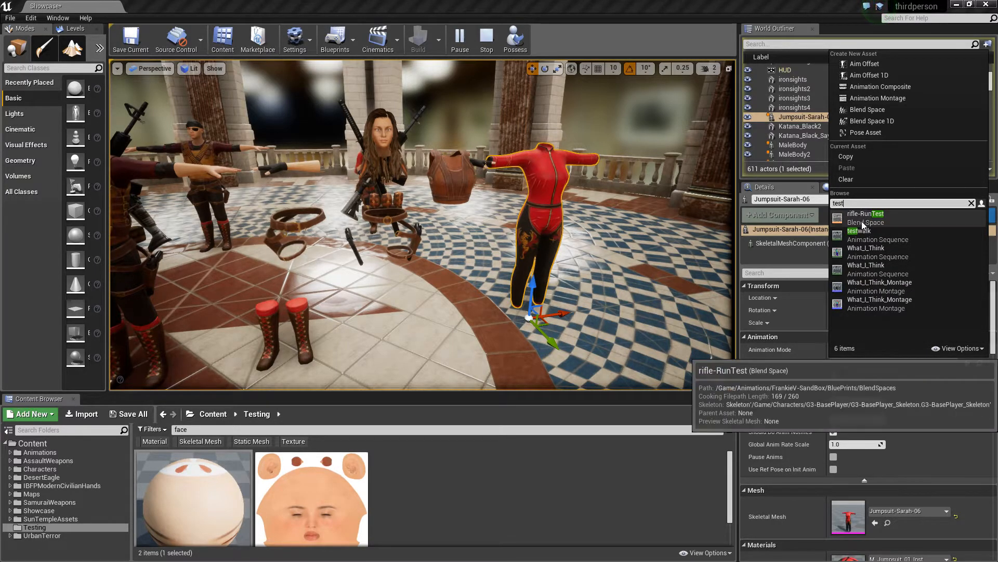
click(863, 226)
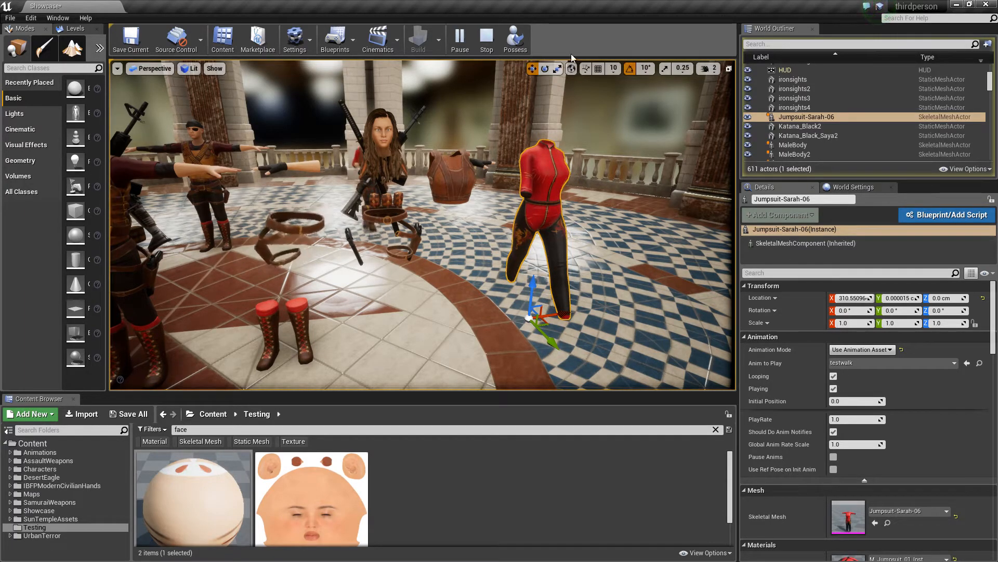
- Stop the simulation and set the red jumpsuit's animation mode to Use Animation Asset in the level
click(487, 39)
click(887, 352)
click(887, 363)
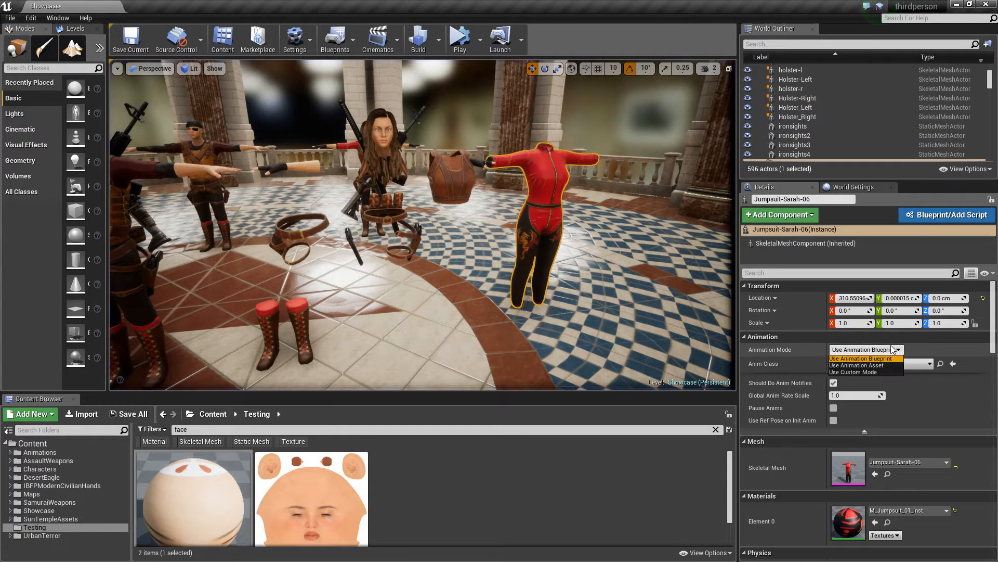
- Try the rifle-RunTest blend space as the red jumpsuit's animation, and reset the assignment to None
click(908, 363)
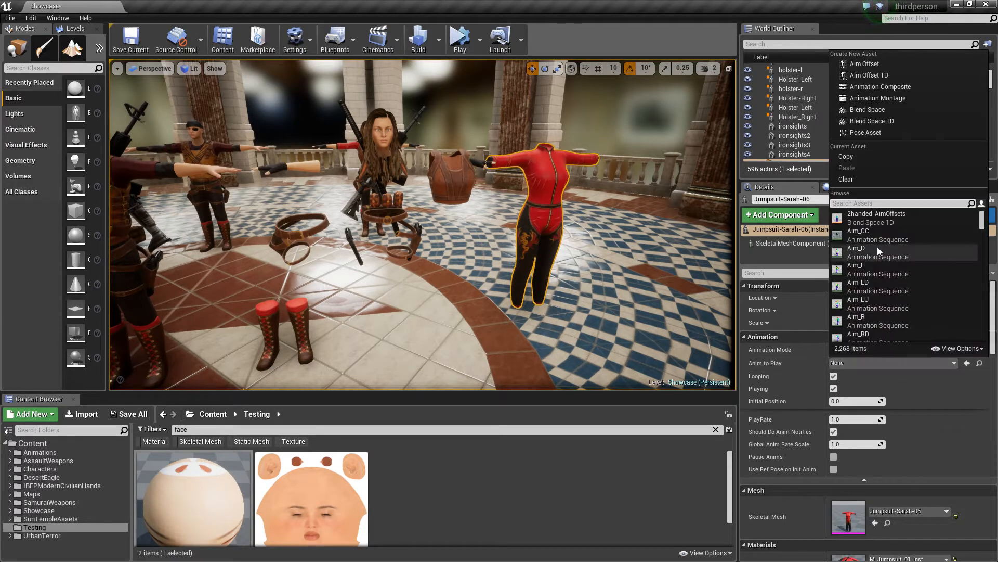
text(set)
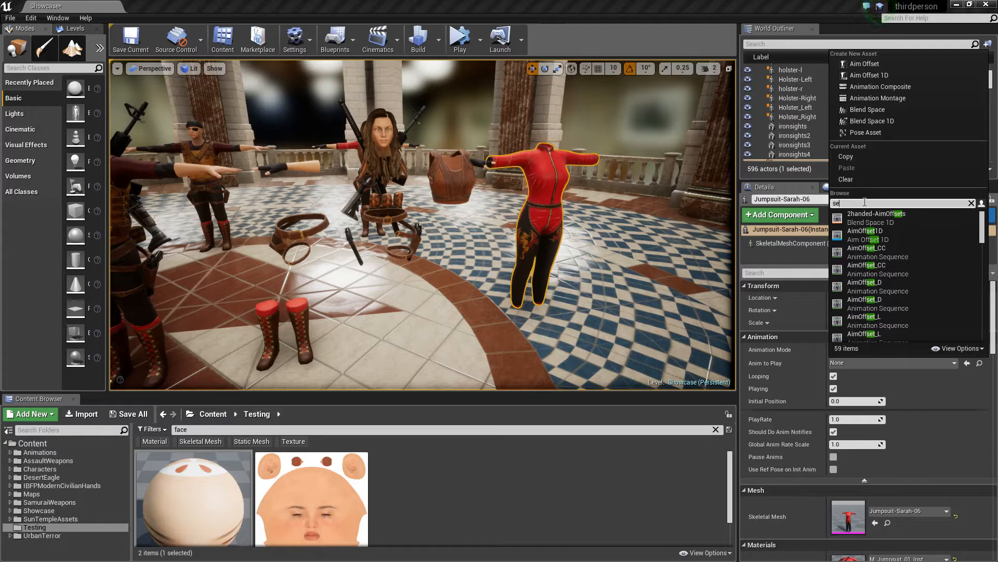
key(BackSpace)
key(BackSpace)
key(BackSpace)
text(te)
key(Return)
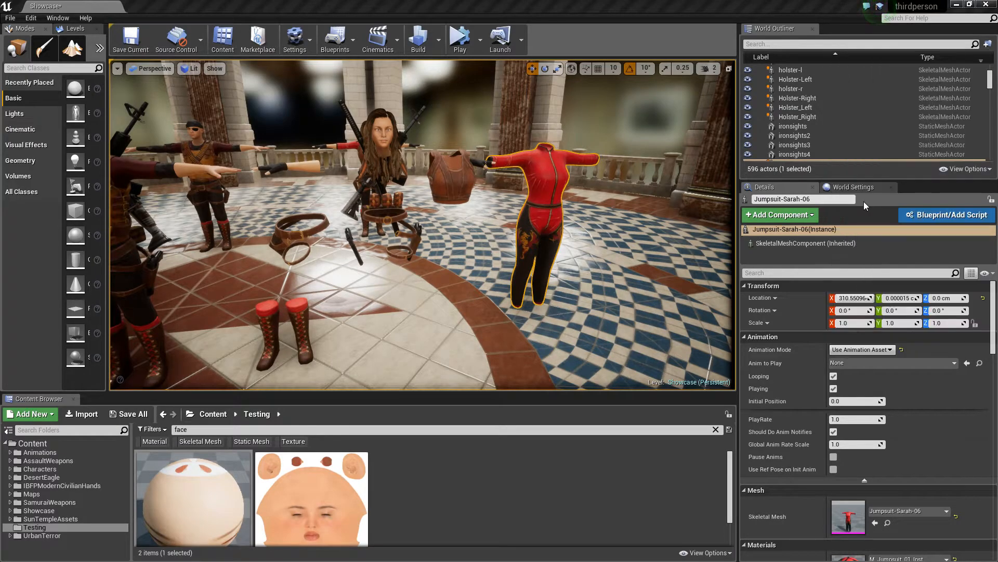
click(878, 363)
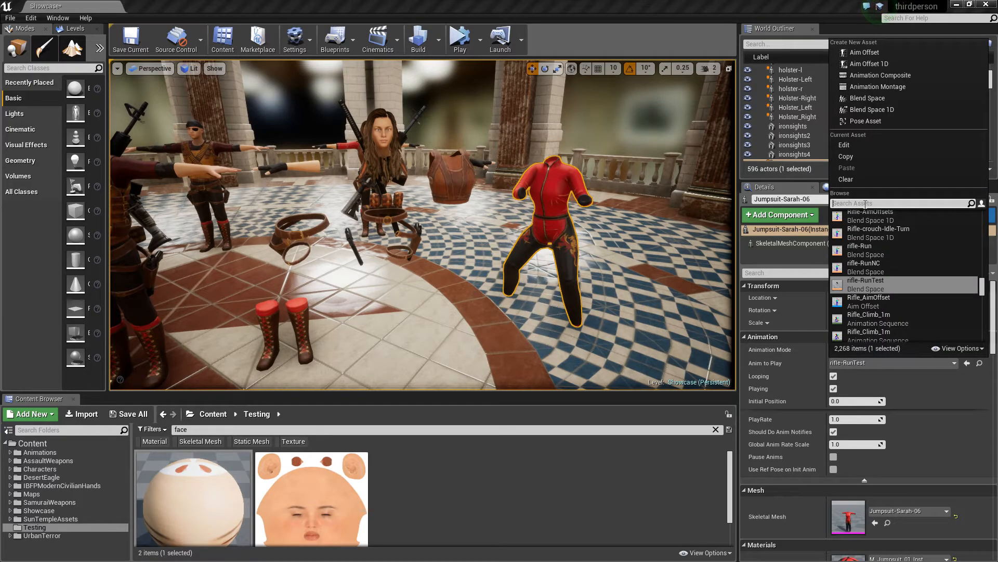
text(none)
key(Return)
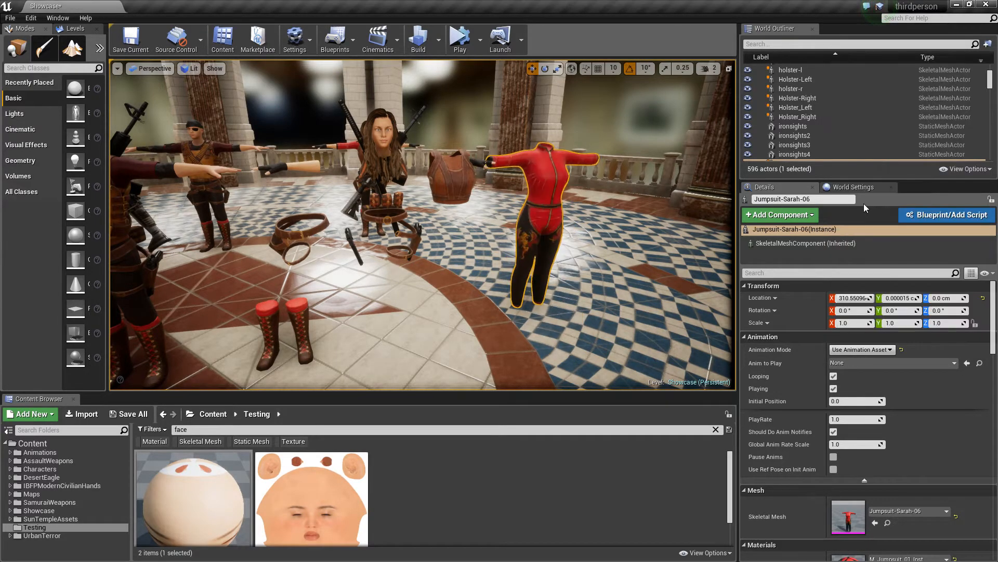
- Assign the testwalk animation sequence to the red jumpsuit
click(879, 363)
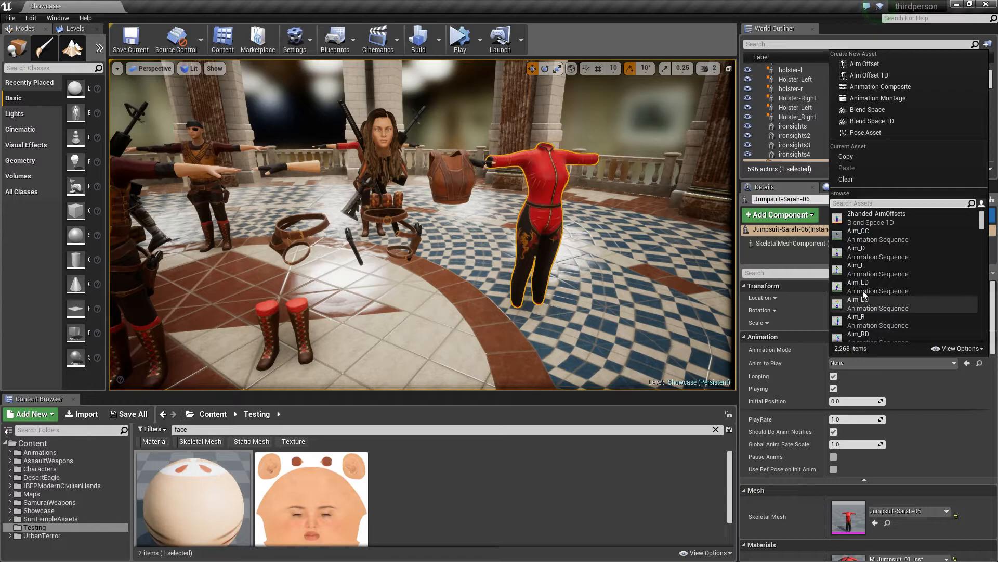
text(test)
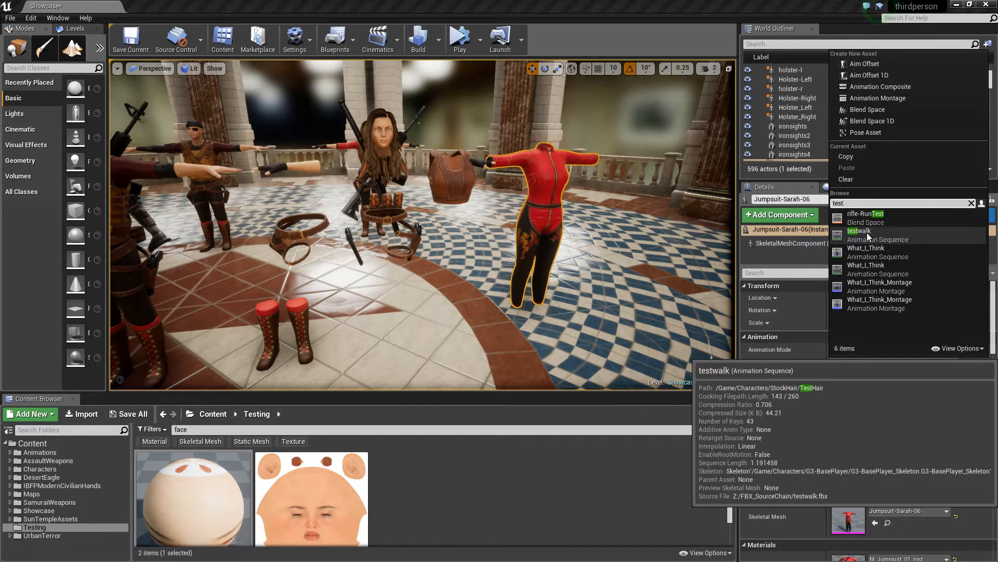
click(866, 232)
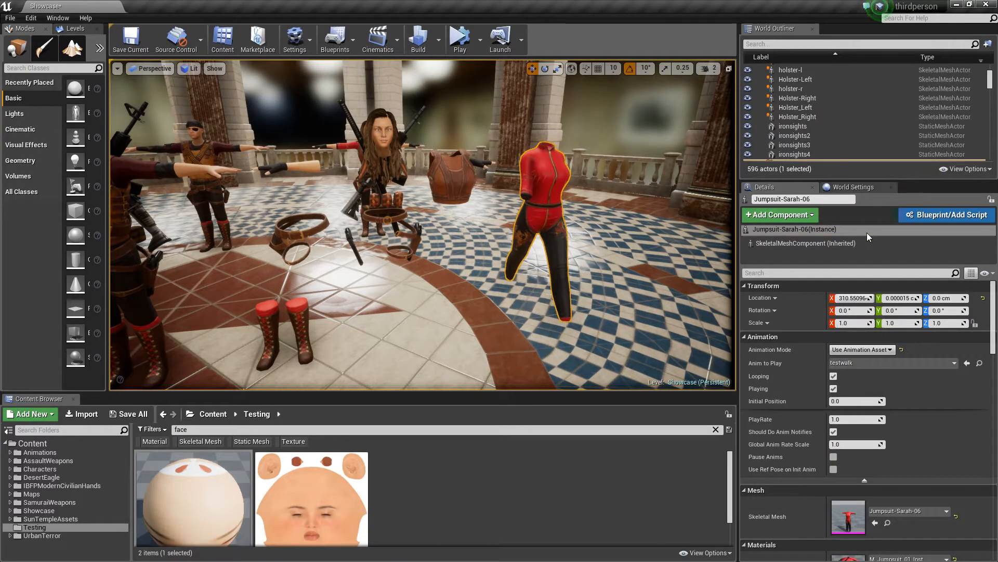
- Run the level simulation to watch the jumpsuit's animation, and examine the Anim Class choices of the BP_Sarah character
click(461, 41)
right_click(397, 241)
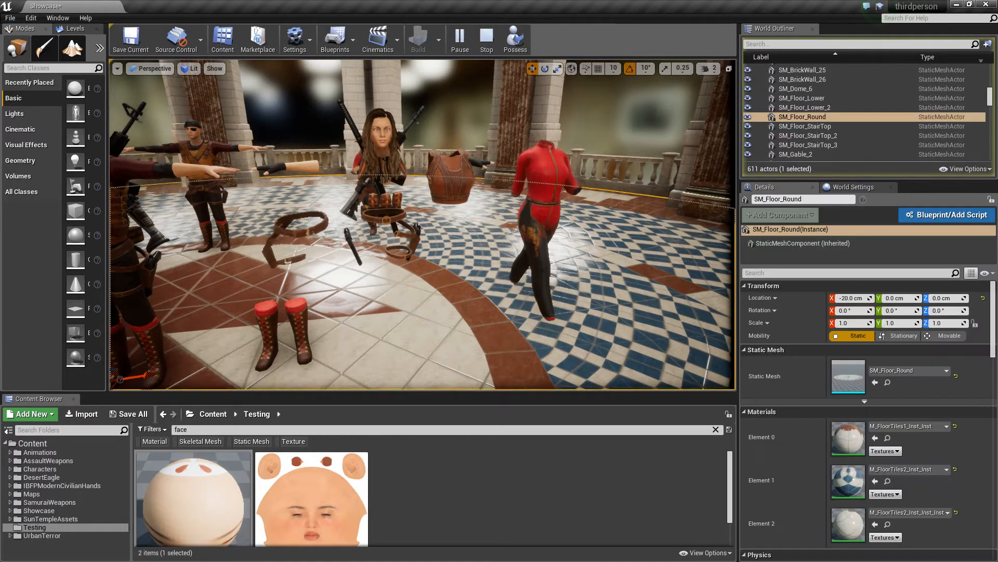
right_drag(407, 145, 424, 160)
click(532, 156)
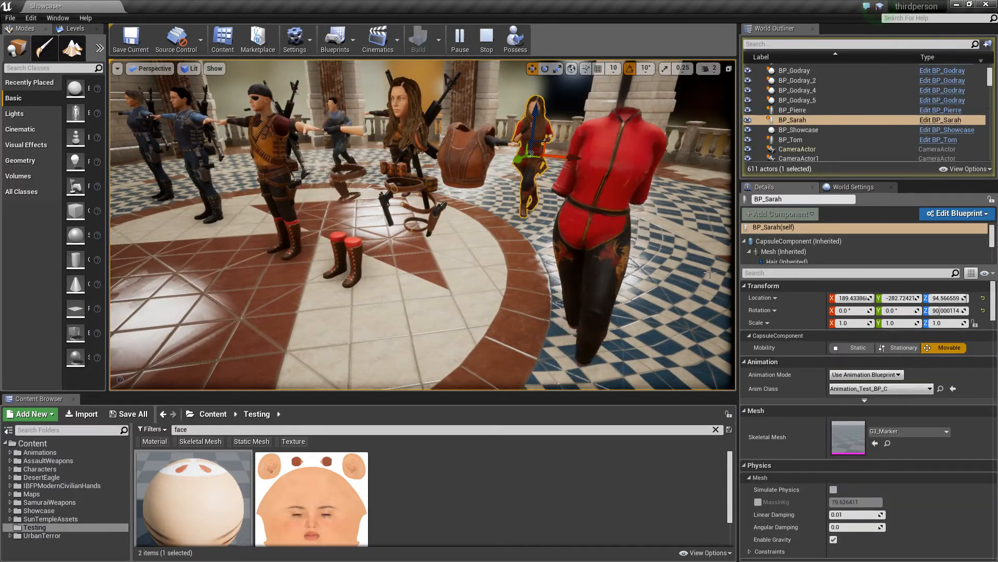
click(895, 389)
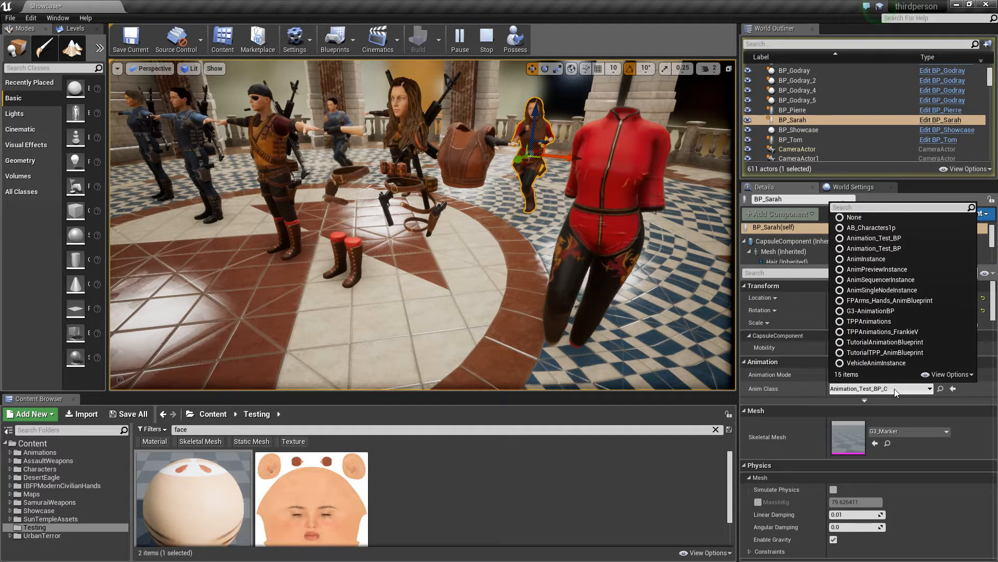
click(894, 388)
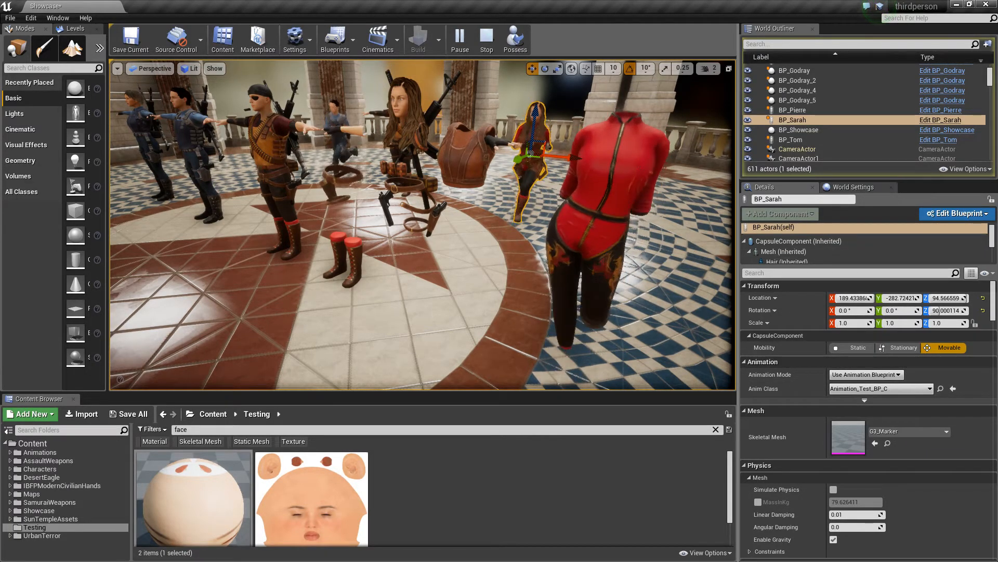
- During the simulation, try the red jumpsuit with Use Animation Blueprint and the TPPAnimations class, and stop the simulation
click(639, 160)
click(890, 349)
click(891, 358)
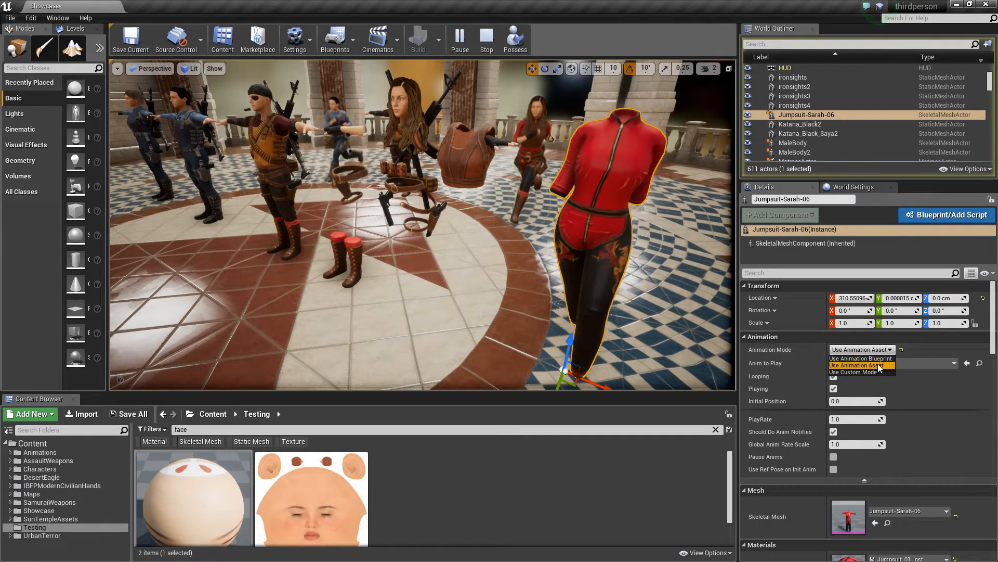
click(912, 365)
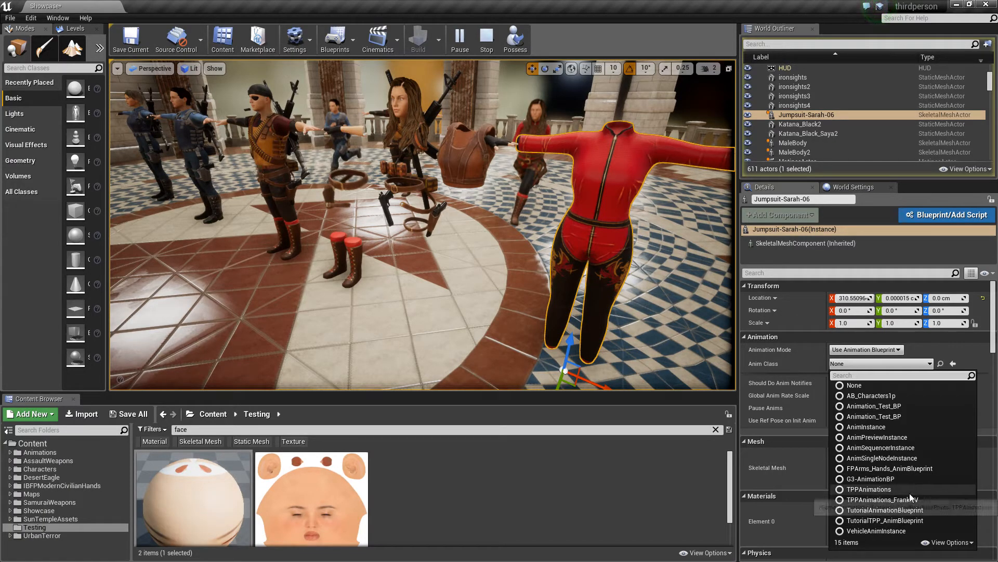
click(870, 489)
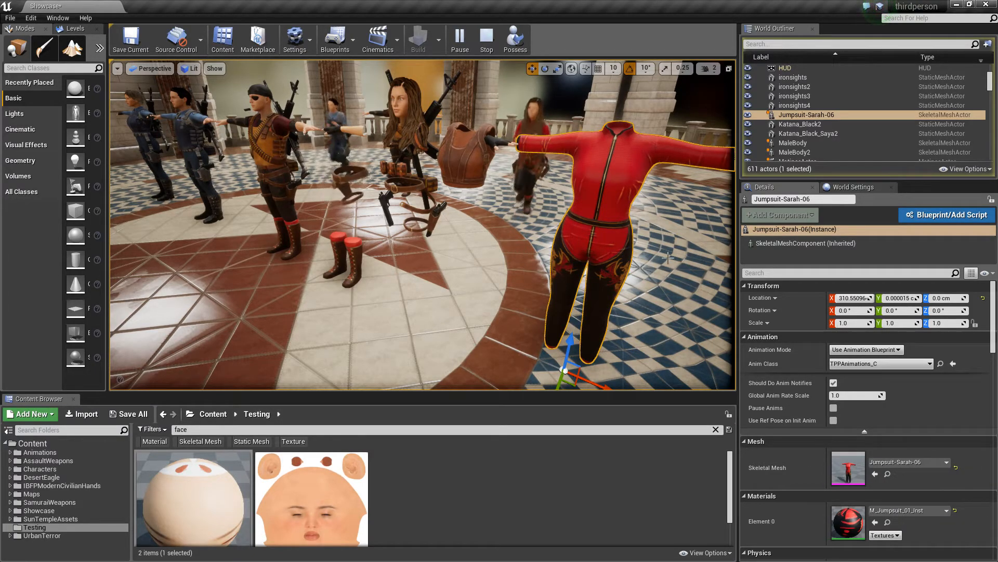
click(486, 37)
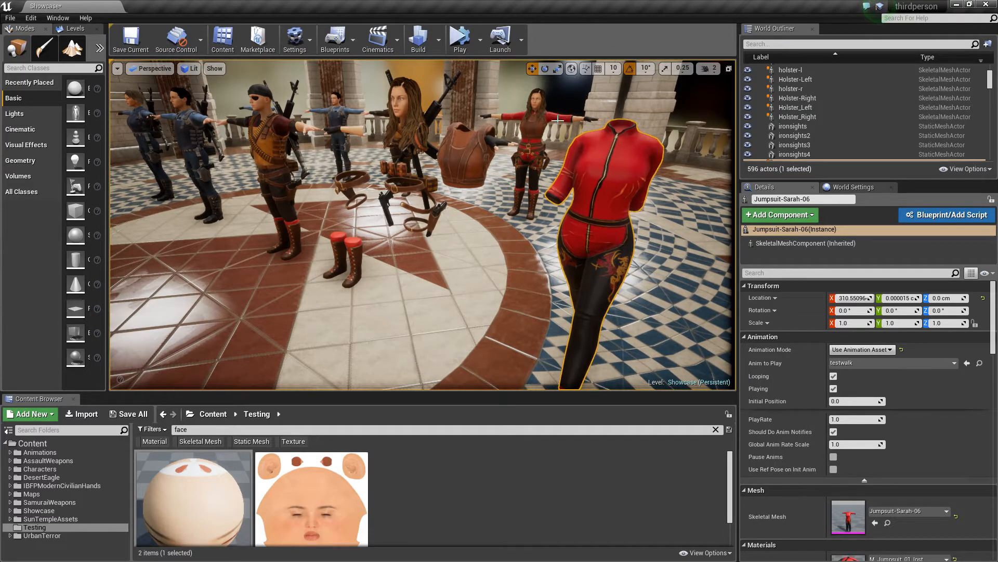
- Check BP_Sarah's Anim Class and set the red jumpsuit to Use Animation Blueprint with the Animation_Test_BP class
click(533, 150)
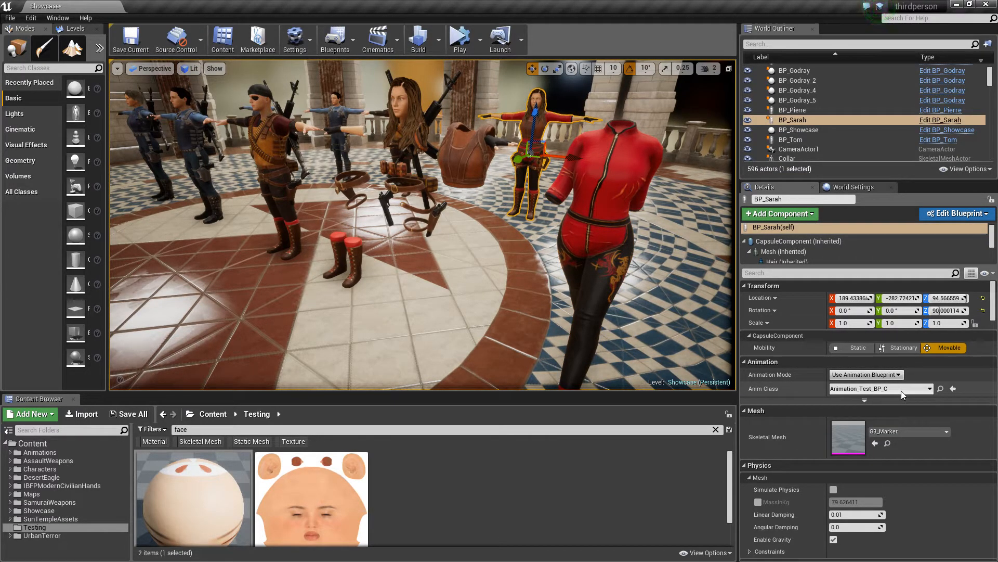
click(633, 170)
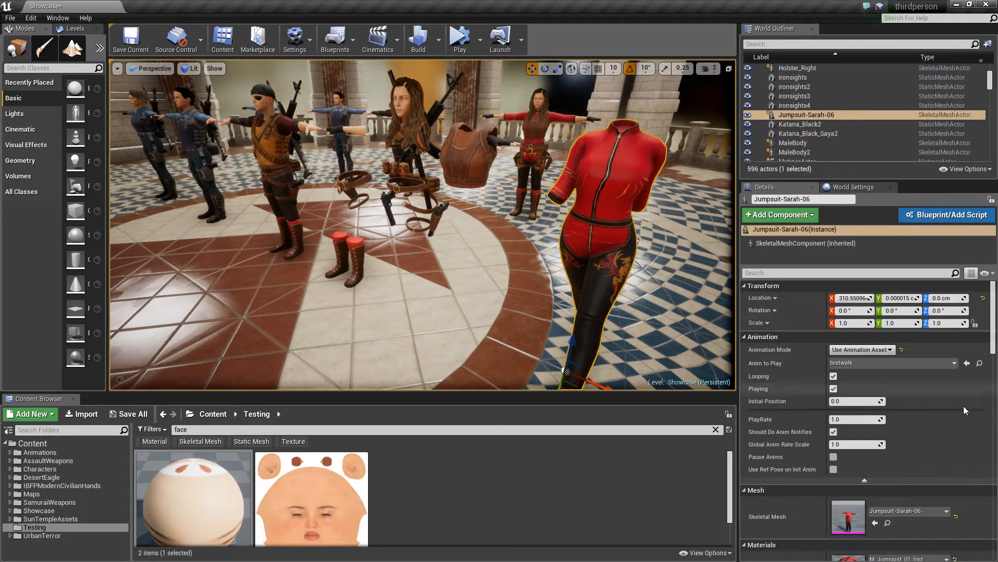
click(922, 363)
click(921, 363)
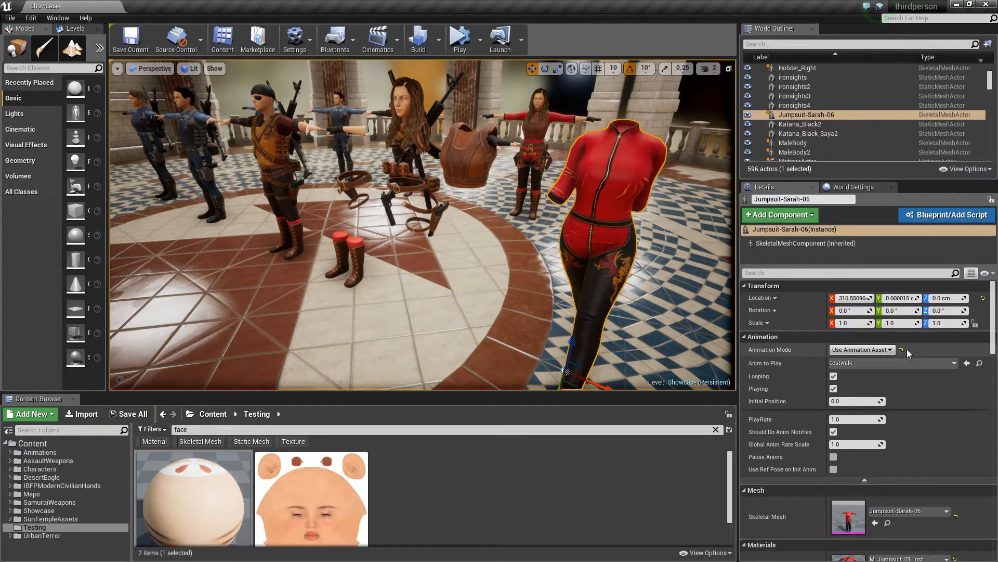
click(890, 349)
click(875, 358)
click(894, 364)
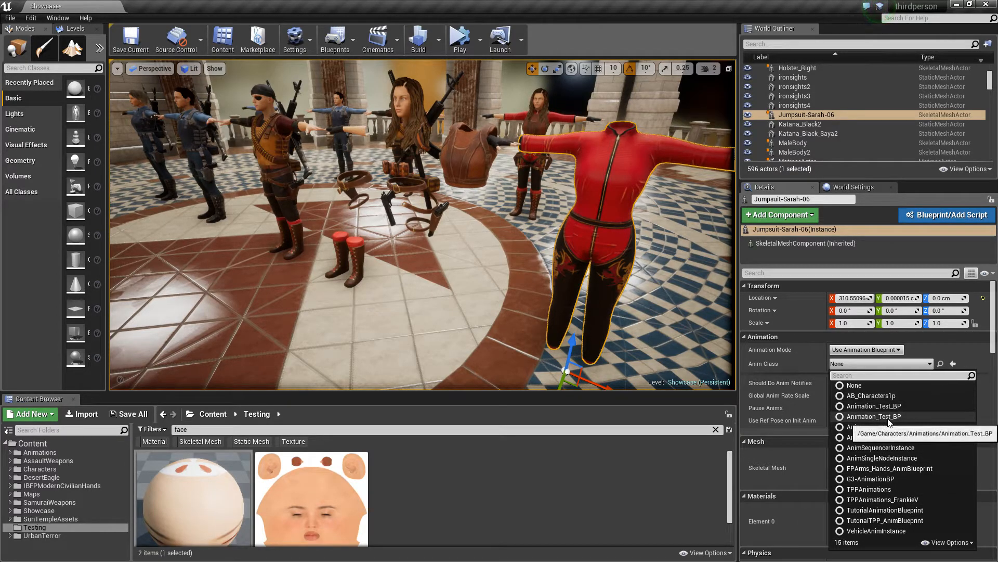
click(874, 406)
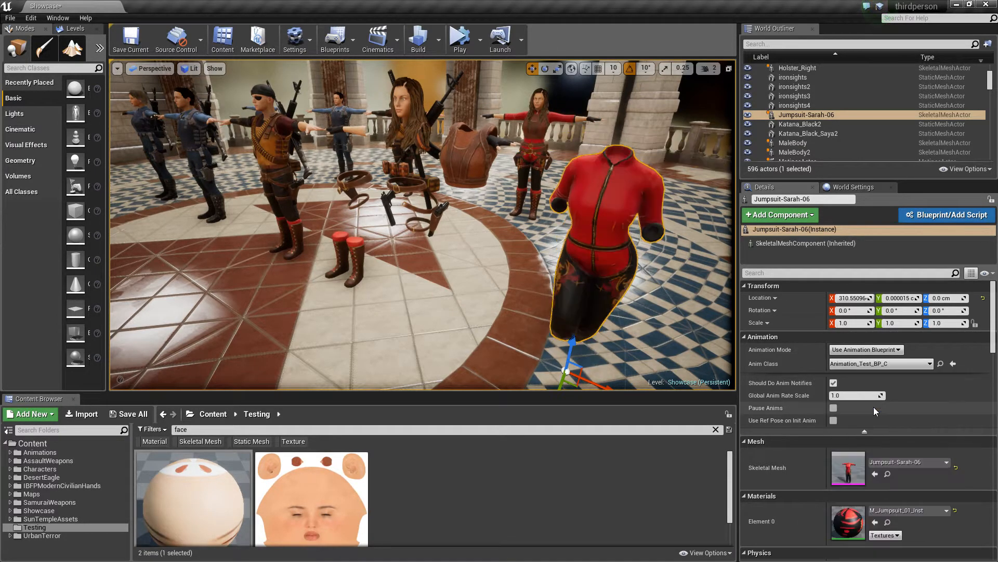
- Run the simulation despite the unresolved blueprint error and compare the jumpsuit's motion with the BP_Sarah character behind it
click(460, 39)
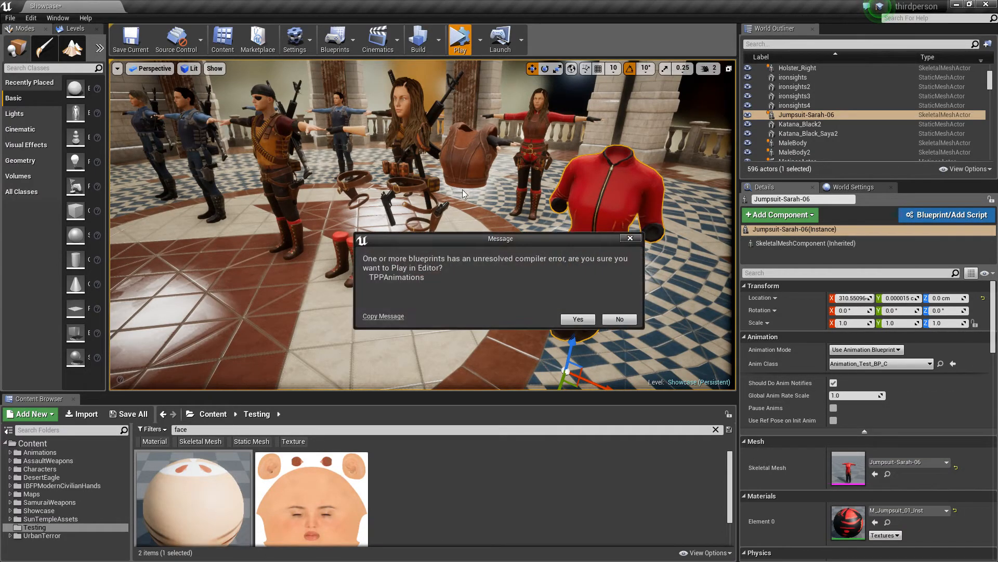
click(576, 320)
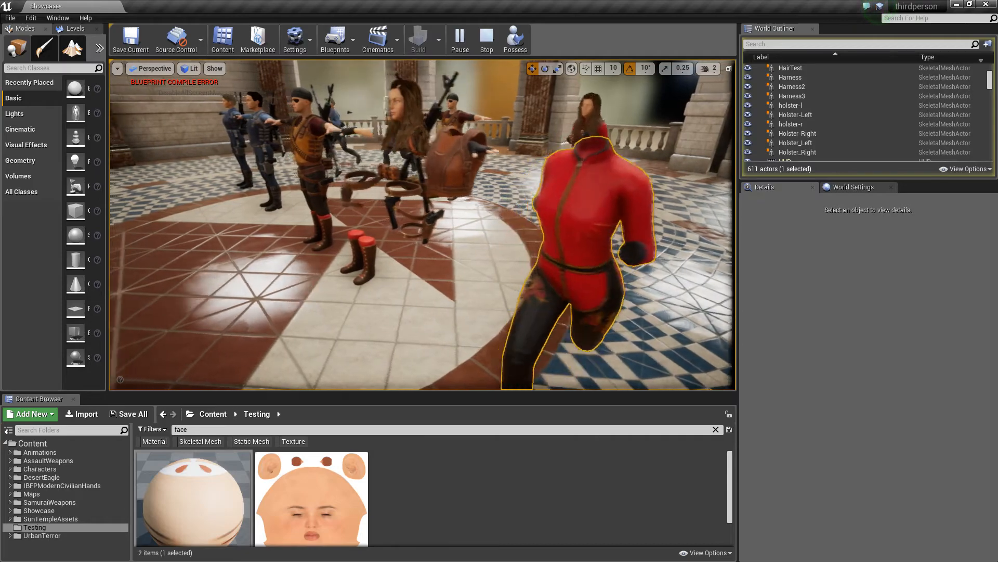
right_drag(509, 275, 549, 252)
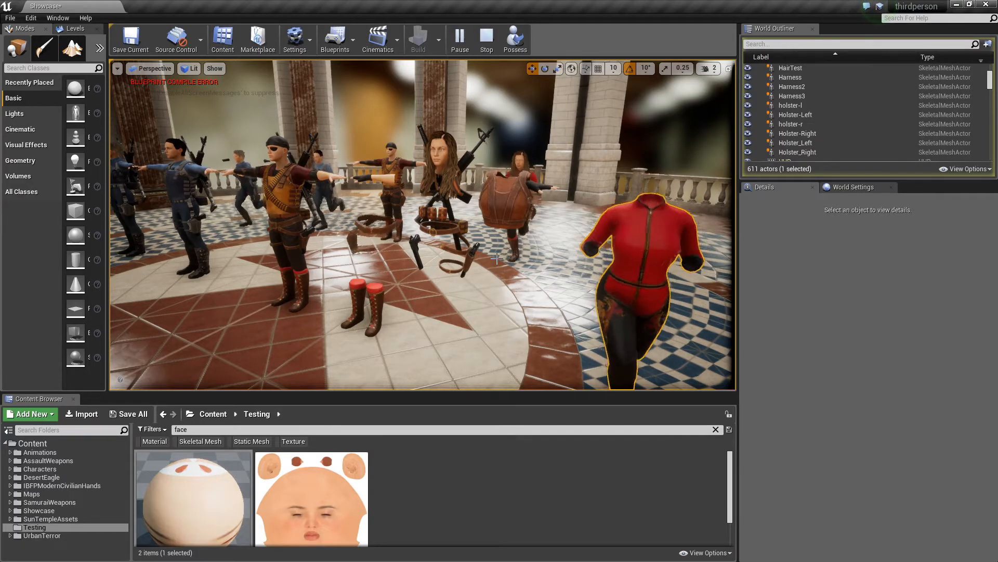
mouse_move(405, 210)
right_down()
mouse_move(361, 204)
mouse_move(399, 194)
mouse_move(408, 205)
right_up()
key(w)
key(w)
- During the simulation, try BP_Sarah with Use Animation Asset and the What_I_Think sequence, and stop the simulation
click(455, 237)
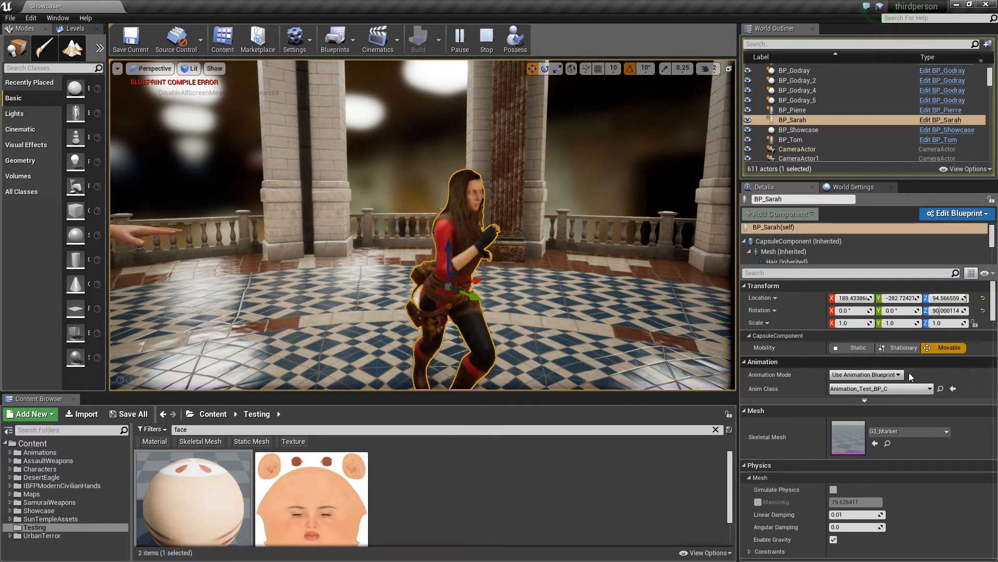
click(868, 374)
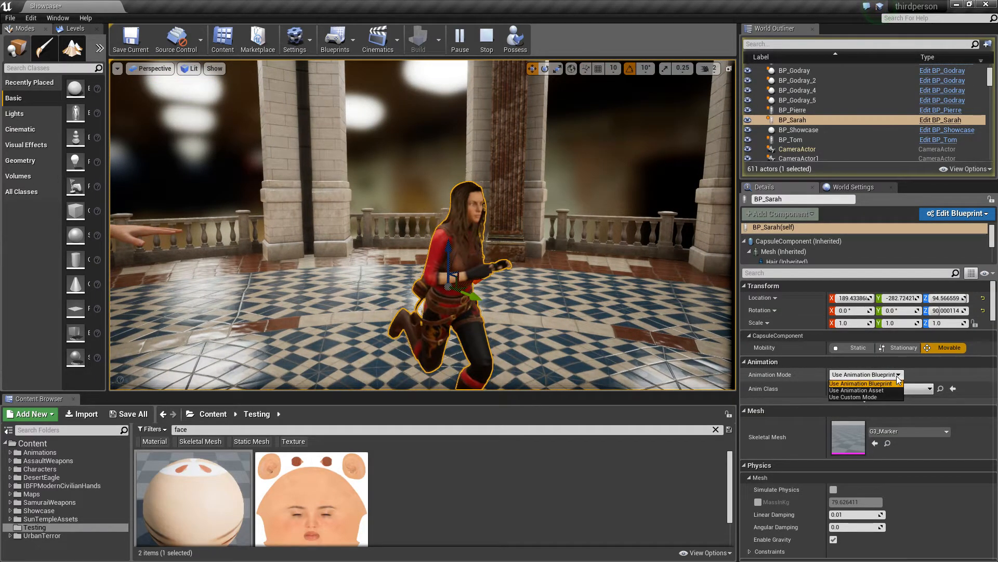
click(878, 391)
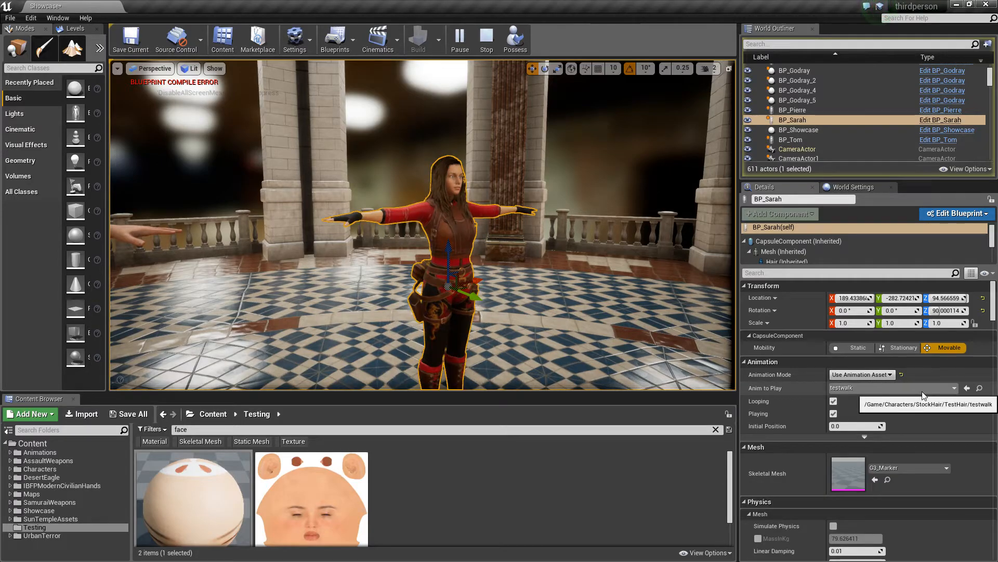
click(923, 391)
click(859, 229)
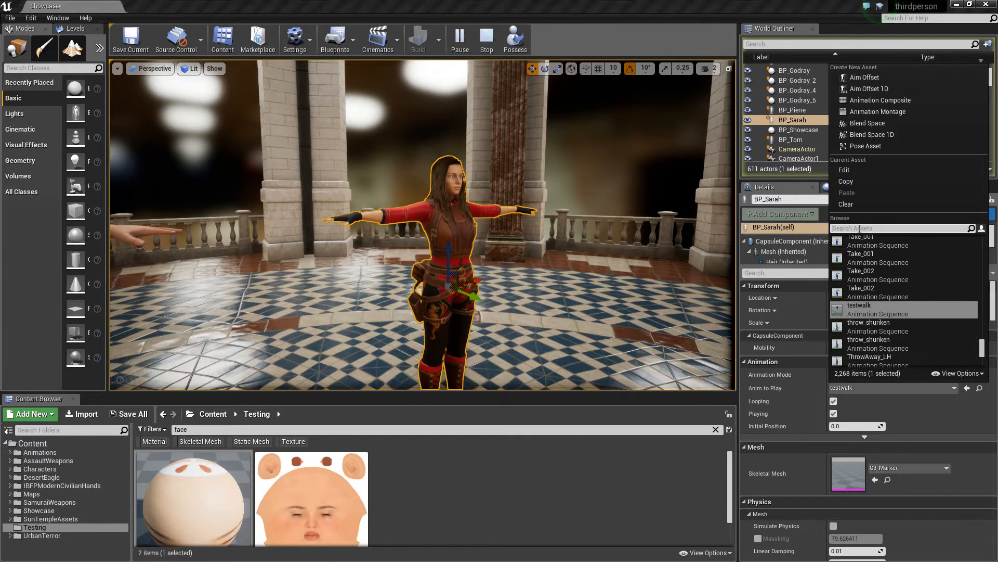
text(test)
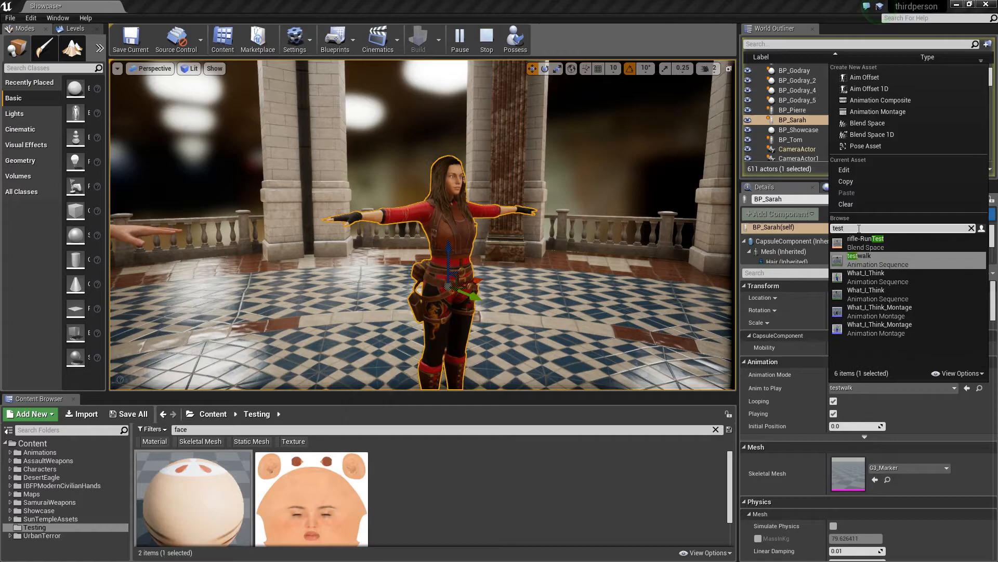
click(875, 273)
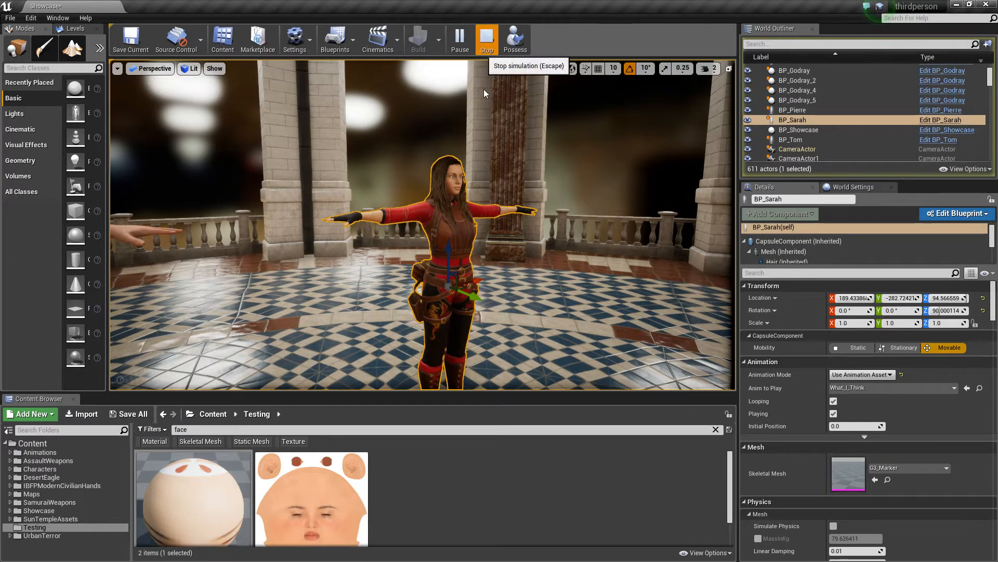
click(486, 41)
- Outside the simulation, set BP_Sarah's animation mode to Use Animation Asset and assign the What_I_Think animation
click(898, 375)
click(873, 390)
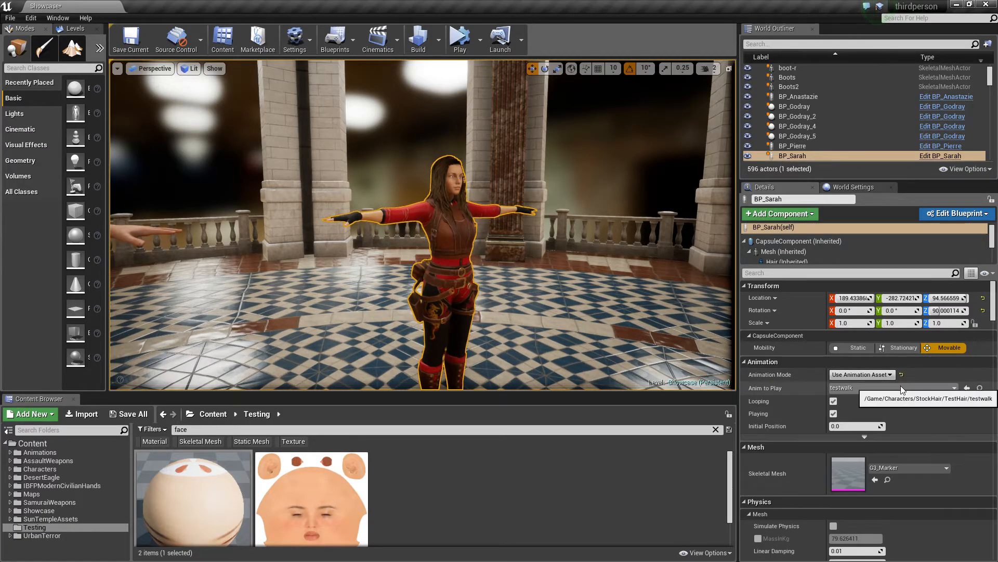
click(901, 386)
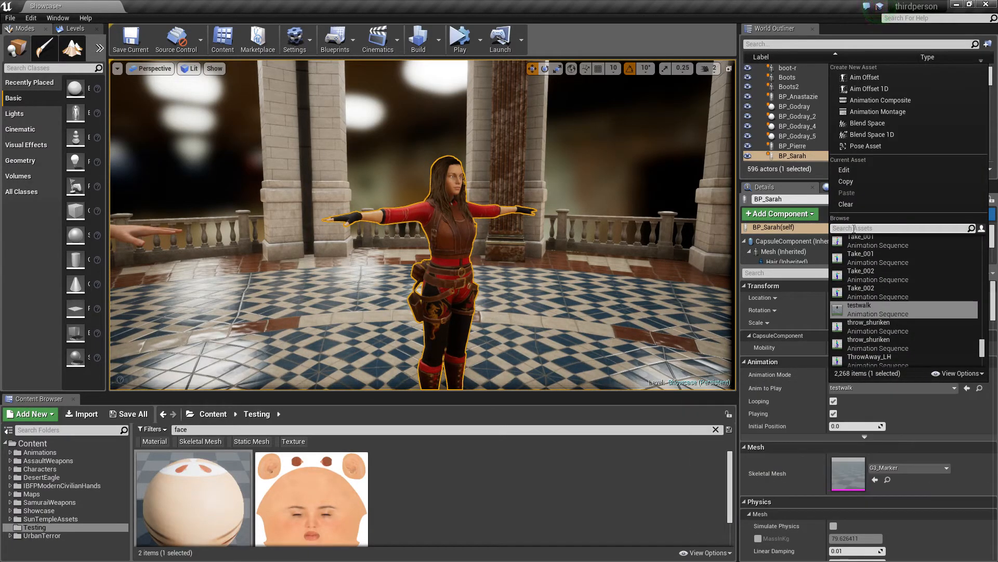
text(test)
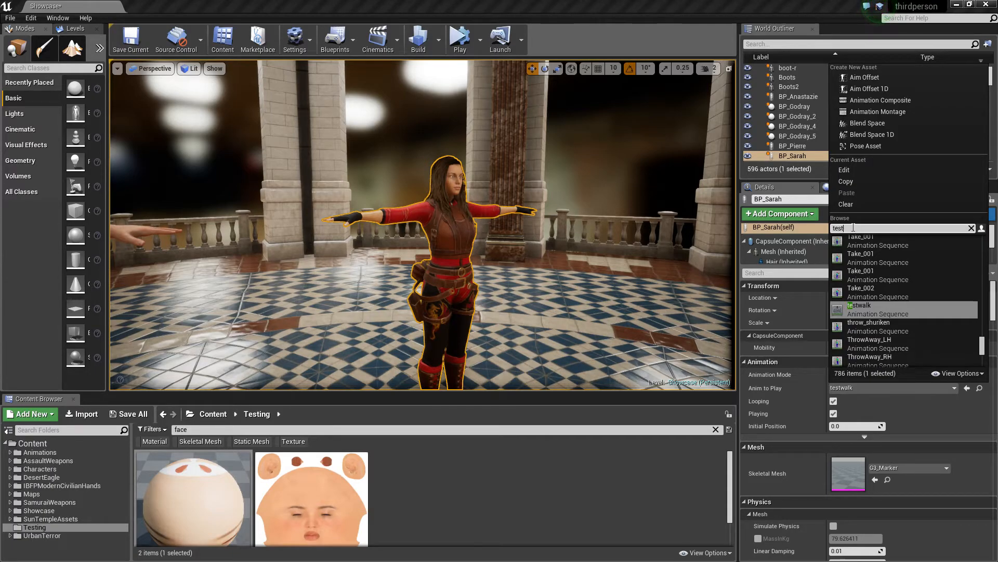
click(881, 279)
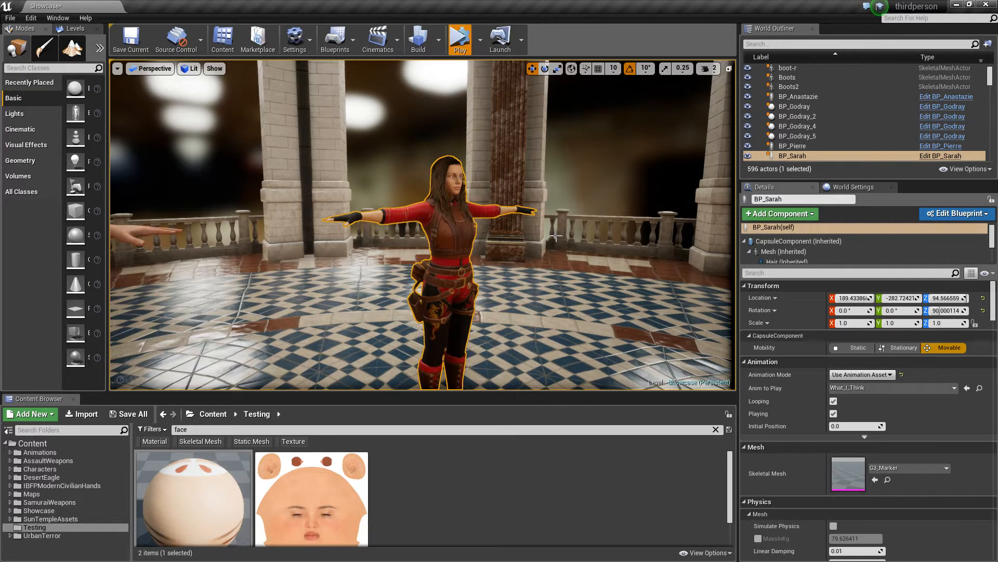
- Simulate the level and examine BP_Sarah's face and hair up close while the assigned animation plays
right_drag(523, 238, 499, 221)
key(w)
key(a)
key(w)
key(d)
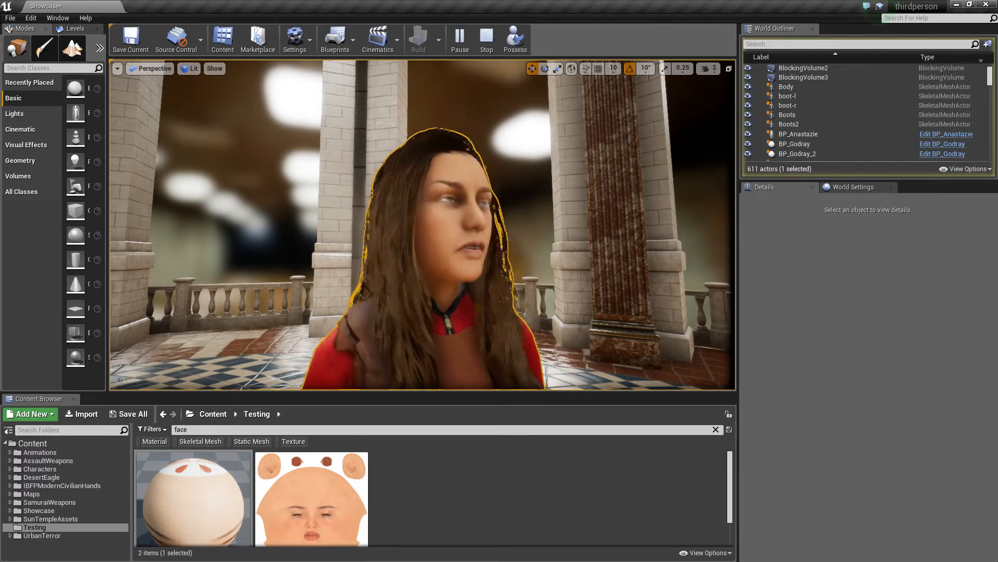
- Examine the eye-patched male character's outfit and weapons among the other characters, and select its MaleBody mesh
right_drag(499, 221, 338, 244)
key(s)
key(d)
key(s)
key(a)
key(d)
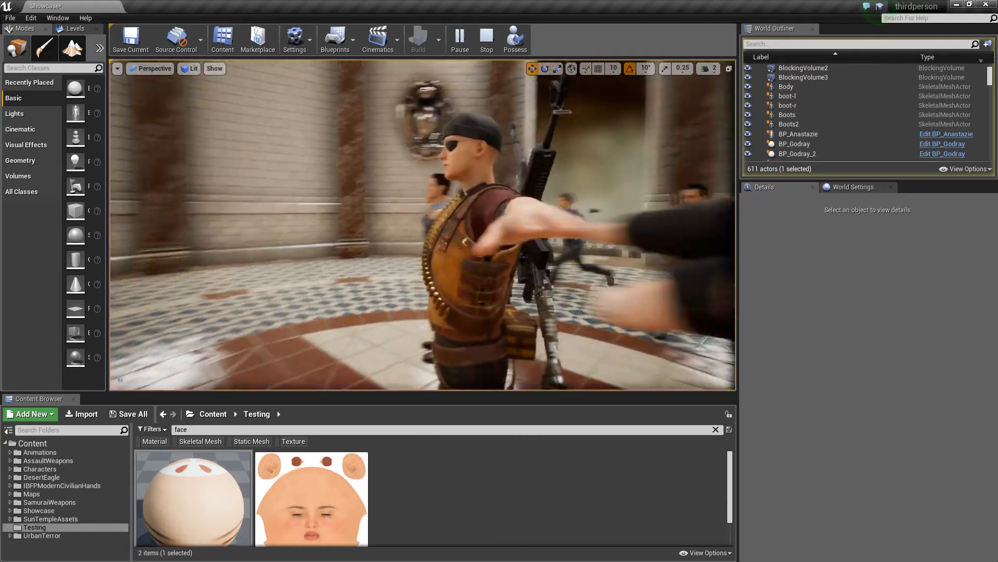
right_drag(521, 249, 654, 249)
key(a)
key(s)
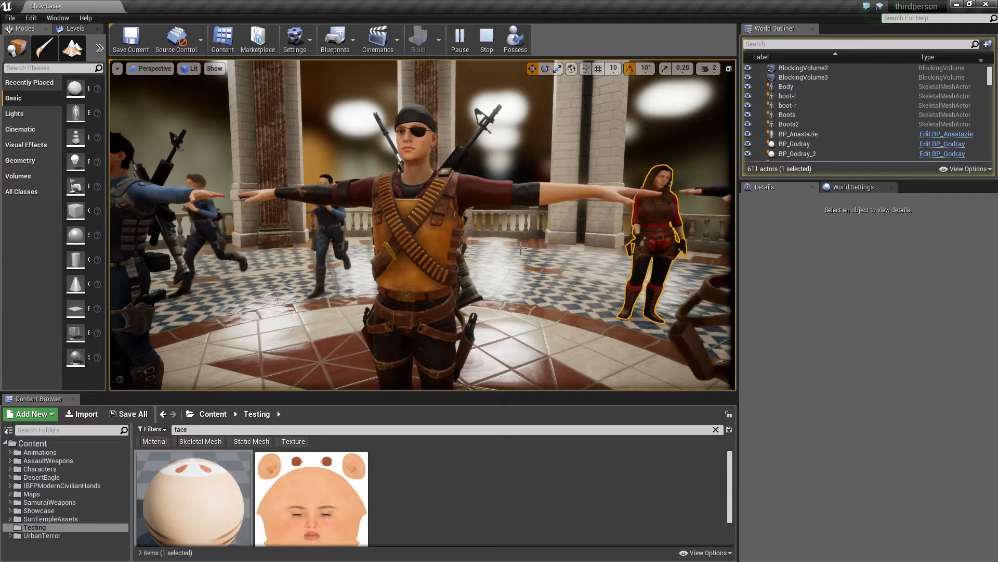
right_drag(422, 229, 387, 229)
key(w)
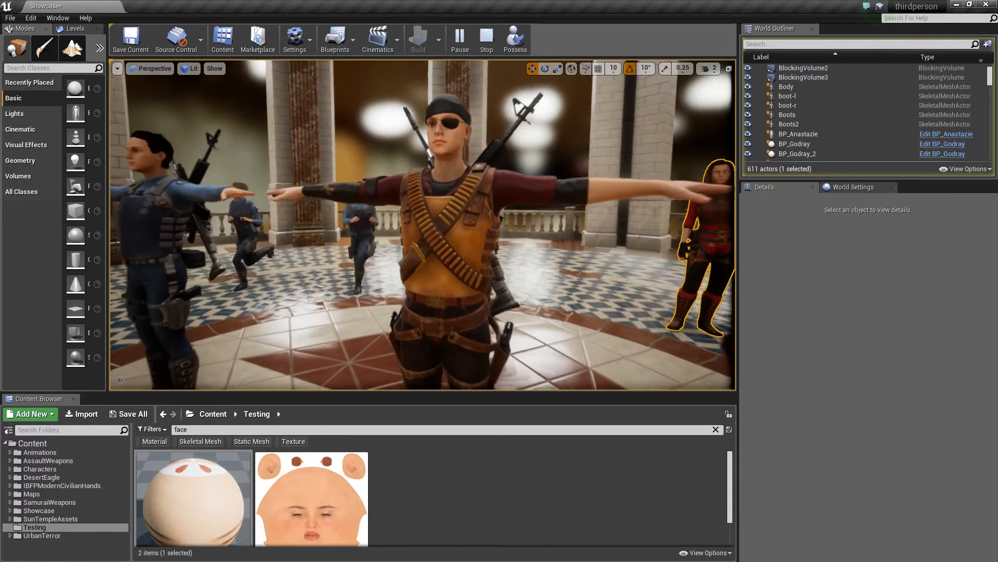
click(521, 242)
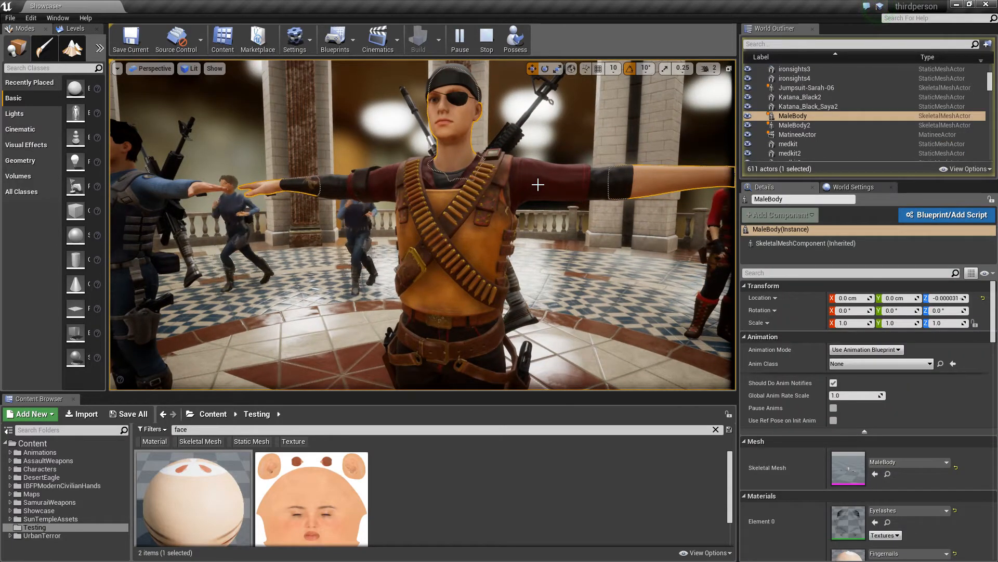
- Examine the animated red jumpsuit up close and compare it with the separate clothing and gear meshes around it
right_drag(500, 191, 671, 200)
key(w)
key(s)
key(w)
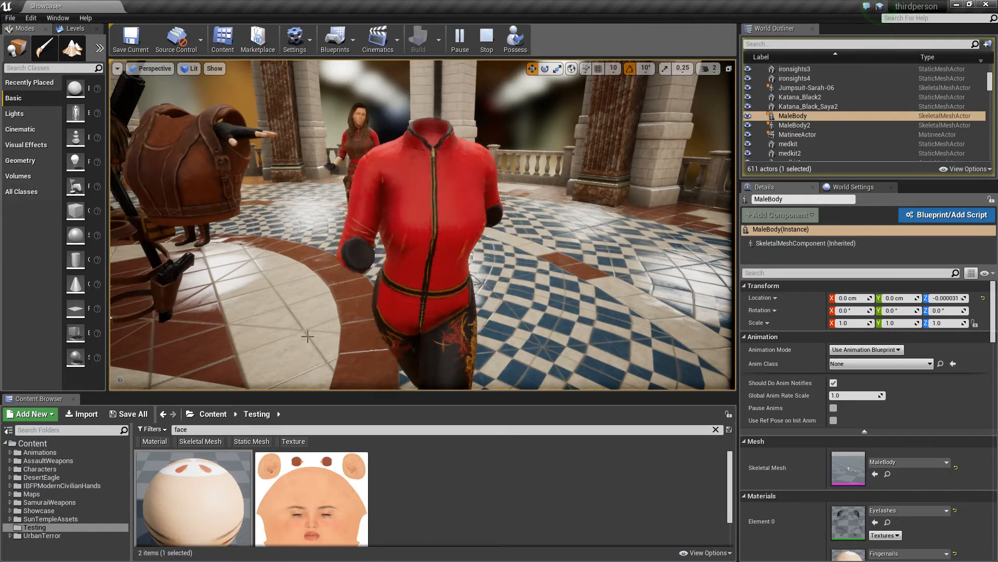
key(s)
right_drag(416, 237, 384, 257)
key(w)
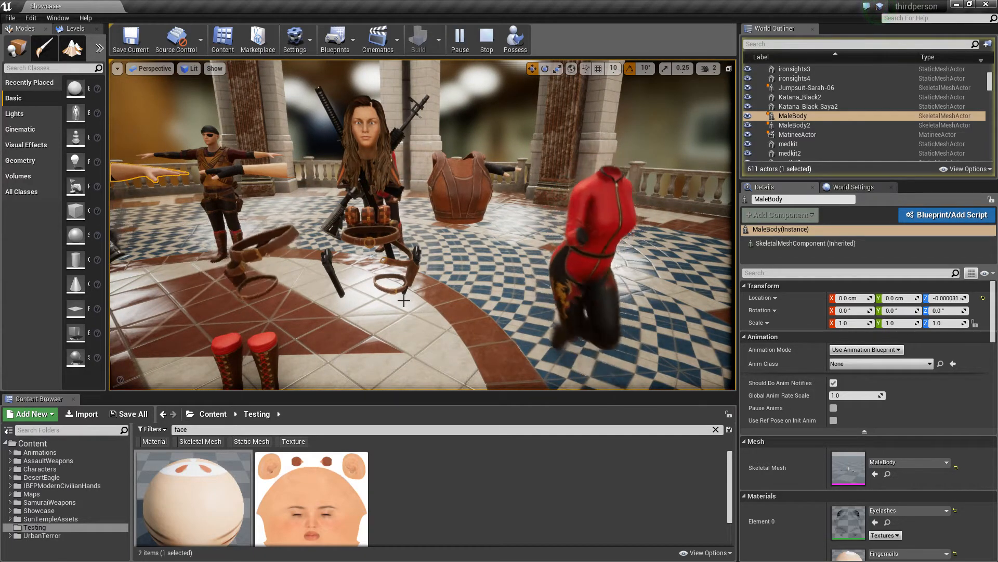
- Select the Sarah-Body mesh and examine its head and arms among the unassembled hair, harness and weapon pieces
key(s)
right_drag(393, 174, 389, 178)
key(w)
right_drag(402, 218, 402, 221)
click(451, 275)
key(s)
right_drag(470, 283, 496, 293)
key(a)
key(w)
key(s)
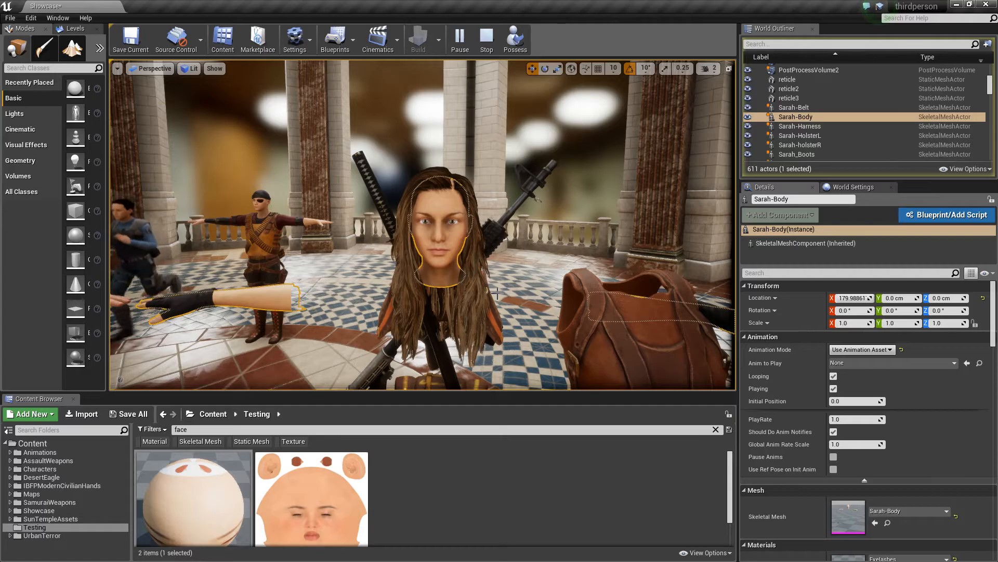
- Survey the whole character line-up from a distance, and compare the T-posed characters with the animated BP_Sarah
key(s)
mouse_move(499, 199)
right_down()
mouse_move(478, 199)
mouse_move(539, 191)
mouse_move(460, 196)
mouse_move(515, 198)
mouse_move(499, 201)
right_up()
key(w)
key(s)
key(a)
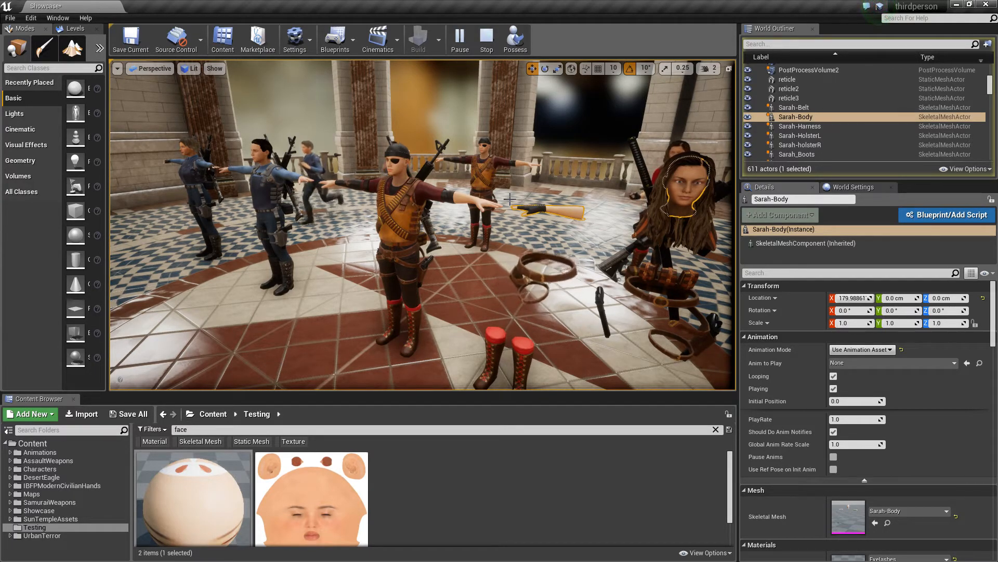
key(w)
right_drag(453, 176, 349, 298)
key(a)
key(w)
key(d)
key(w)
key(w)
key(d)
key(s)
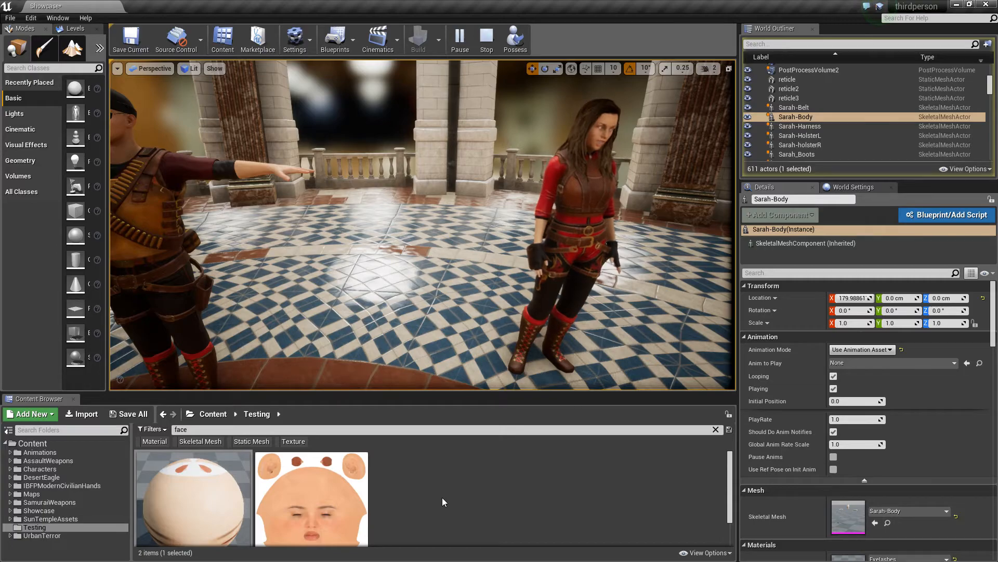
- Clear the "face" search filter in the Testing folder and look through its skin, hair and clothing materials
scroll(442, 497, down, 1)
scroll(421, 497, up, 1)
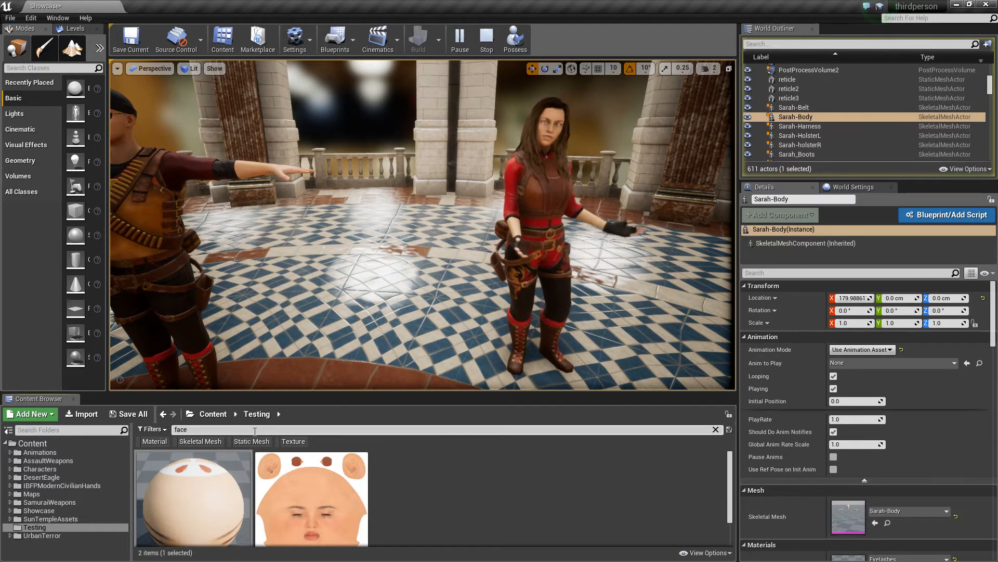
key(BackSpace)
key(BackSpace)
key(BackSpace)
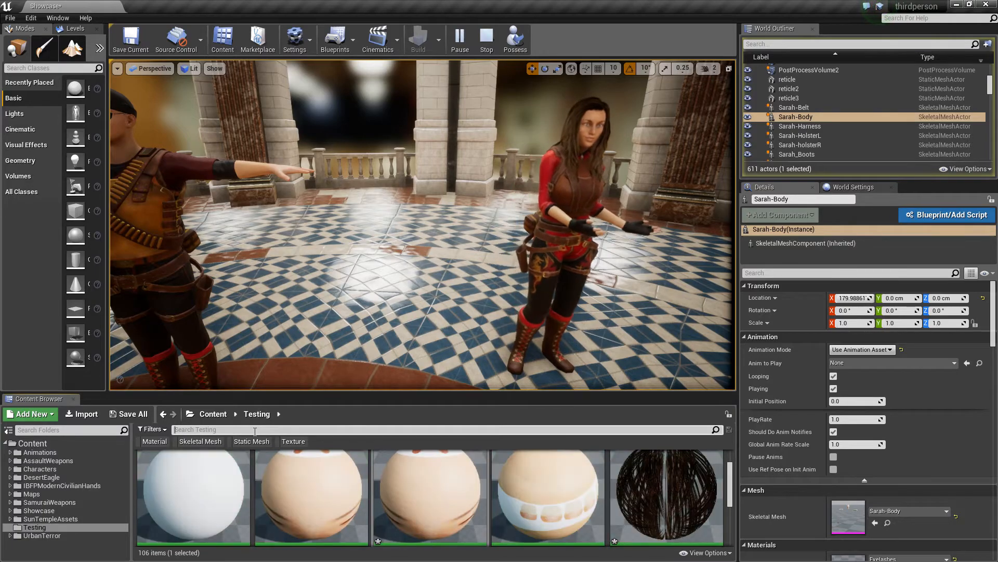
scroll(507, 527, up, 5)
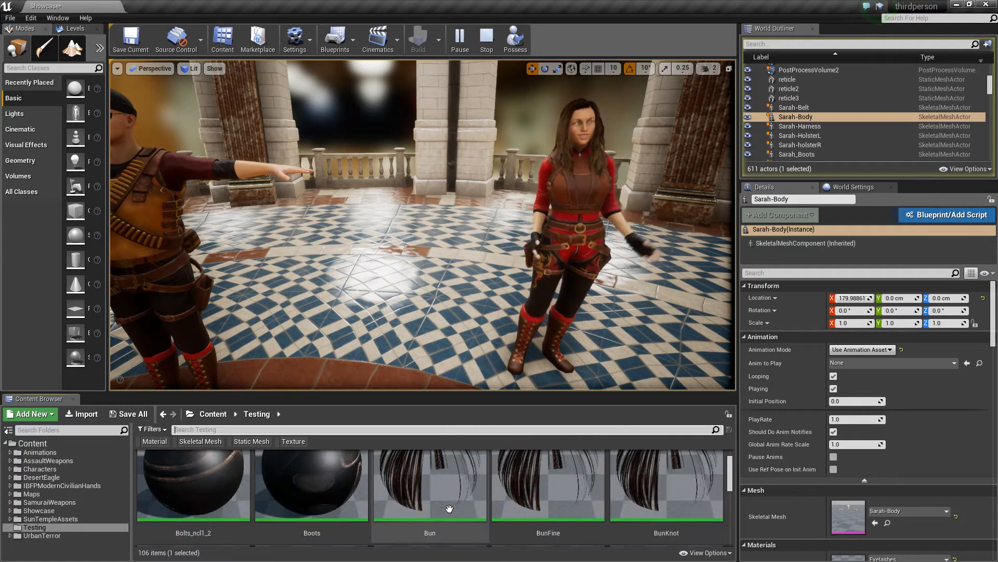
scroll(442, 509, up, 5)
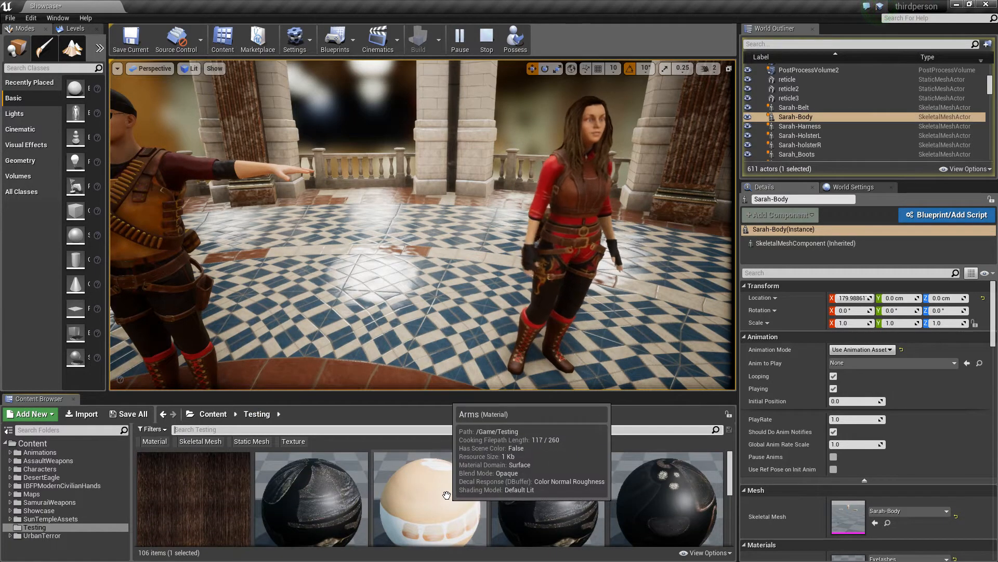
scroll(449, 467, down, 5)
scroll(449, 466, down, 5)
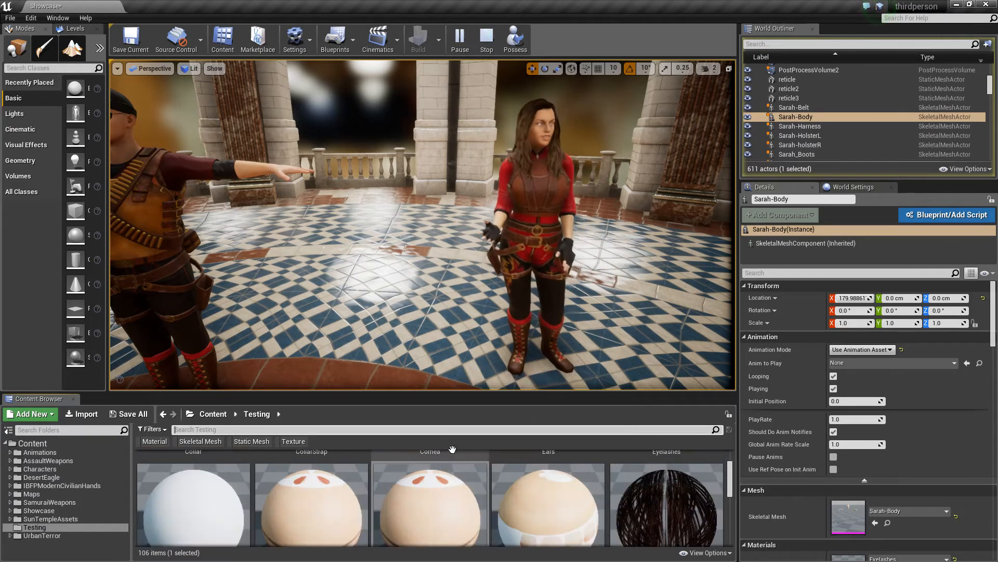
scroll(498, 468, down, 5)
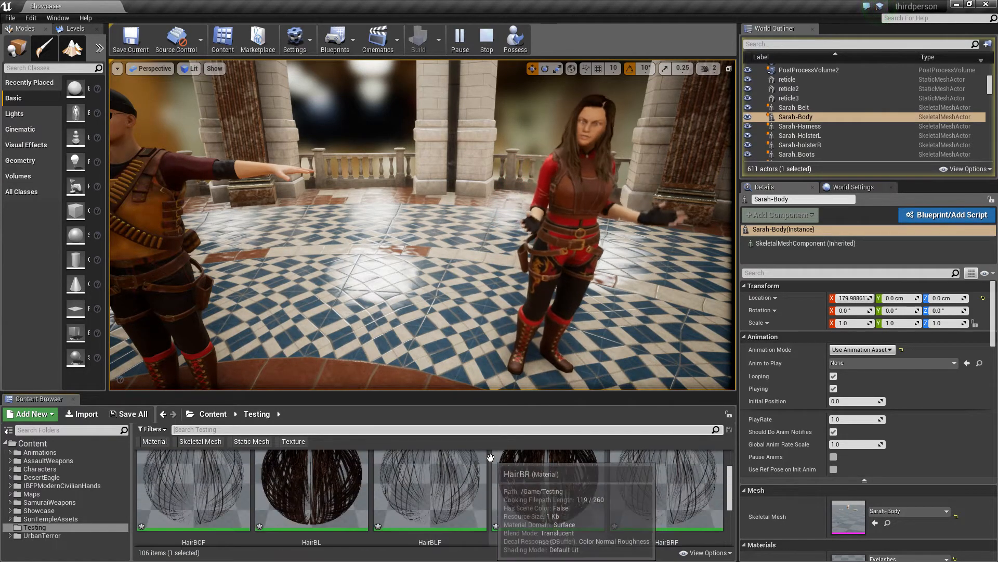
scroll(487, 460, down, 2)
- Select the HairTest hair mesh and move it along X to about 89.8 cm
right_drag(229, 211, 125, 212)
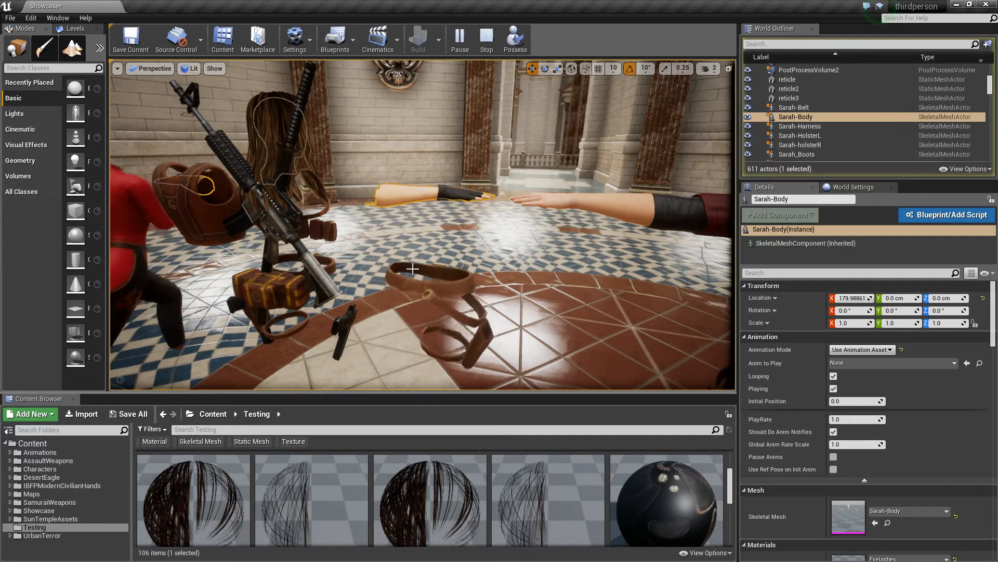
click(279, 121)
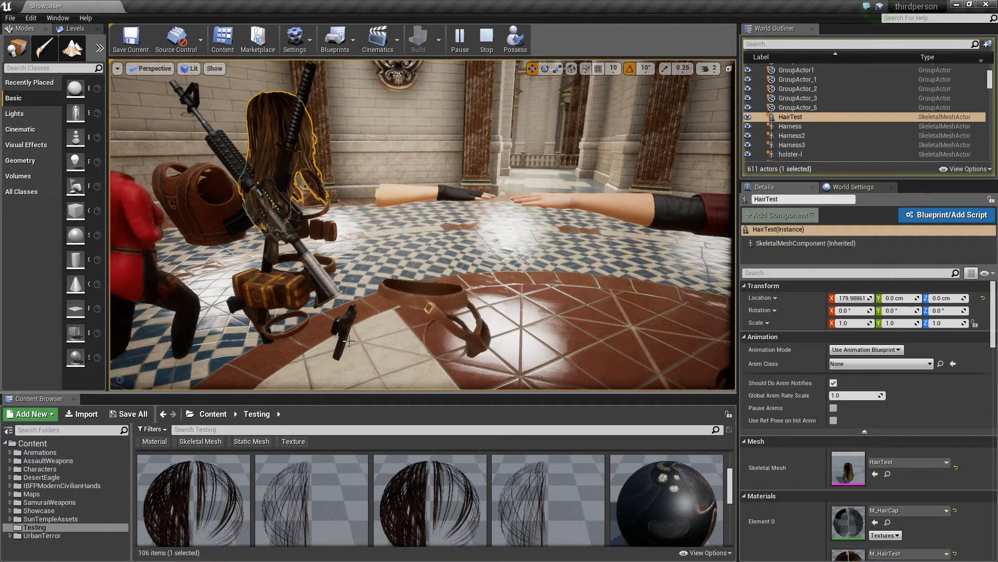
key(f)
drag(320, 293, 441, 374)
right_drag(442, 374, 547, 372)
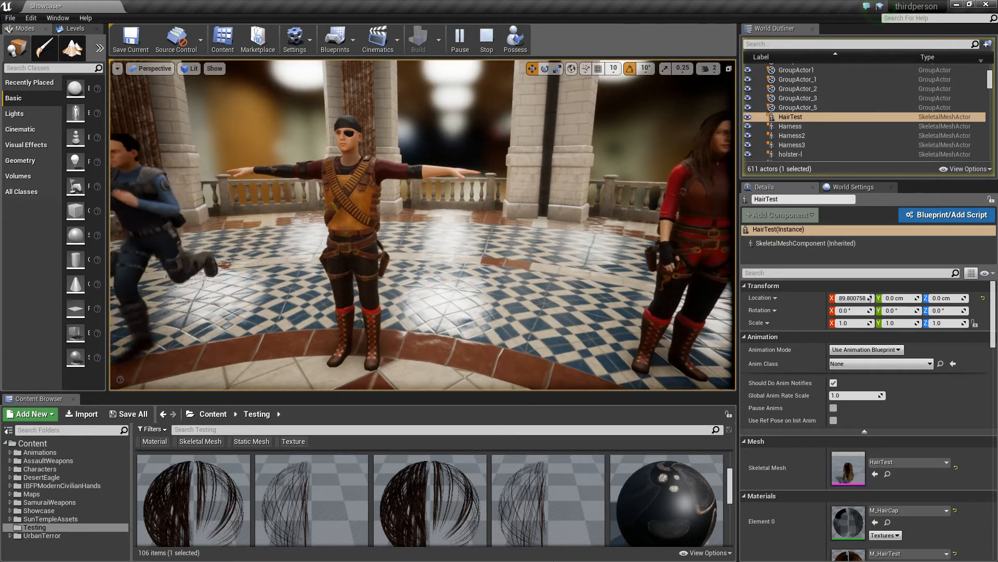
- Enlarge the asset browsing area and look through the Testing folder's materials and textures for the testing skeletal mesh
scroll(347, 447, down, 2)
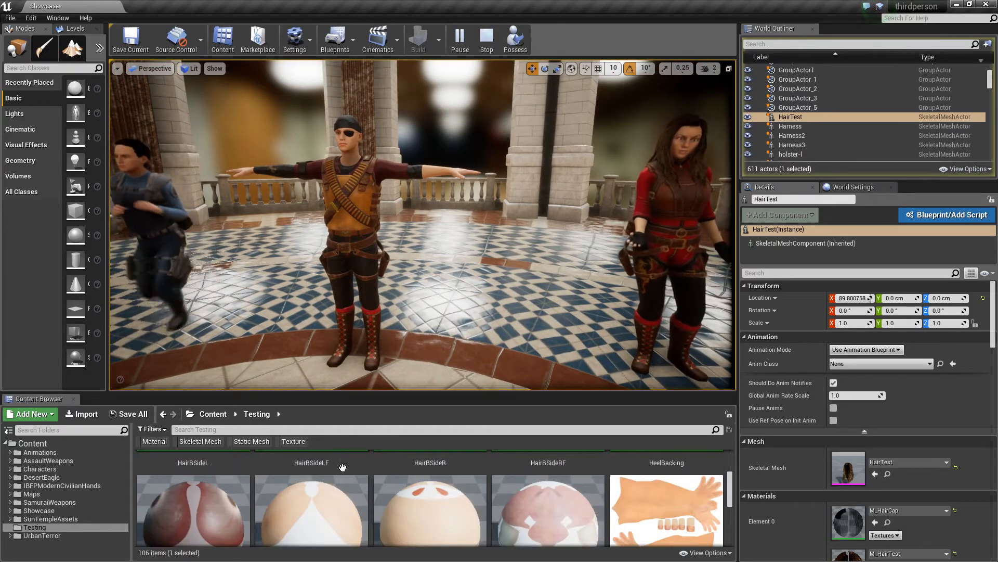
scroll(378, 491, up, 1)
scroll(378, 491, down, 2)
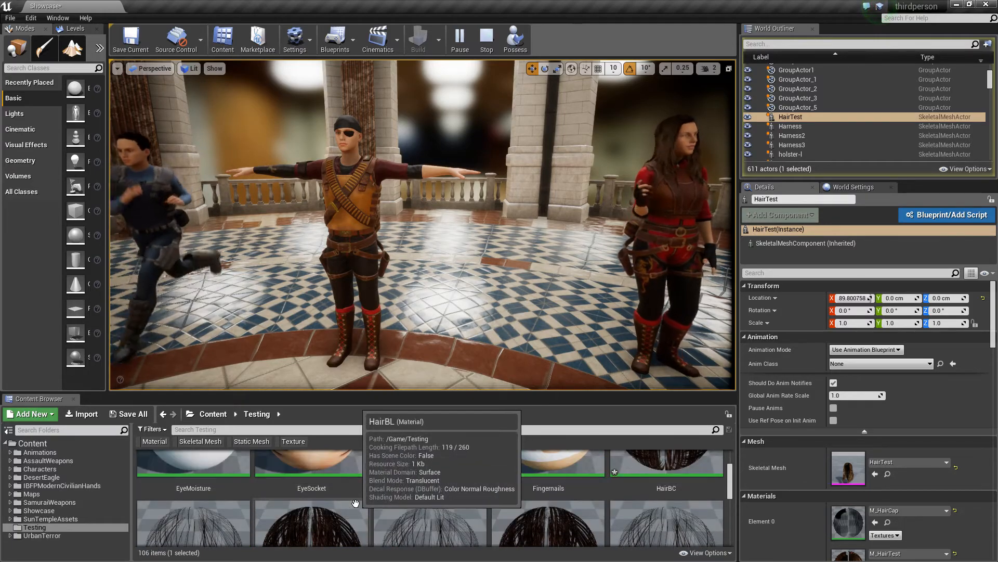
scroll(396, 515, up, 3)
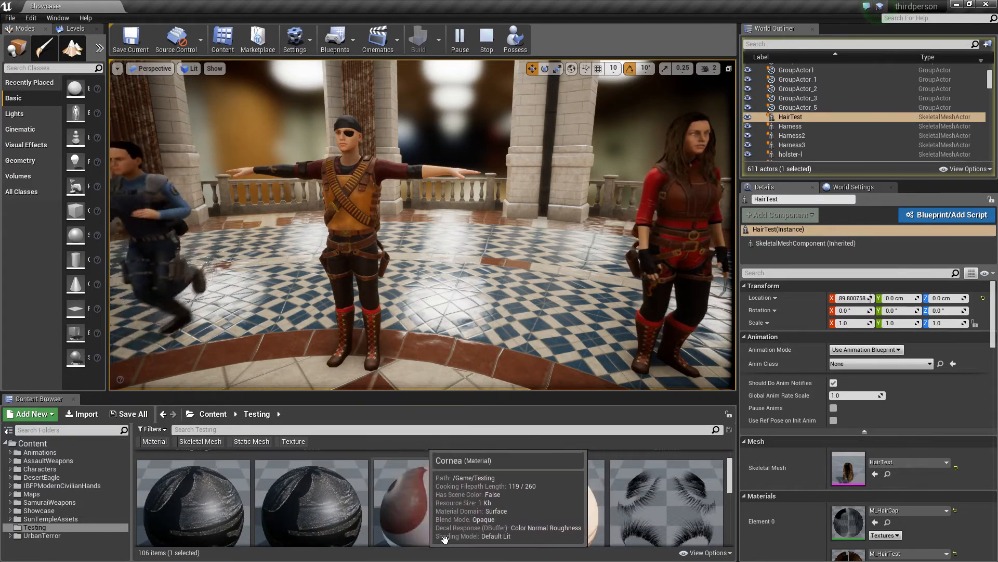
scroll(482, 541, down, 2)
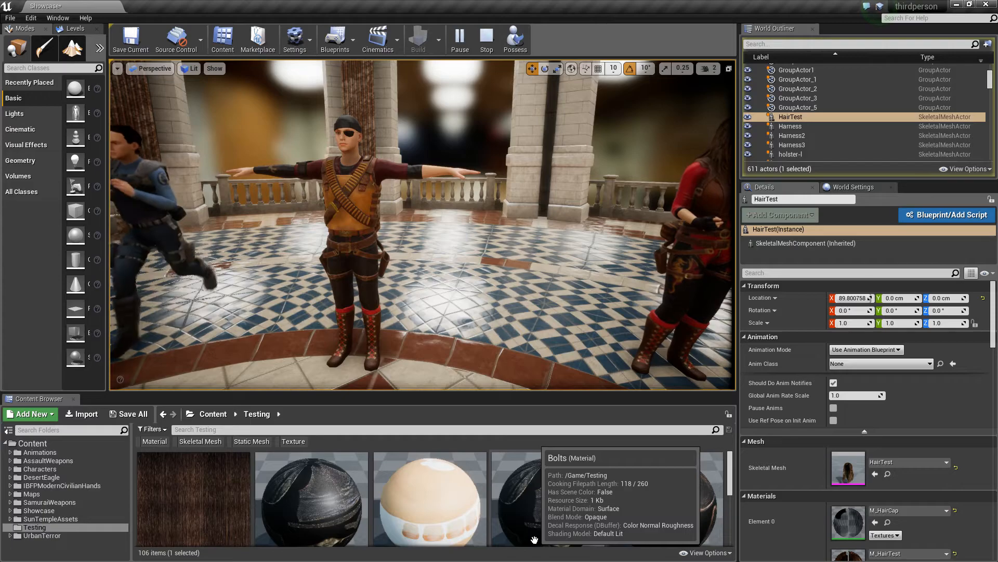
scroll(566, 478, up, 2)
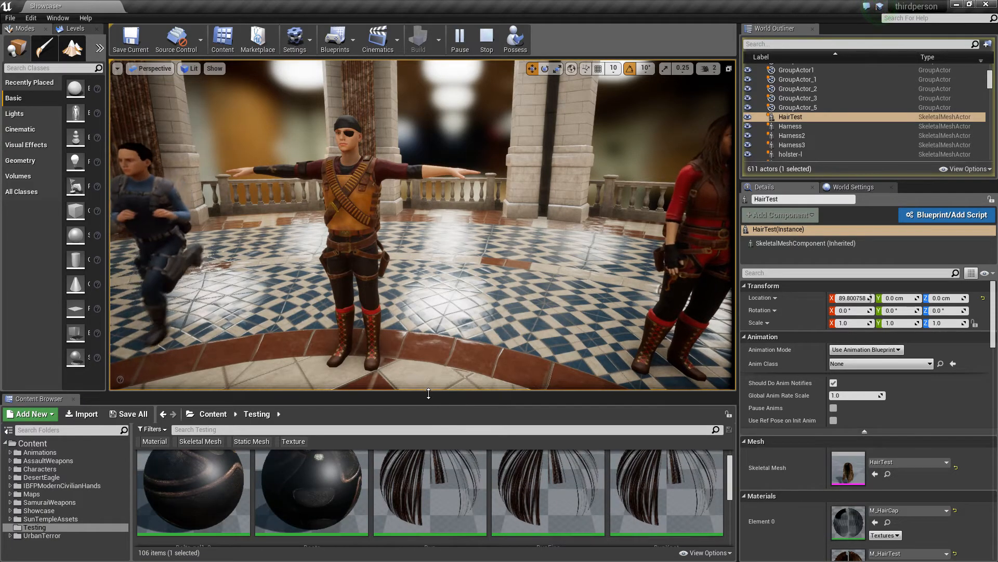
drag(429, 378, 437, 222)
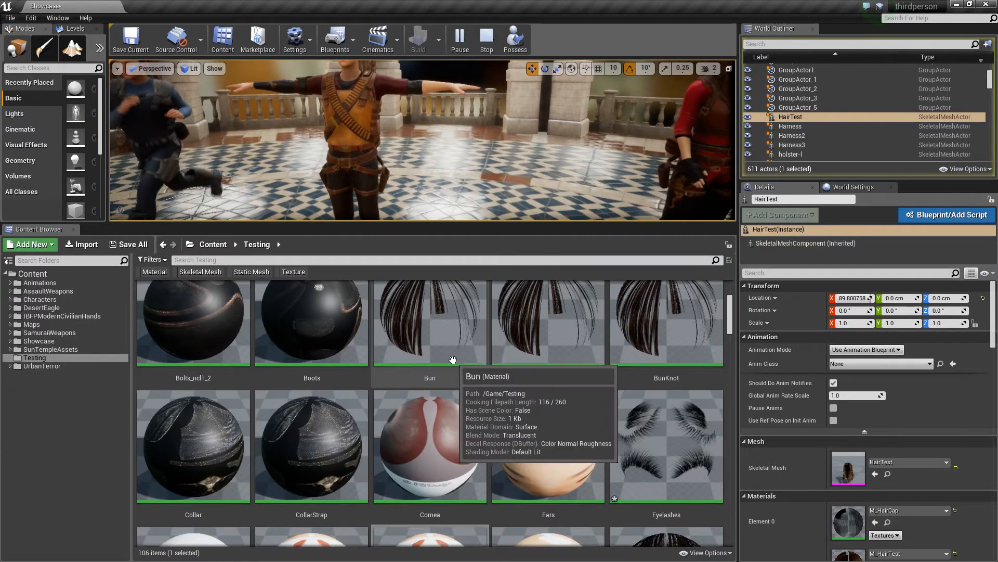
scroll(453, 360, down, 6)
scroll(479, 330, down, 6)
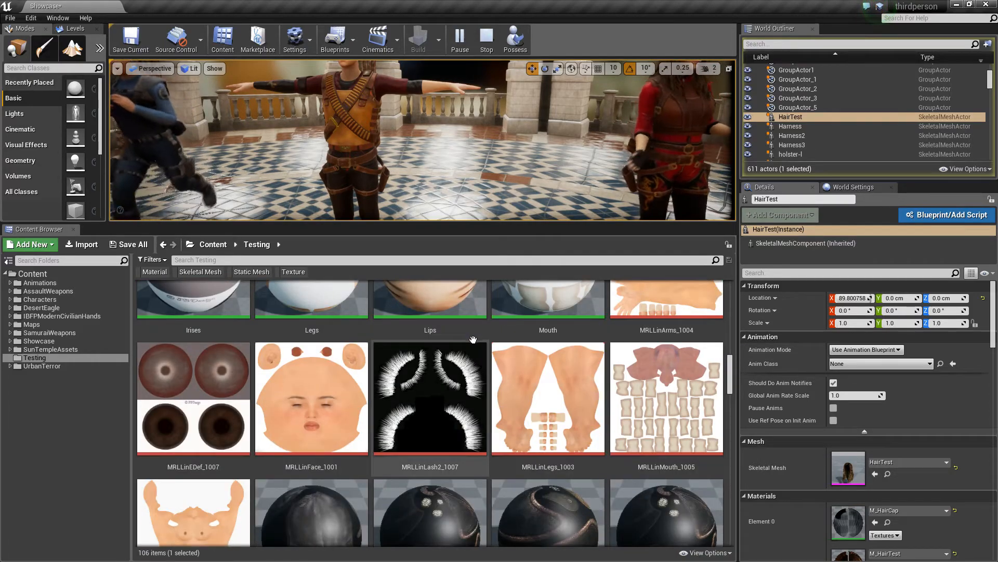
scroll(473, 339, down, 6)
scroll(469, 344, down, 6)
scroll(453, 364, down, 8)
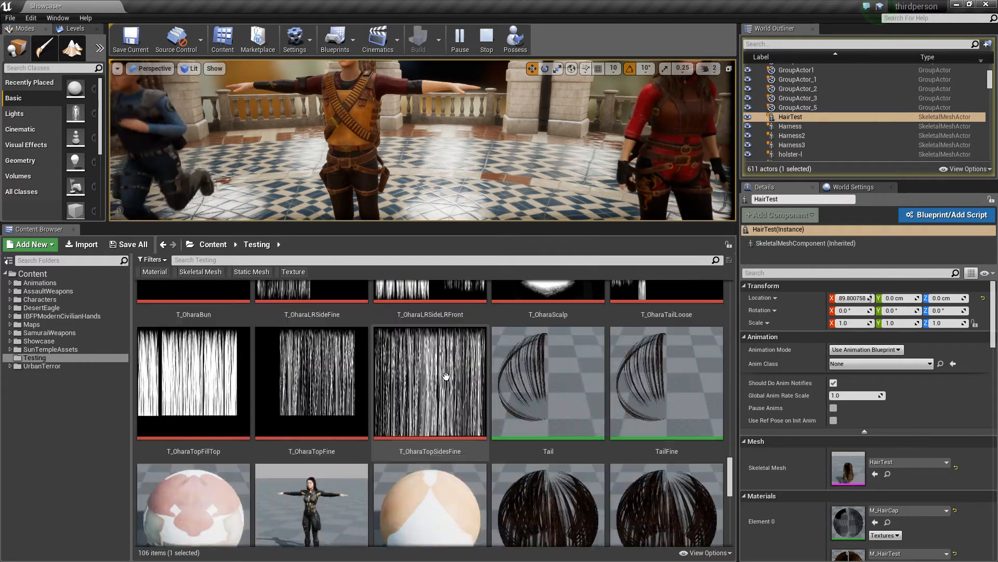
scroll(445, 377, up, 2)
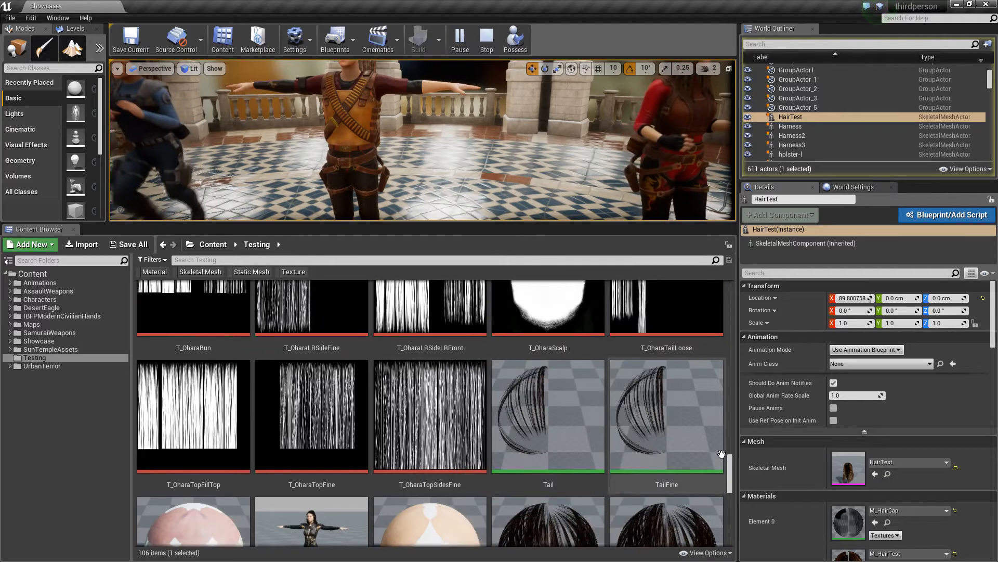
mouse_move(731, 467)
mouse_down()
mouse_move(747, 536)
mouse_move(744, 269)
mouse_move(730, 485)
mouse_up()
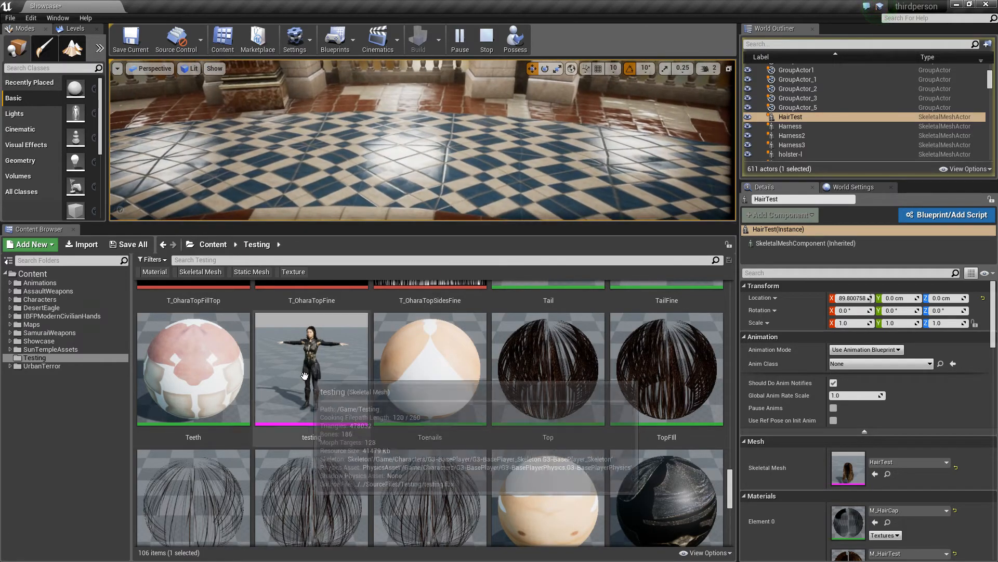
- Place the testing skeletal mesh on the tiled floor, focus the view on it and enlarge the viewport
drag(306, 383, 428, 139)
drag(410, 185, 410, 185)
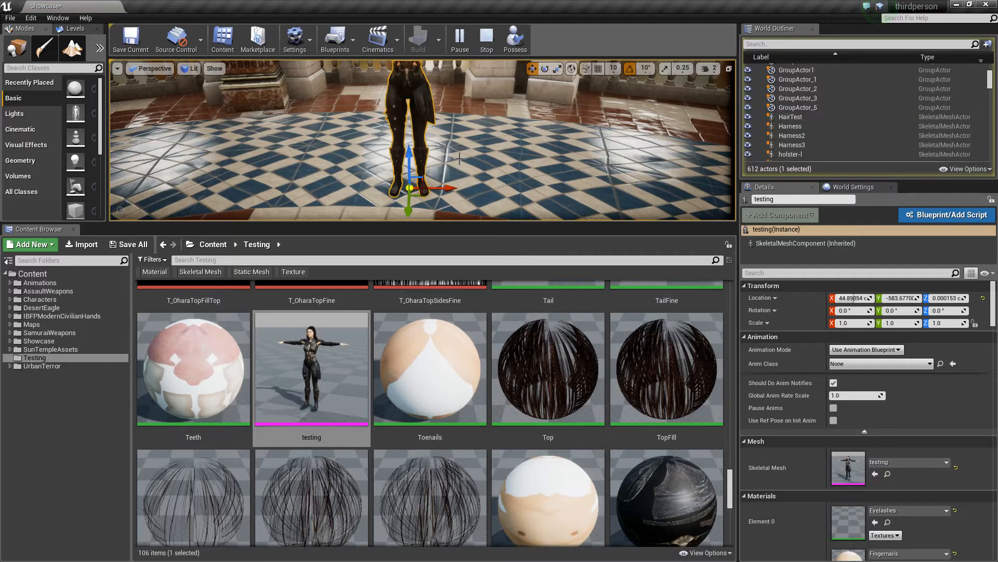
key(f)
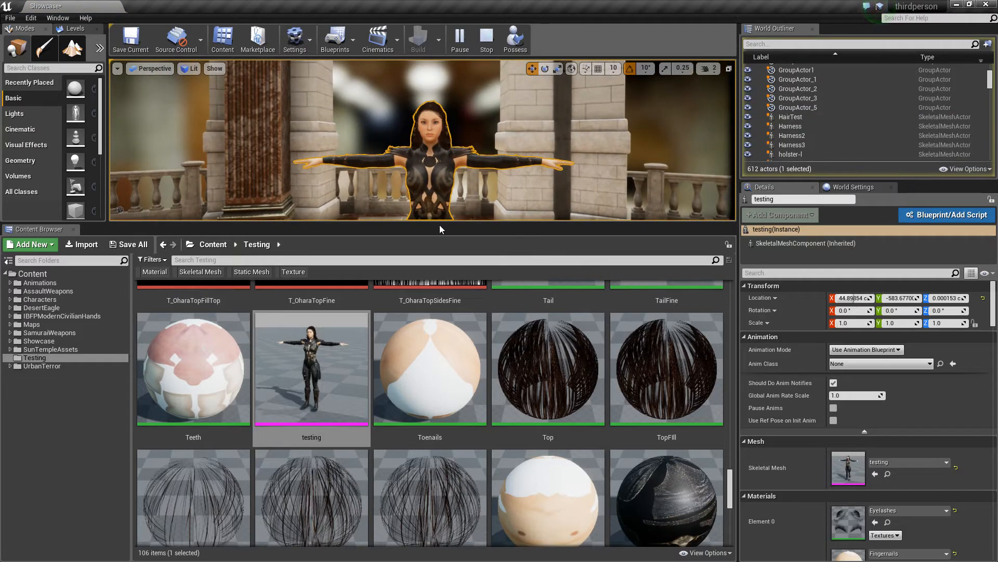
drag(440, 224, 440, 468)
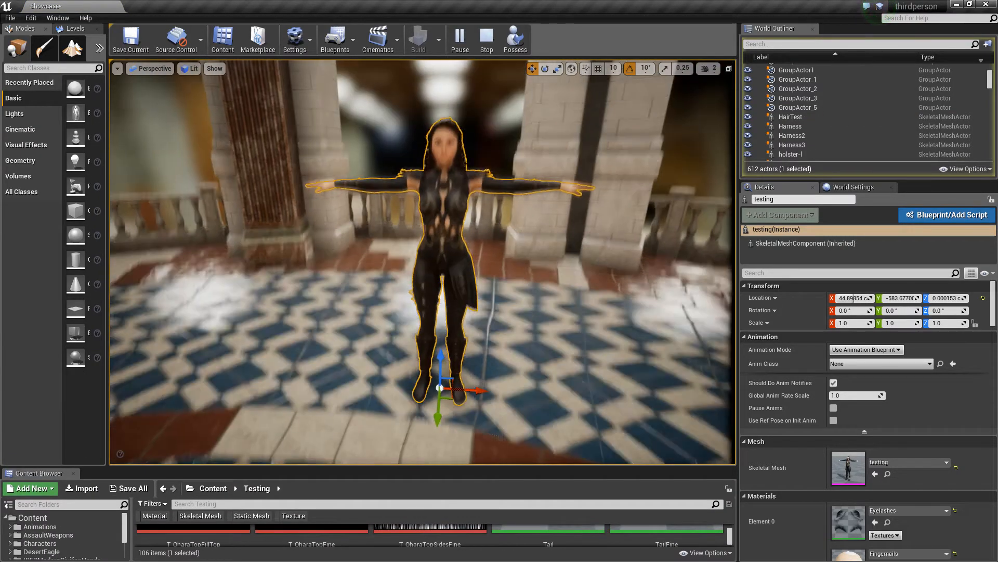
- Examine the testing character's eyes, skin, hair and black outfit from close up and from the front
key(w)
right_drag(475, 382, 472, 358)
key(d)
right_drag(472, 256, 459, 254)
mouse_move(397, 353)
right_down()
mouse_move(393, 325)
mouse_move(395, 346)
right_up()
key(w)
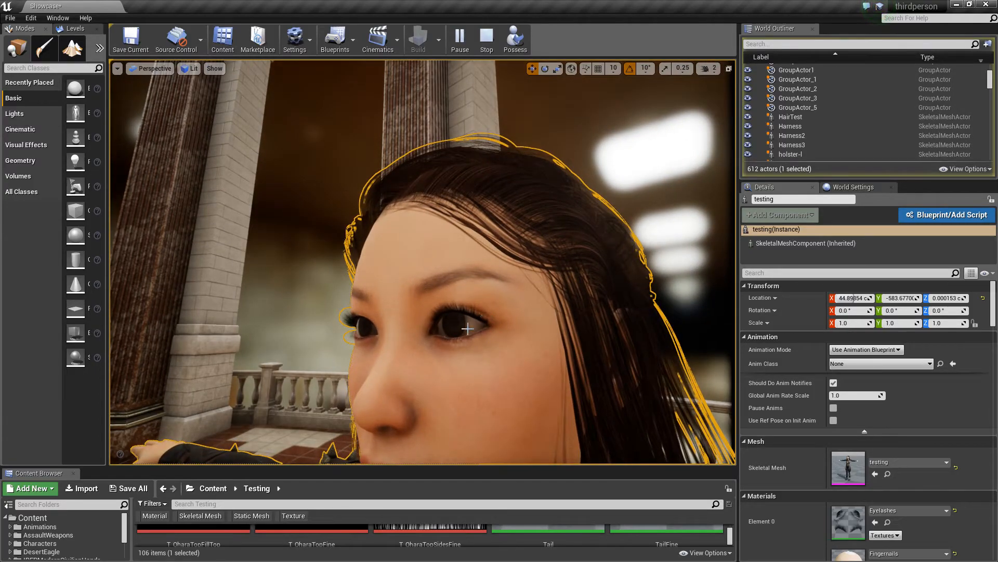
key(a)
right_drag(434, 380, 520, 376)
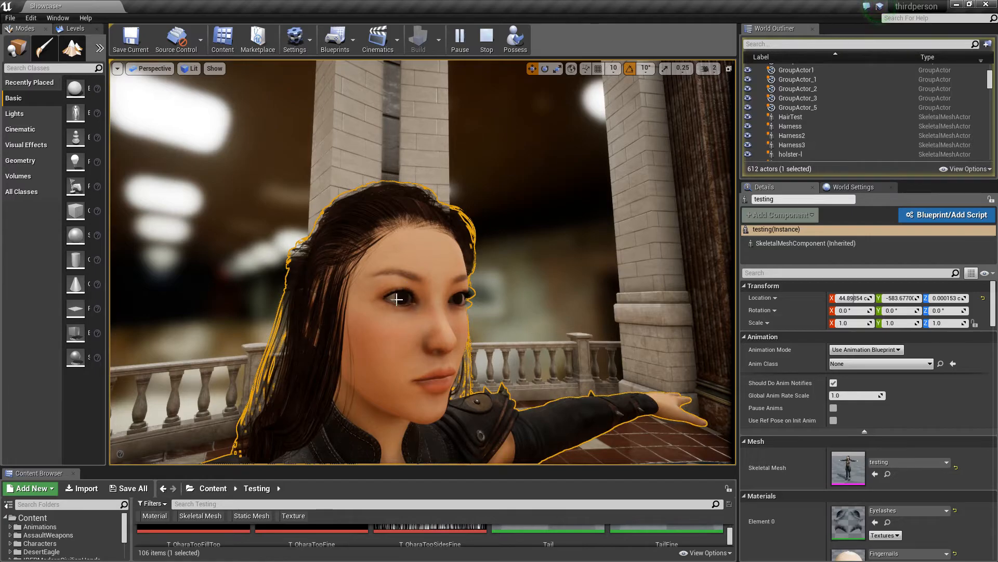
key(s)
right_drag(422, 262, 386, 240)
key(d)
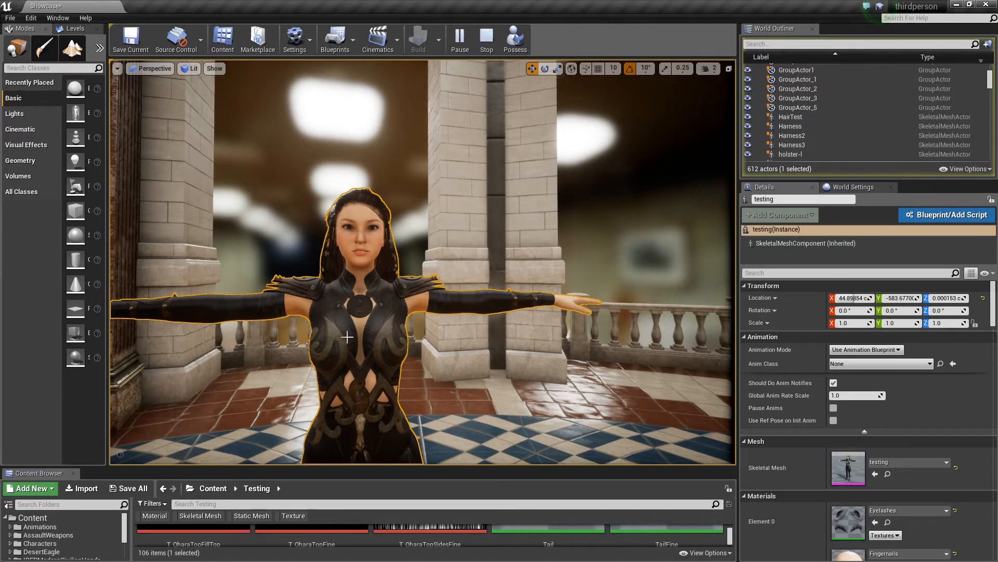
- View the whole testing character from the front and stop the simulation
key(s)
right_drag(370, 352, 364, 373)
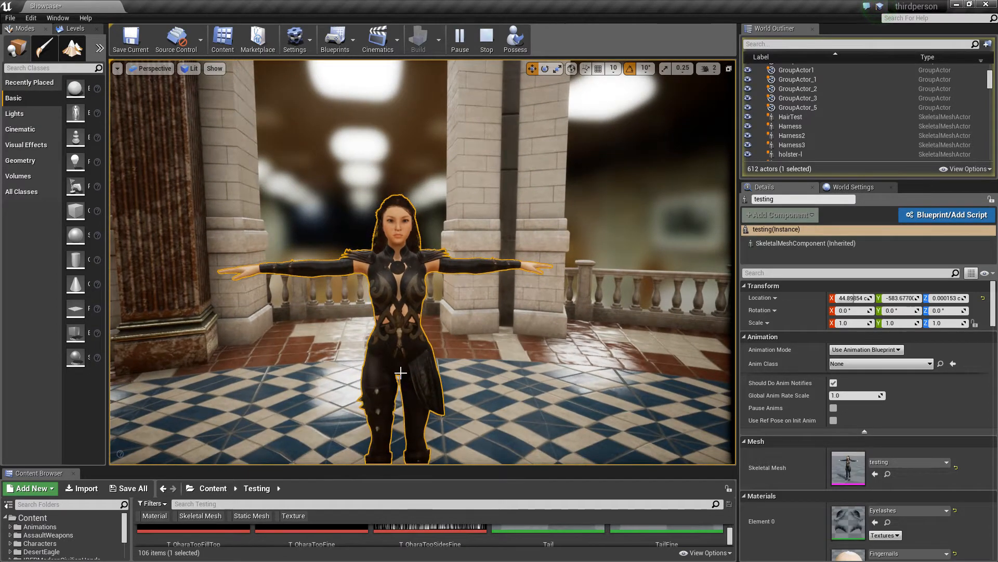
key(Escape)
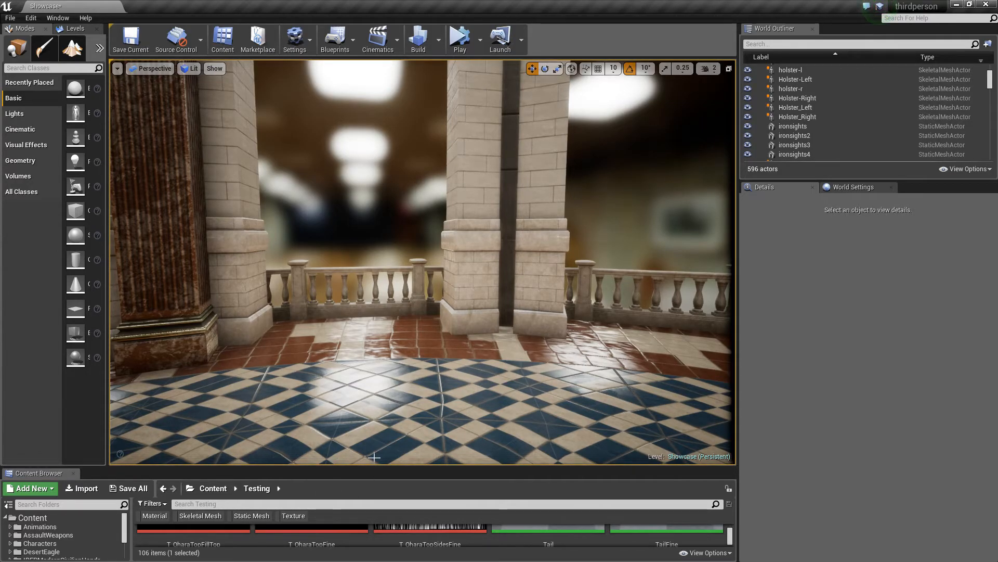
click(420, 298)
key(Escape)
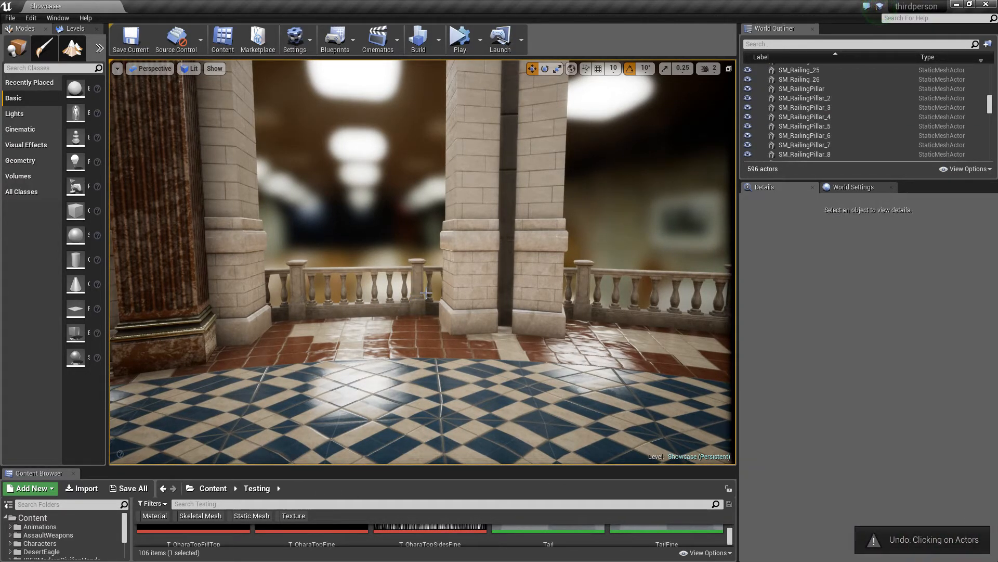
key(ctrl+z)
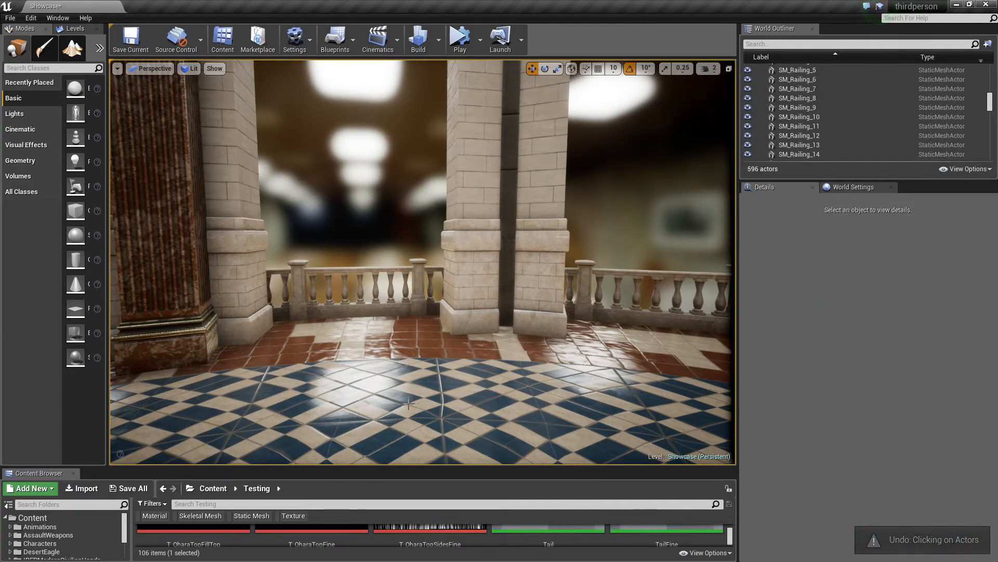
key(ctrl+y)
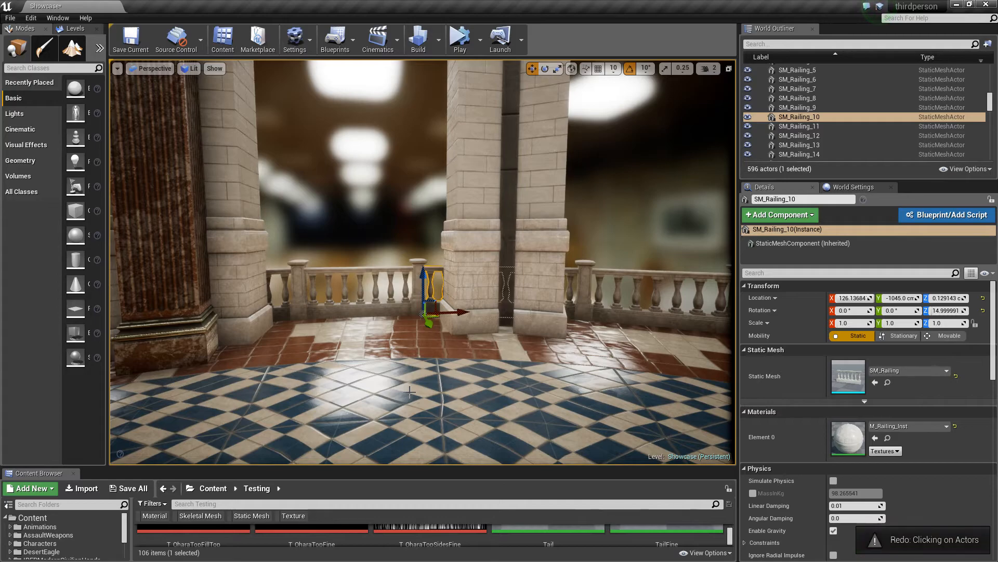
- Place the testing skeletal mesh on the tiled floor again and enlarge the viewport to show the whole character
right_drag(426, 384, 424, 420)
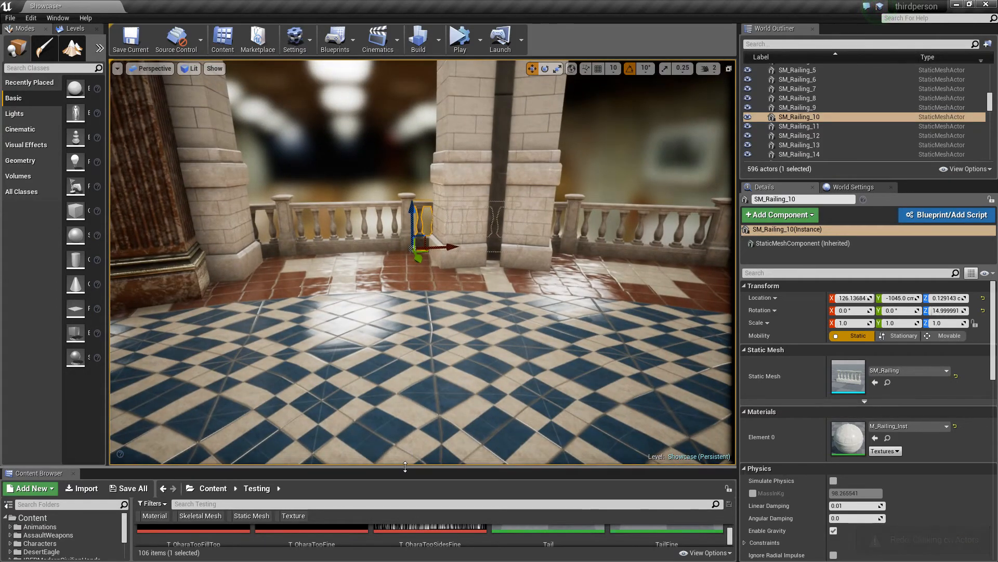
drag(405, 466, 406, 301)
drag(312, 447, 418, 285)
right_drag(418, 285, 386, 284)
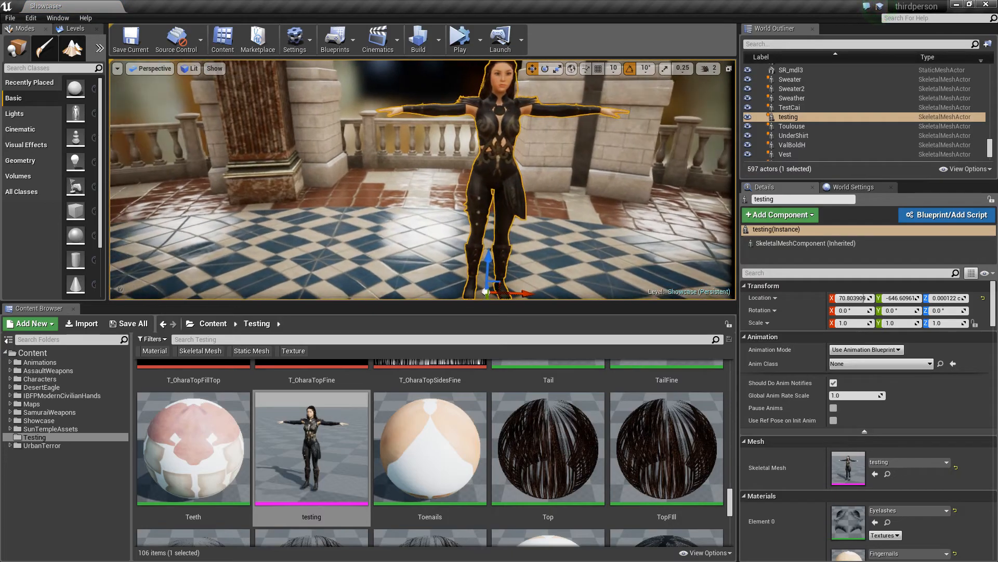
drag(508, 303, 508, 517)
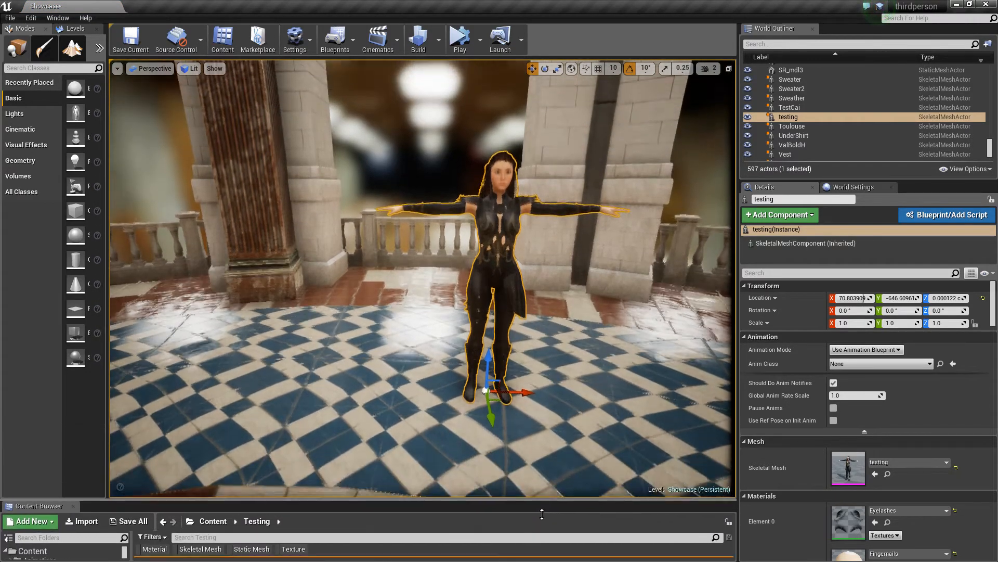
- Examine the testing character's face, shoulder armour and stitched leather bodice from close up
key(w)
right_drag(423, 286, 468, 285)
key(s)
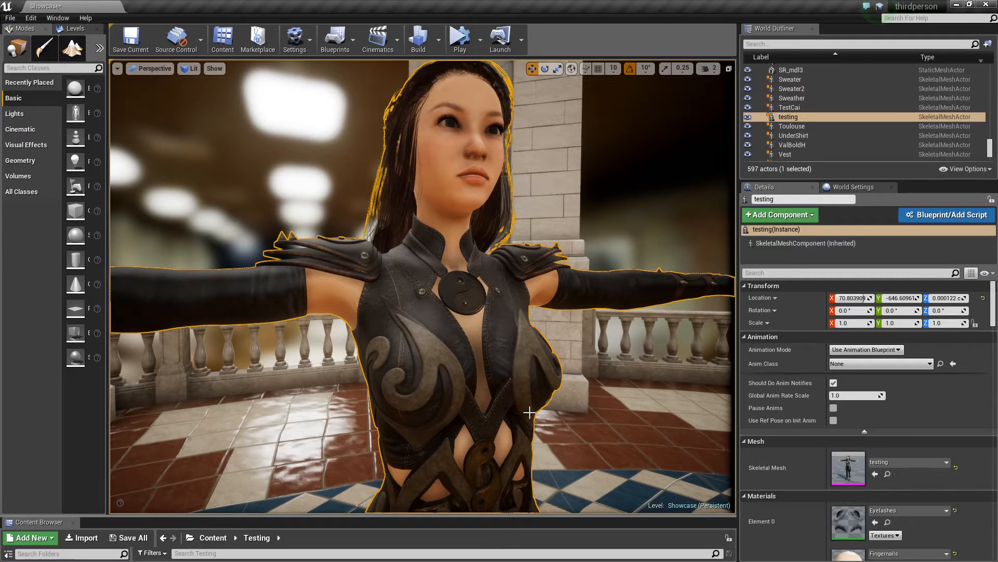
right_drag(506, 354, 509, 322)
key(w)
key(s)
right_drag(421, 264, 429, 348)
key(s)
key(w)
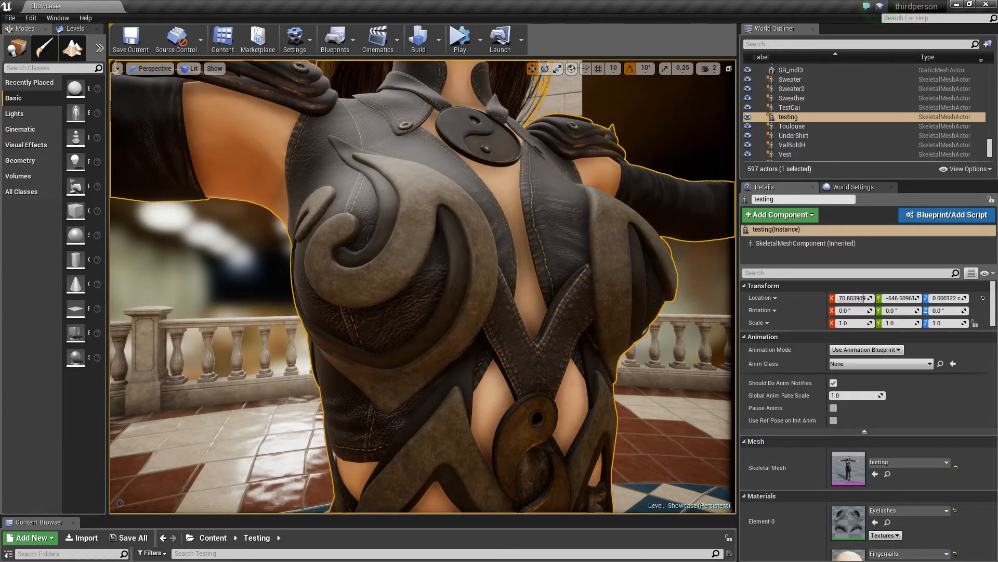
right_drag(508, 293, 492, 292)
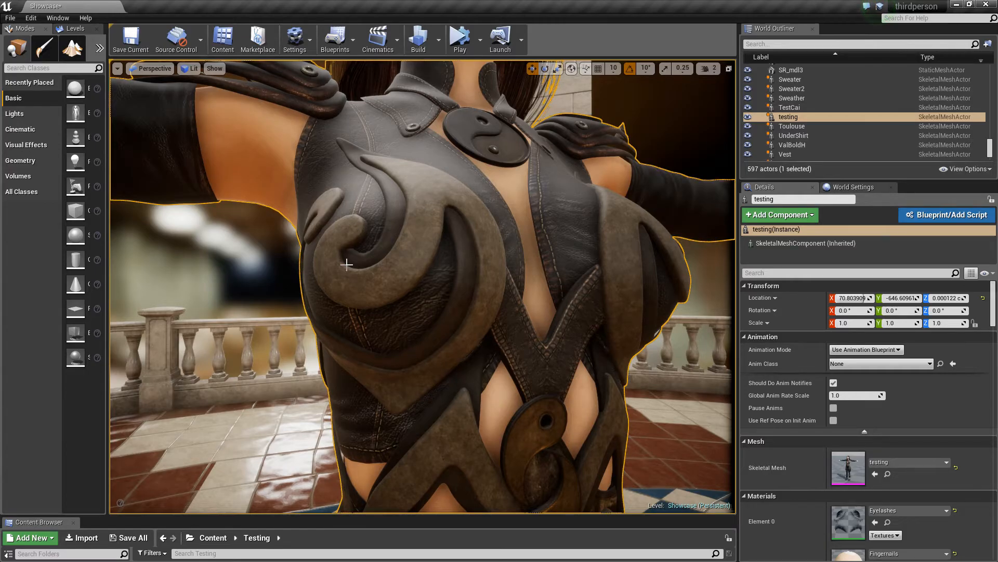
key(s)
mouse_move(555, 189)
right_down()
mouse_move(555, 229)
mouse_move(554, 192)
mouse_move(588, 188)
mouse_move(579, 208)
mouse_move(562, 212)
mouse_move(550, 268)
mouse_move(572, 196)
right_up()
key(w)
key(s)
key(s)
key(w)
- Deselect the testing character and examine it from the side and from the front
key(Escape)
key(s)
right_drag(548, 259, 640, 223)
key(a)
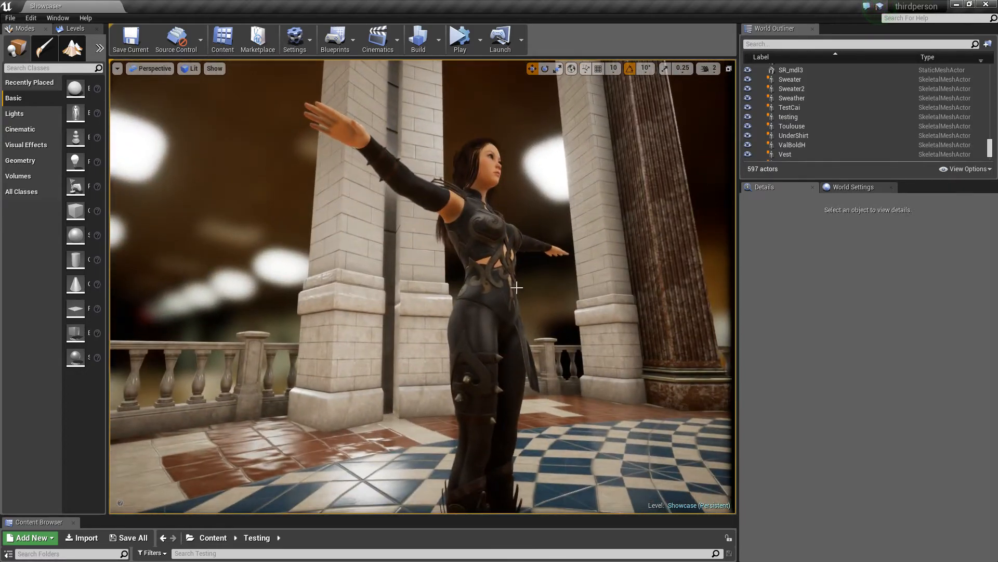
click(9, 19)
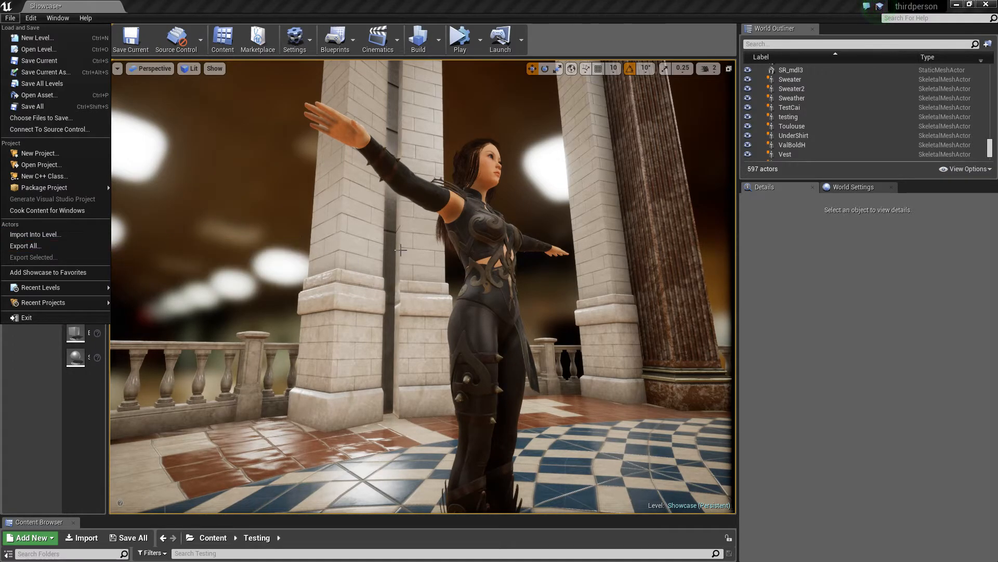
right_drag(388, 251, 395, 240)
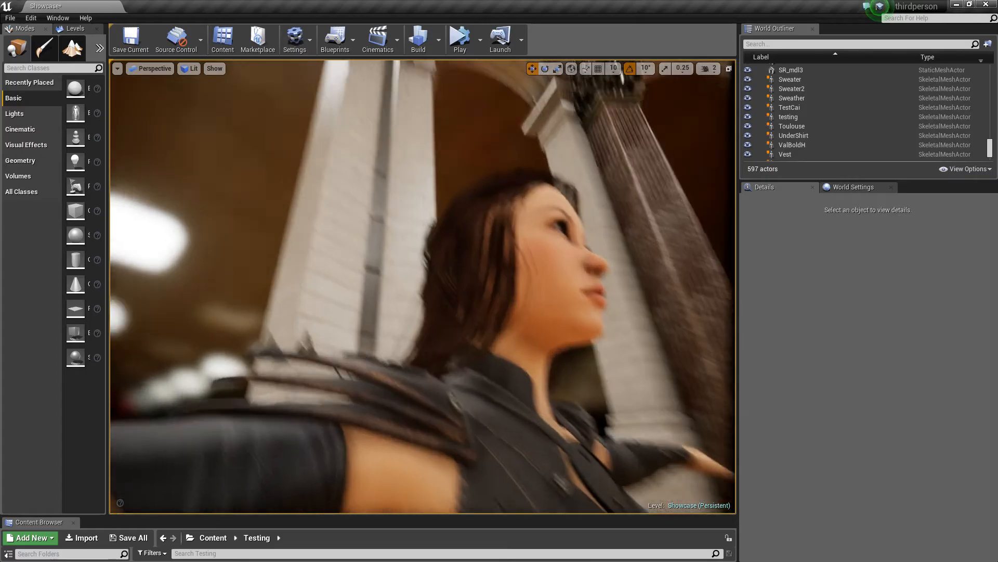
right_drag(395, 240, 469, 284)
right_drag(485, 350, 619, 253)
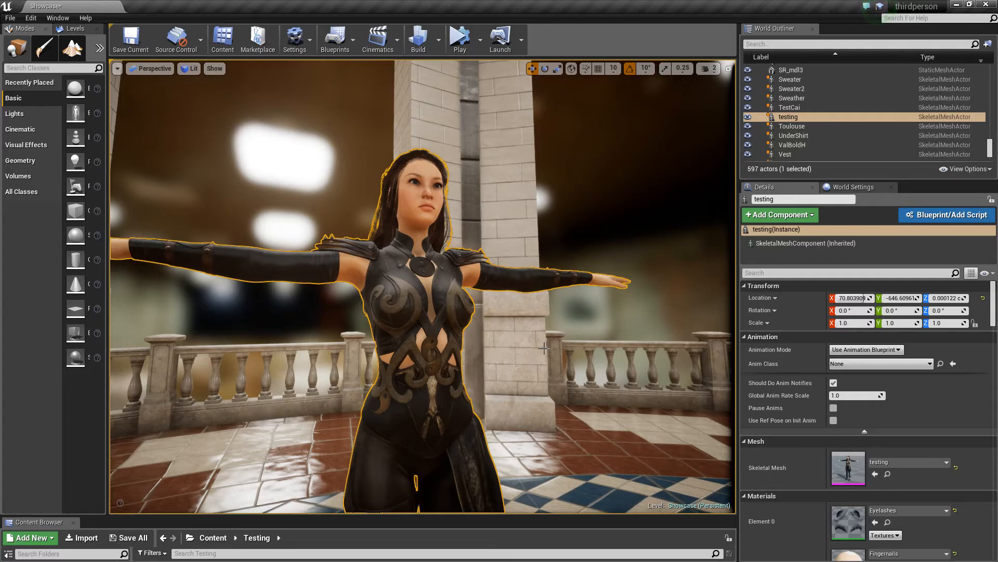
- Set the testing character's animation mode to Use Animation Asset and assign the What_I_Think animation sequence
click(899, 354)
click(878, 365)
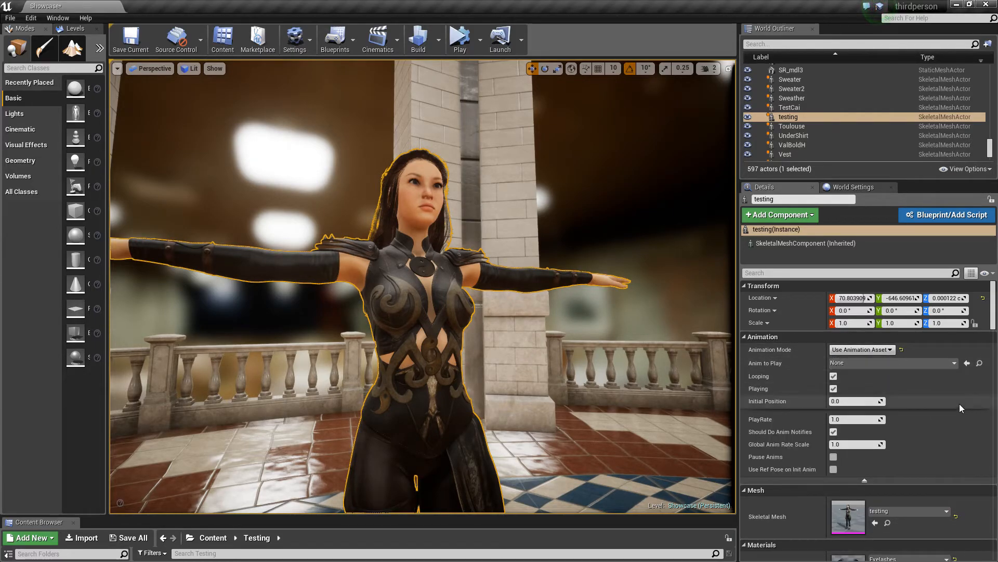
click(944, 362)
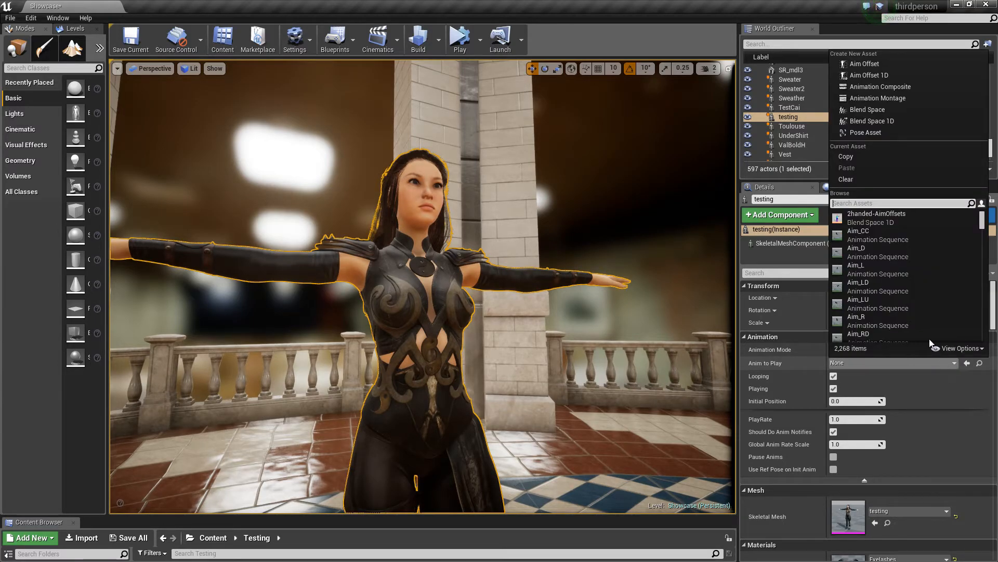
text(test)
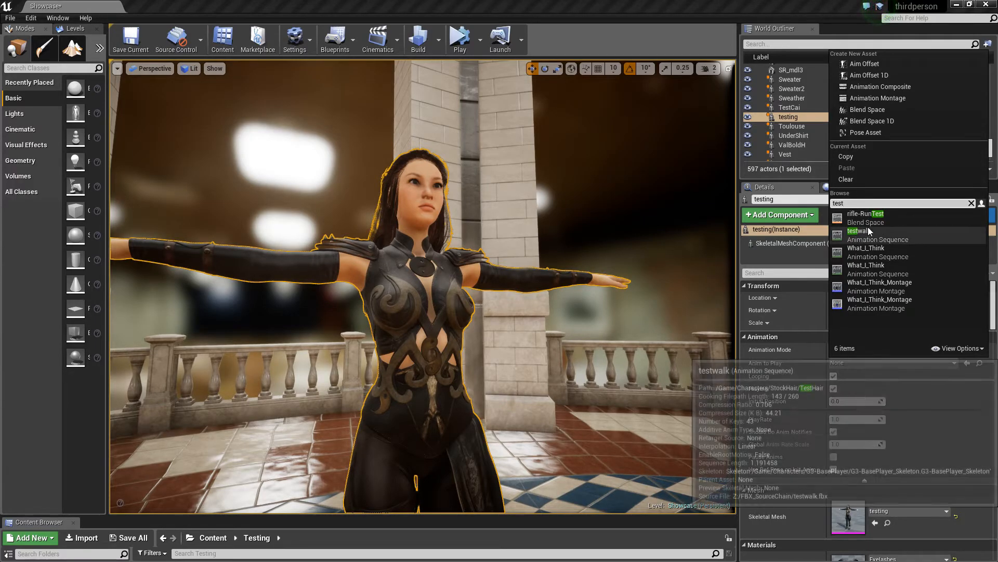
click(868, 248)
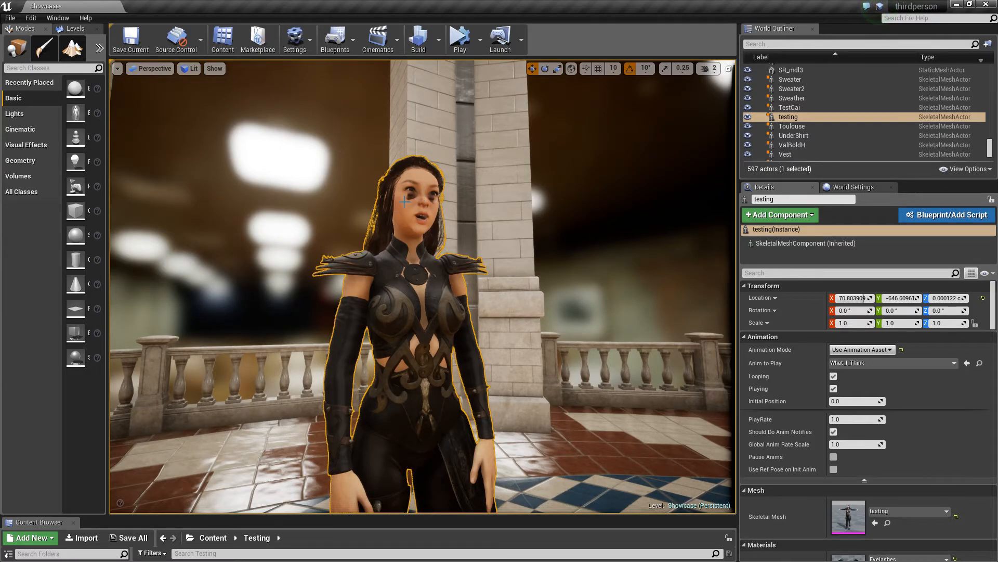
- Run the level simulation and examine how the testing character's face, hair and shoulder armour follow the animation
right_drag(419, 208, 403, 189)
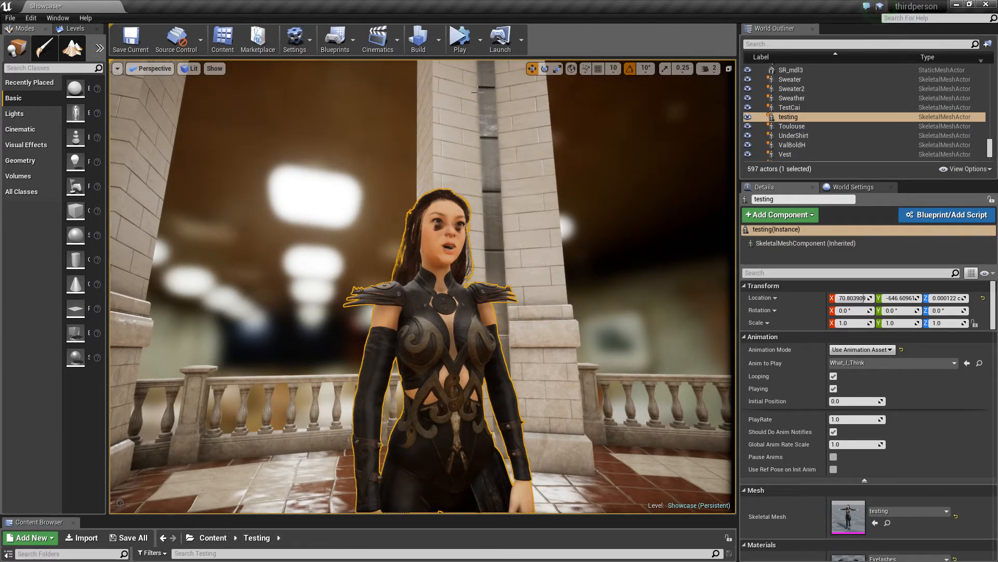
click(462, 46)
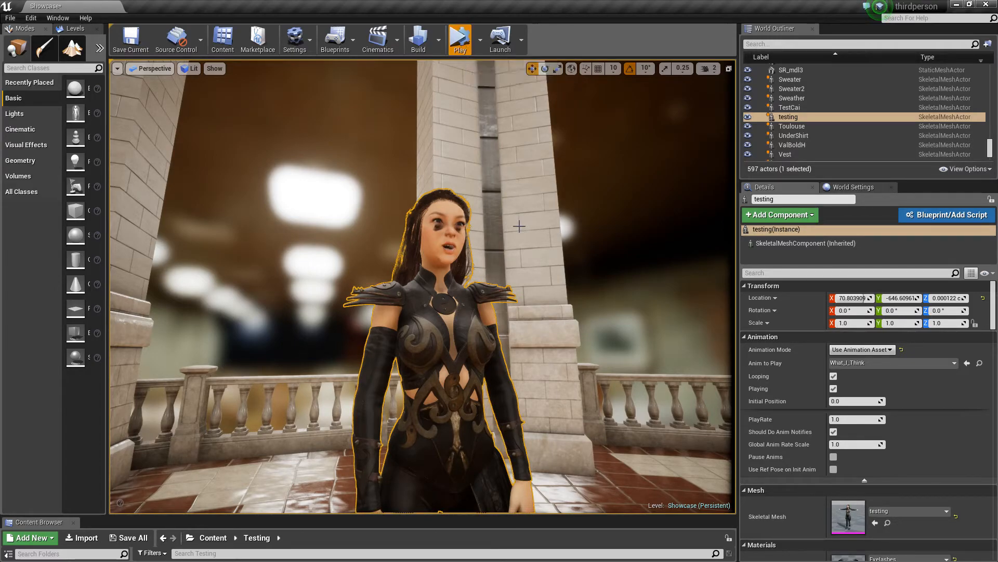
mouse_move(529, 205)
right_down()
mouse_move(520, 195)
mouse_move(559, 201)
mouse_move(538, 198)
mouse_move(559, 174)
mouse_move(543, 213)
mouse_move(531, 213)
mouse_move(530, 199)
mouse_move(557, 209)
mouse_move(539, 195)
right_up()
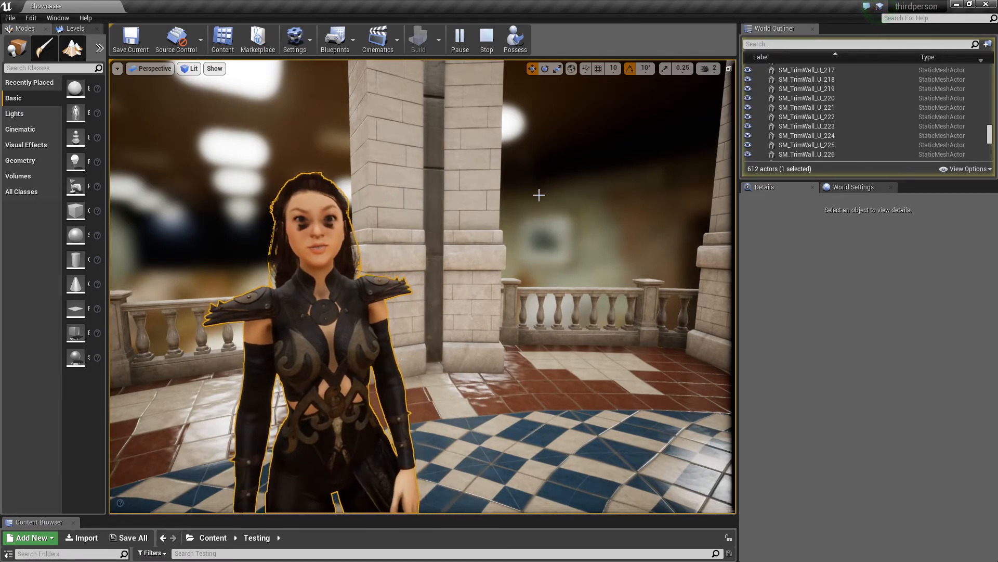
right_drag(533, 196, 469, 177)
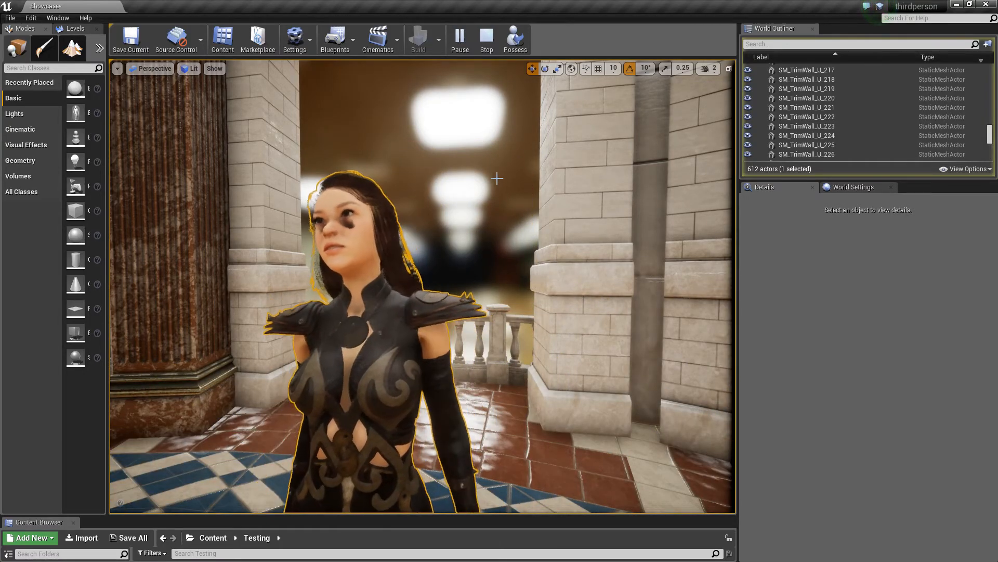
key(s)
right_drag(479, 182, 498, 155)
key(w)
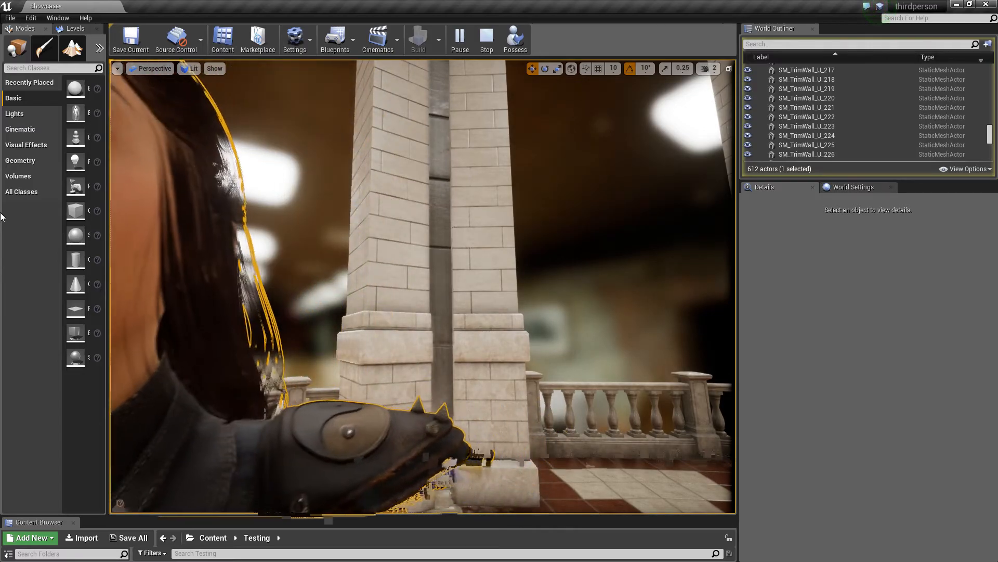
right_drag(185, 225, 160, 230)
right_drag(491, 326, 492, 354)
key(s)
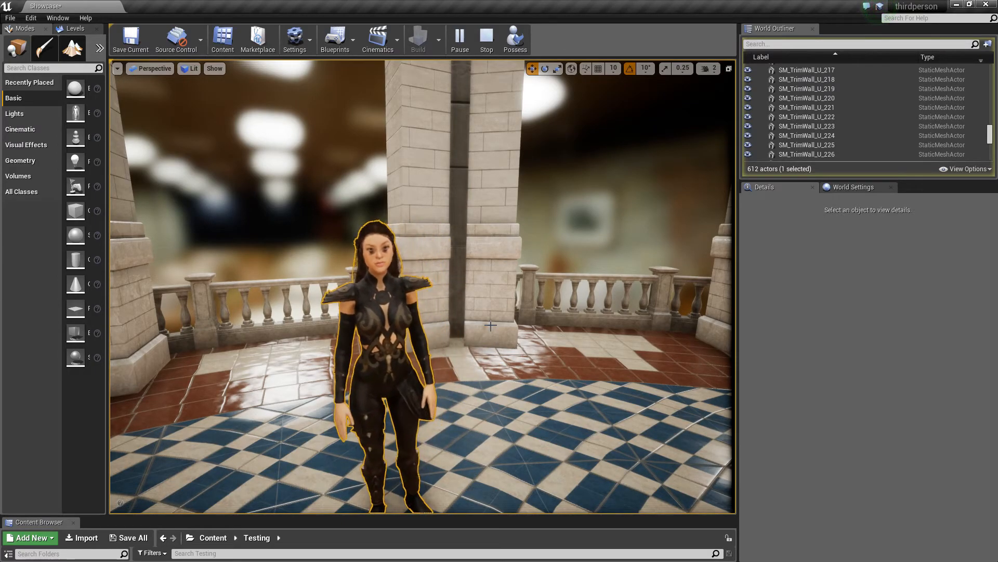
- Examine the animated character in the red outfit and compare it with the testing character behind it
right_drag(492, 301, 422, 295)
key(w)
key(w)
key(w)
mouse_move(488, 276)
right_down()
mouse_move(498, 260)
mouse_move(487, 276)
right_up()
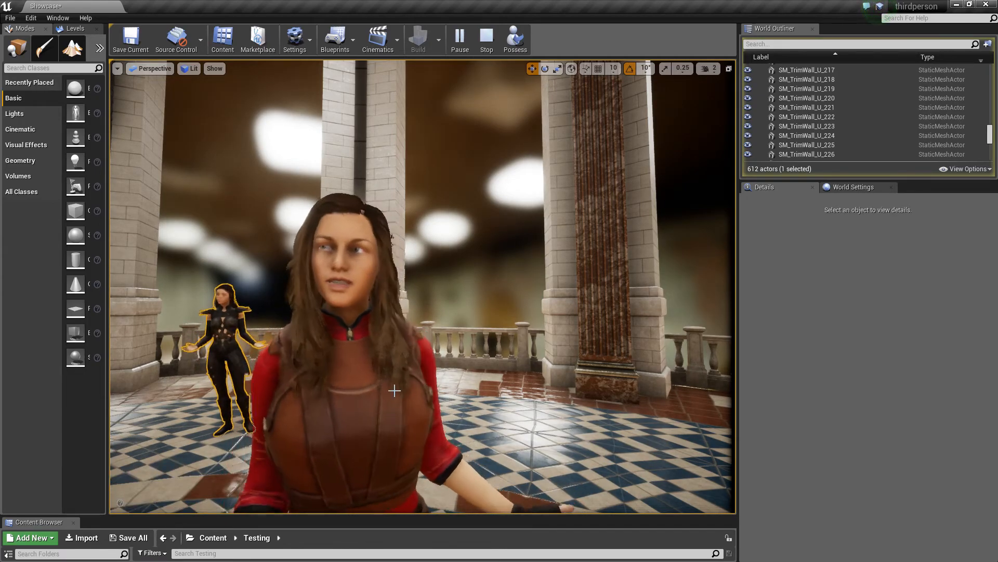
key(s)
mouse_move(317, 300)
right_down()
mouse_move(316, 318)
mouse_move(318, 300)
right_up()
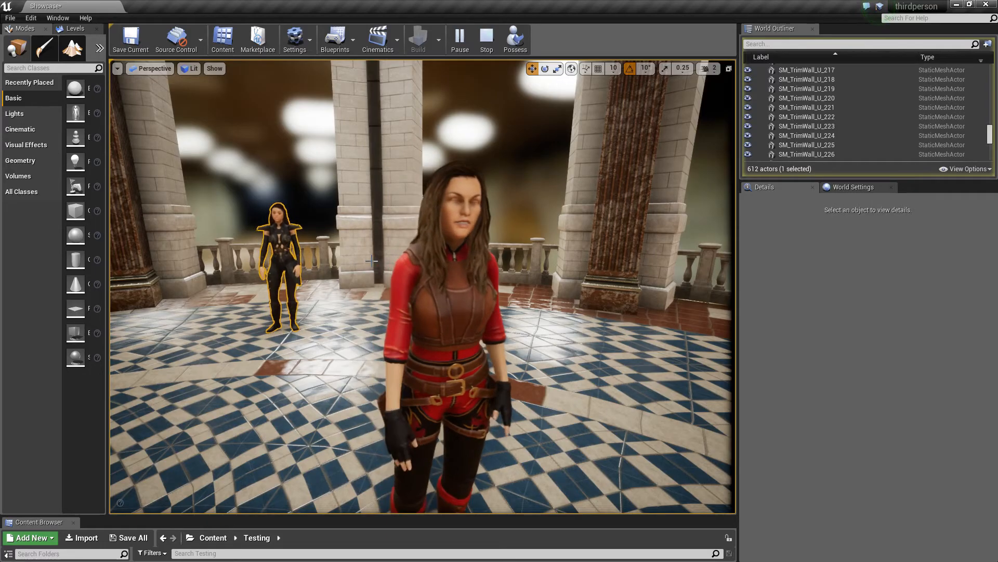
- Inspect the testing character's eyelashes and face during the animation, and stop the simulation
key(w)
right_drag(252, 224, 197, 191)
key(w)
key(w)
key(s)
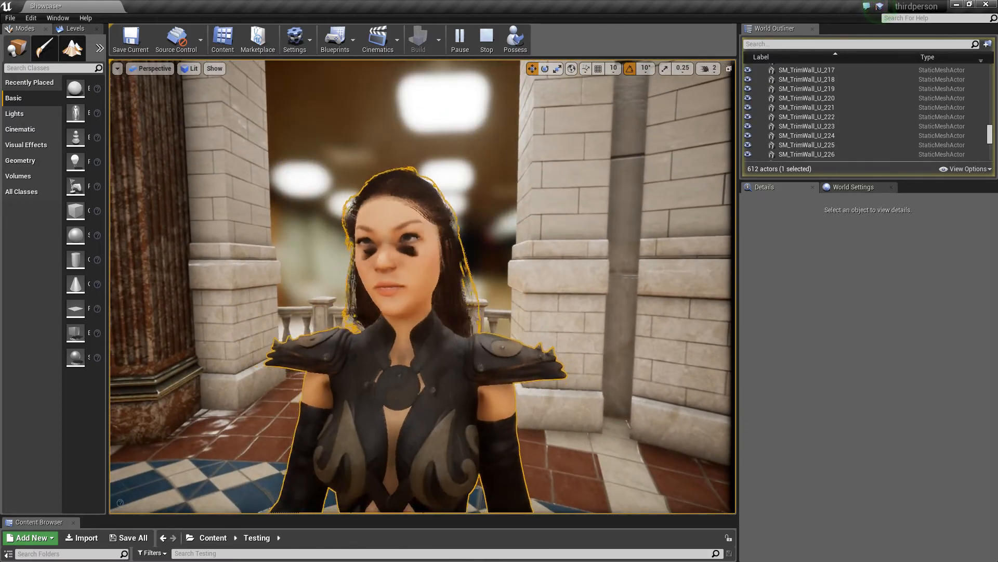
key(s)
key(s)
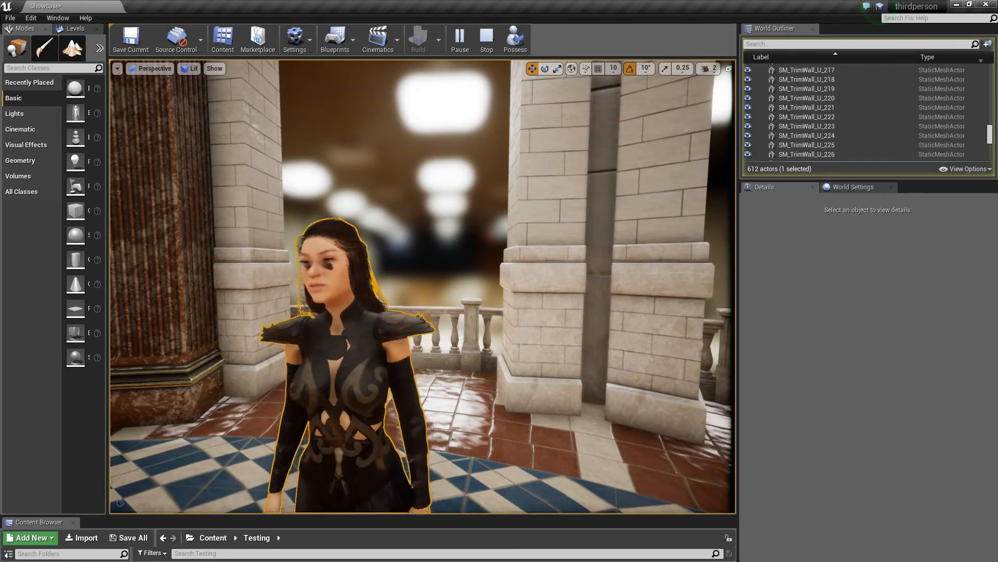
key(s)
click(487, 41)
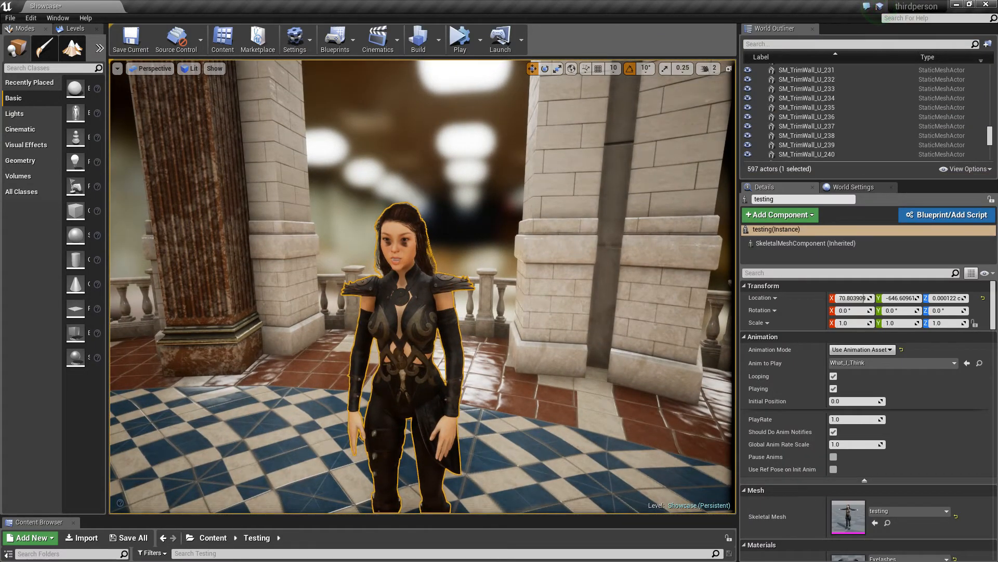
- Set the testing character's animation mode back to Use Animation Blueprint
click(890, 350)
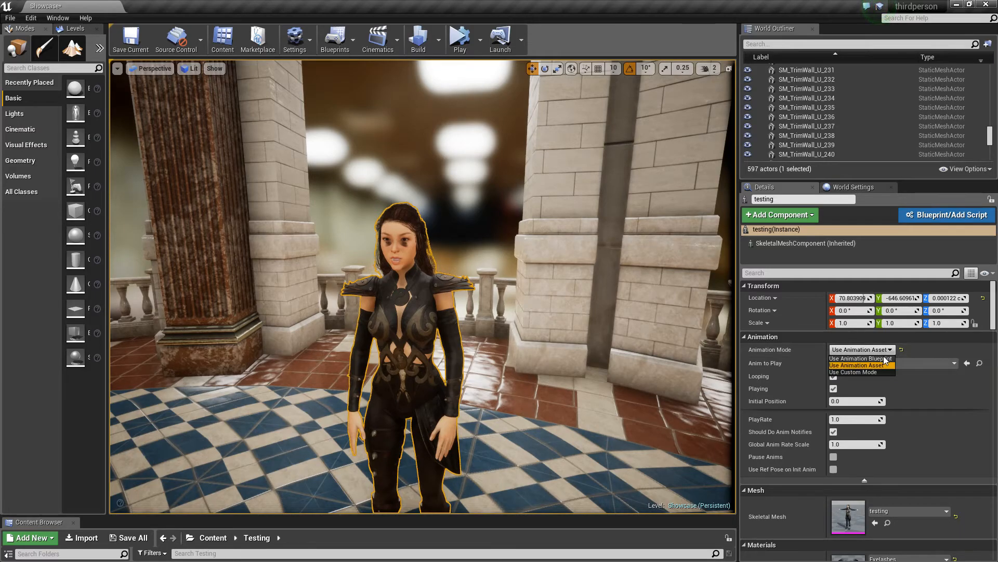
click(882, 358)
right_drag(593, 315, 551, 321)
key(w)
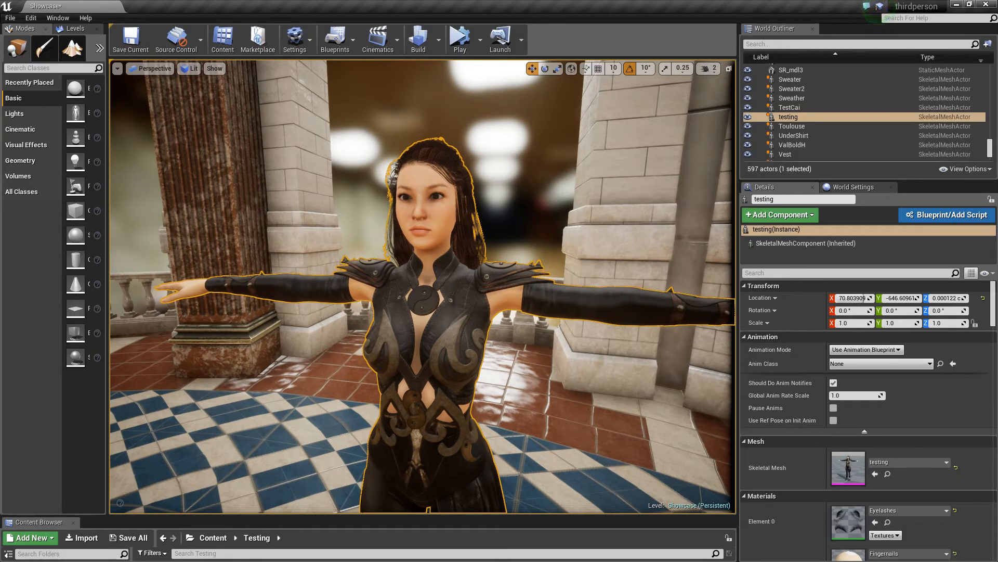
- Select the red-outfit BP_Sarah character and compare its face with the testing character's face in the reference pose
right_drag(420, 186, 587, 174)
key(w)
key(w)
right_drag(483, 265, 323, 266)
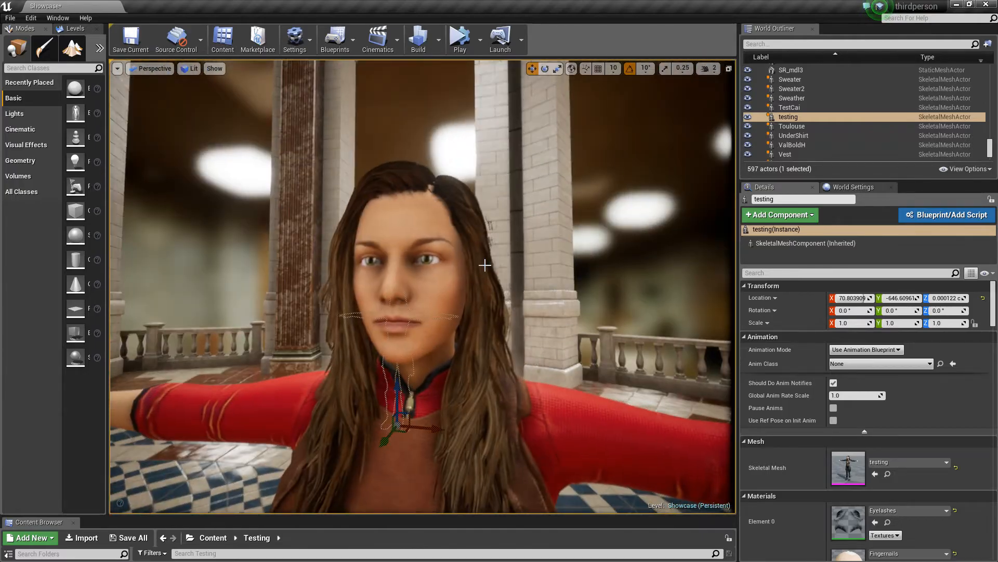
click(428, 293)
right_drag(378, 473, 333, 473)
key(w)
- Enlarge the asset browsing area and open the testing skeletal mesh in its mesh editor
drag(335, 518, 336, 261)
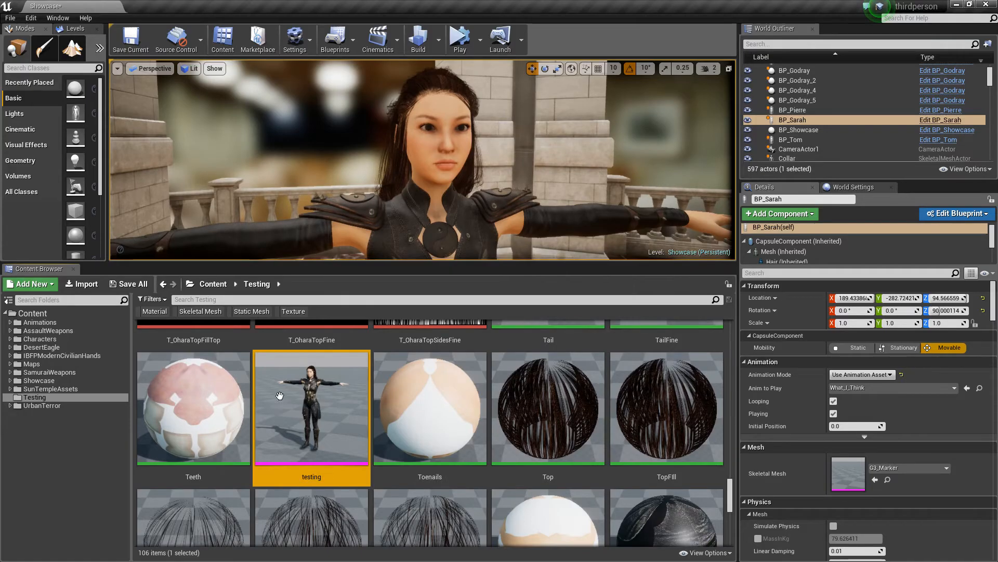
drag(997, 110, 317, 0)
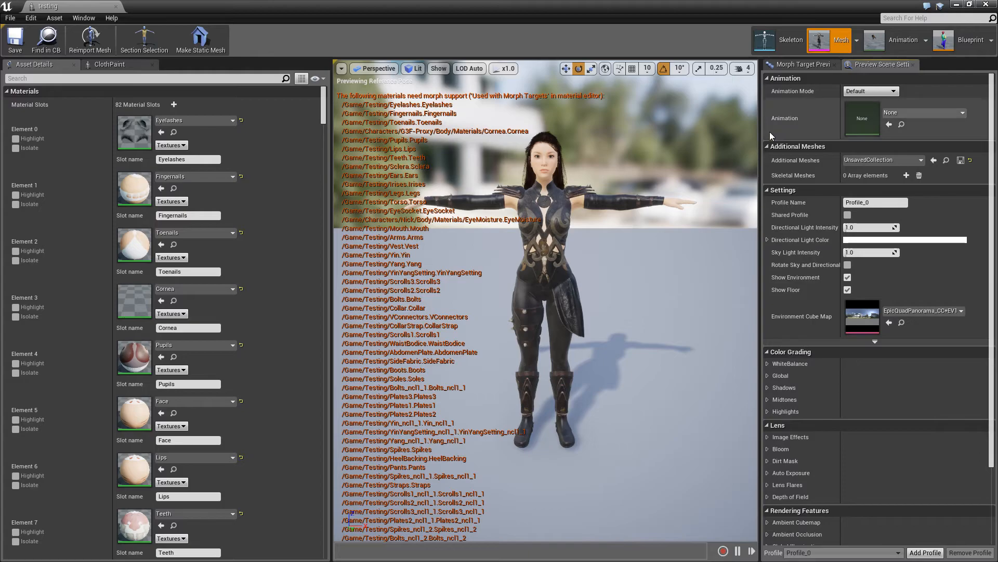
- Review the testing mesh's morph target list, including the full morph names and vertex counts from the body to the hair
click(794, 64)
scroll(834, 278, down, 3)
scroll(832, 277, down, 10)
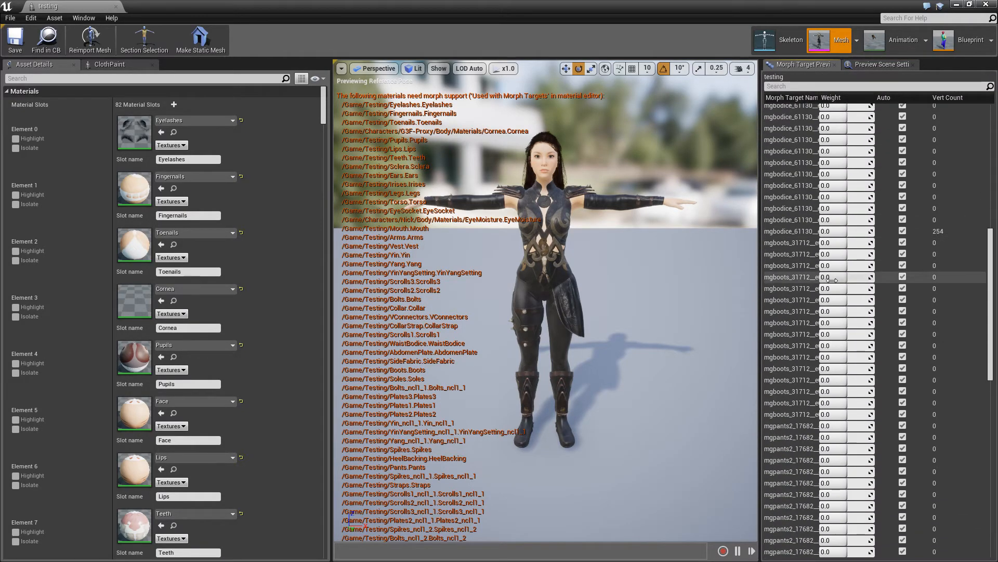
scroll(832, 280, down, 10)
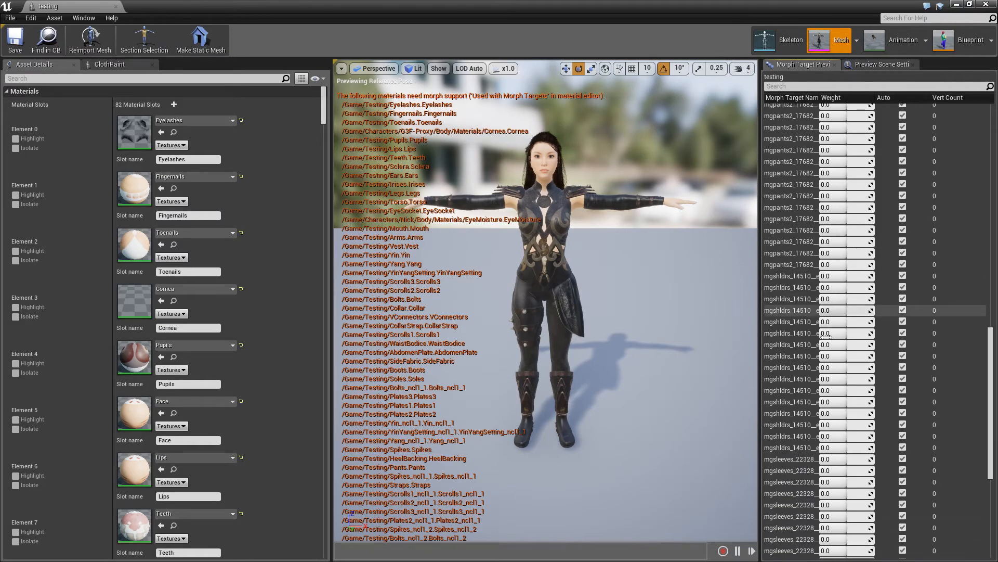
scroll(826, 337, down, 8)
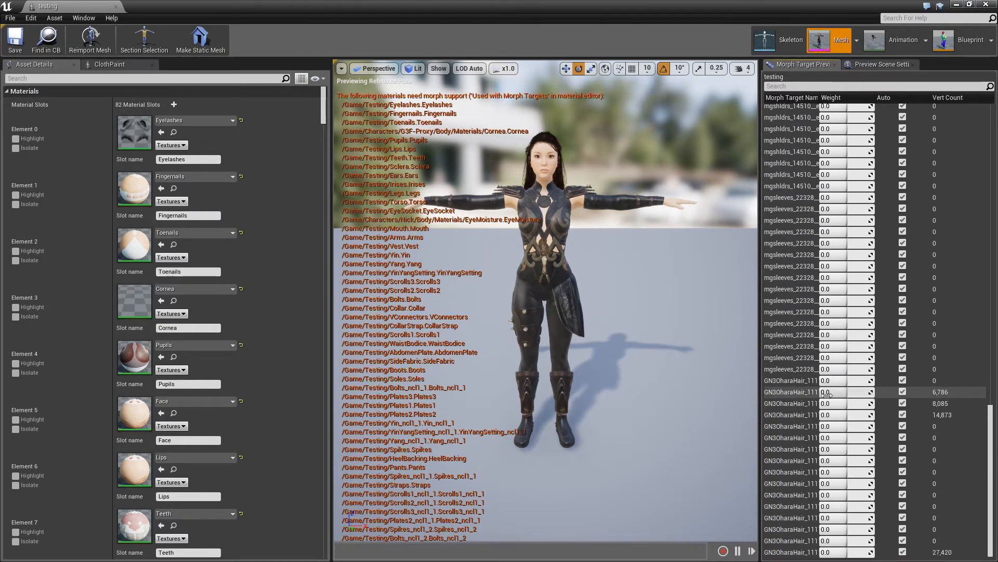
drag(759, 339, 537, 354)
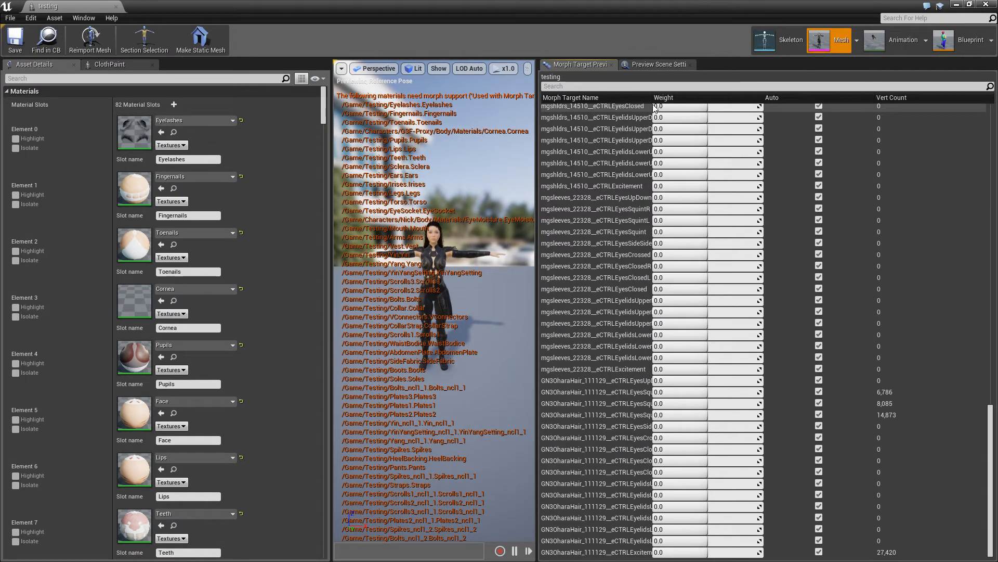
scroll(841, 413, up, 4)
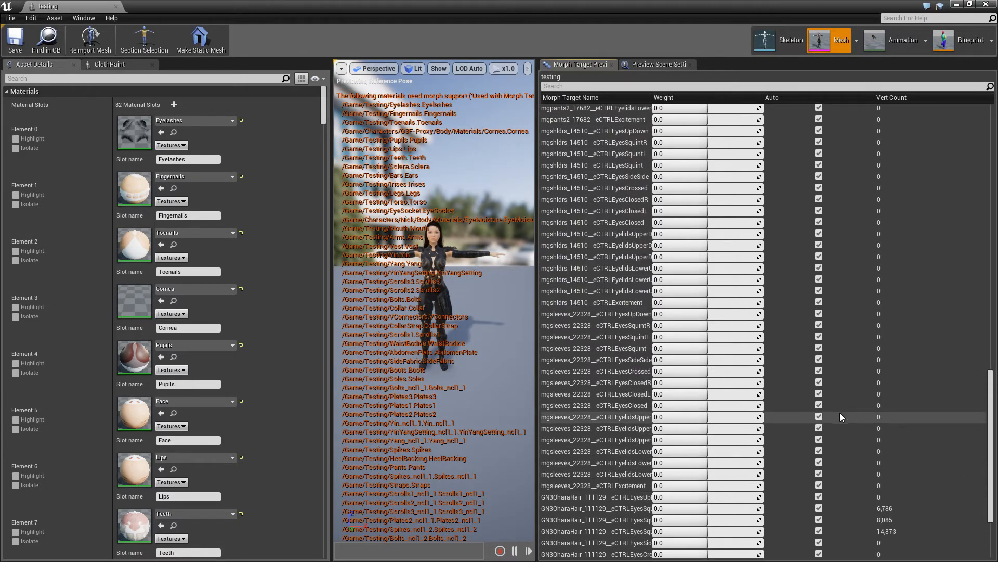
scroll(841, 413, up, 20)
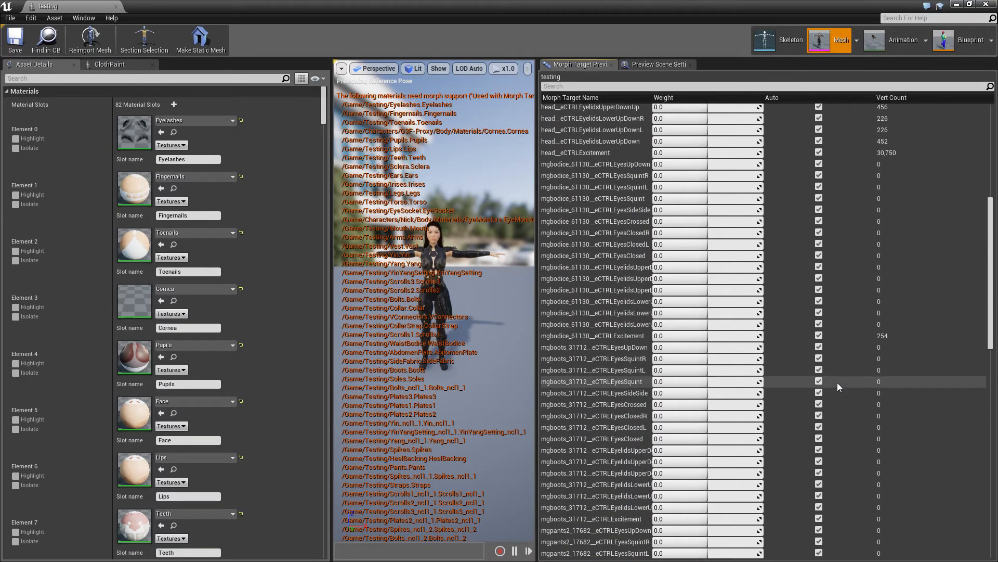
scroll(839, 386, up, 10)
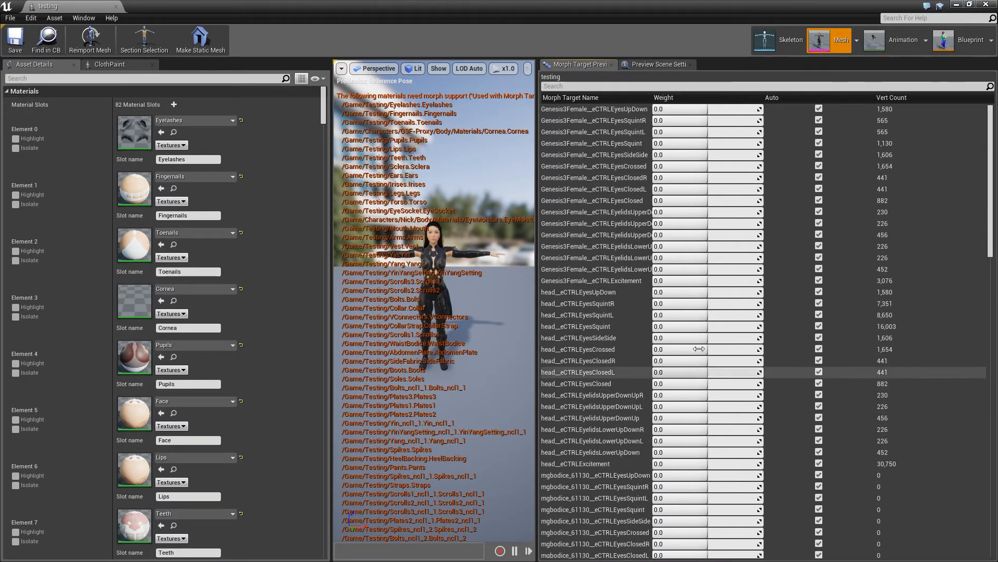
drag(537, 165, 797, 165)
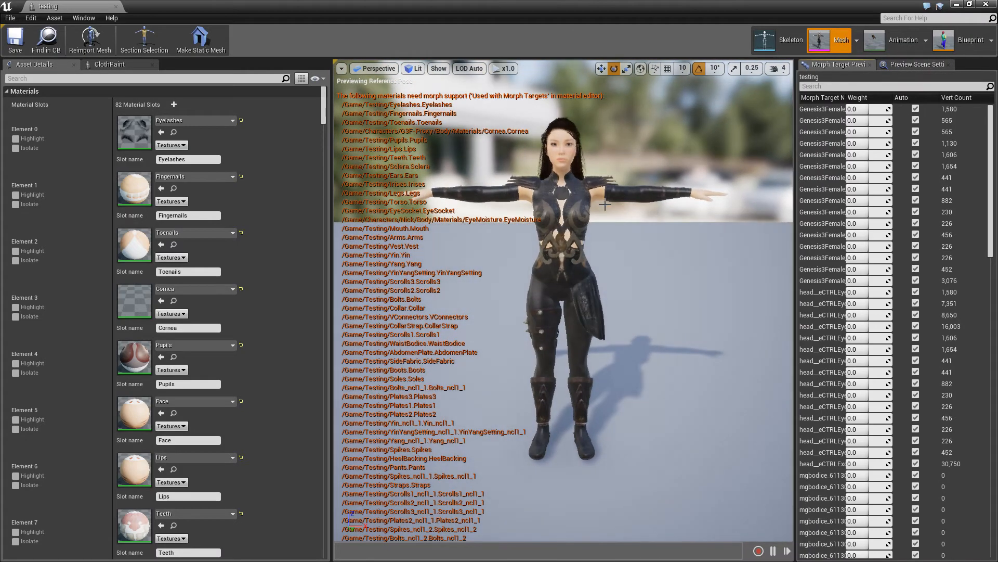
- Inspect the testing mesh's head in the preview, and return to the level editor with an enlarged viewport
right_drag(597, 264, 597, 227)
key(w)
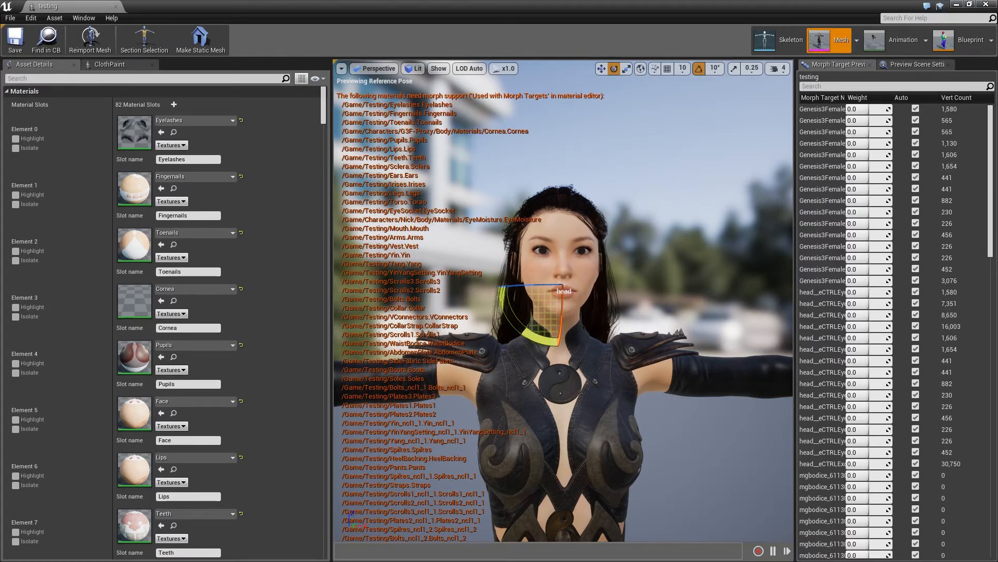
drag(765, 3, 997, 156)
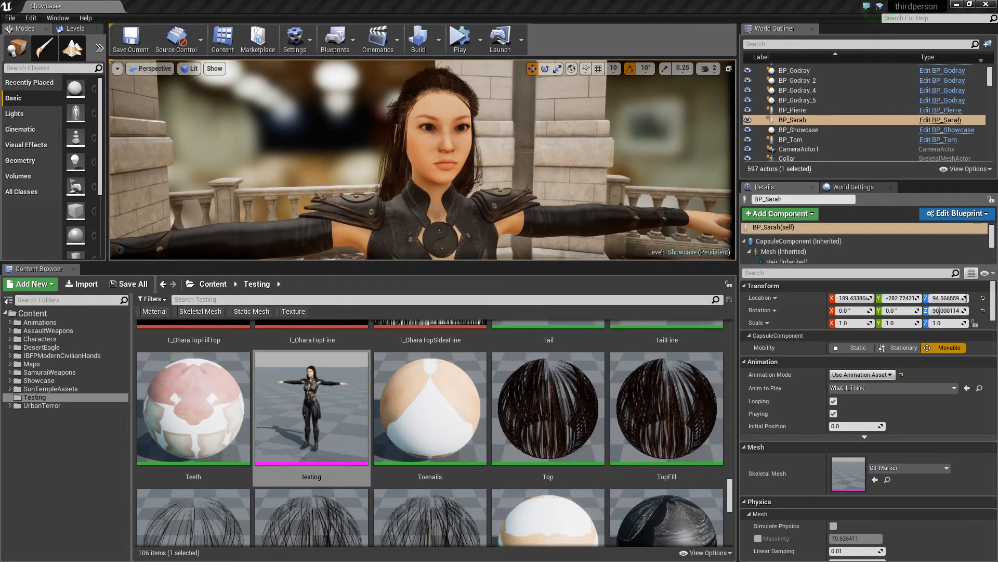
drag(443, 261, 443, 408)
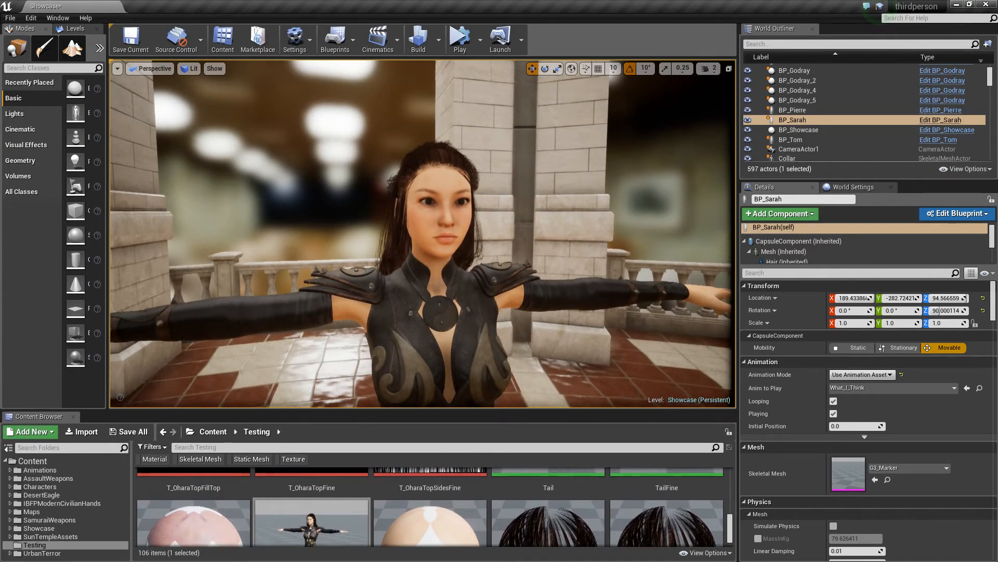
key(f)
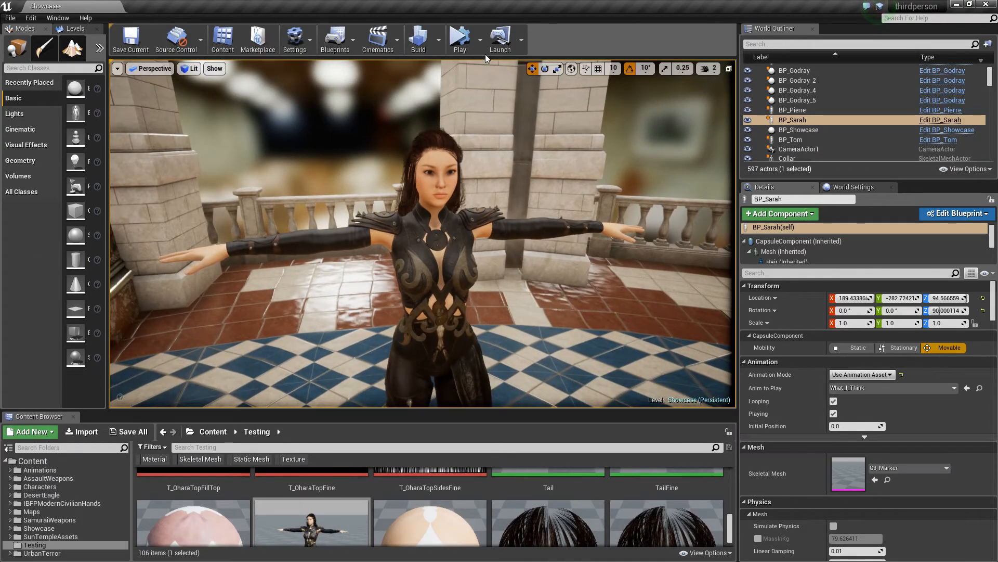
- Start simulating the level and view the testing character's full body and face up close
click(459, 39)
right_drag(503, 252, 442, 249)
key(d)
key(d)
key(w)
key(a)
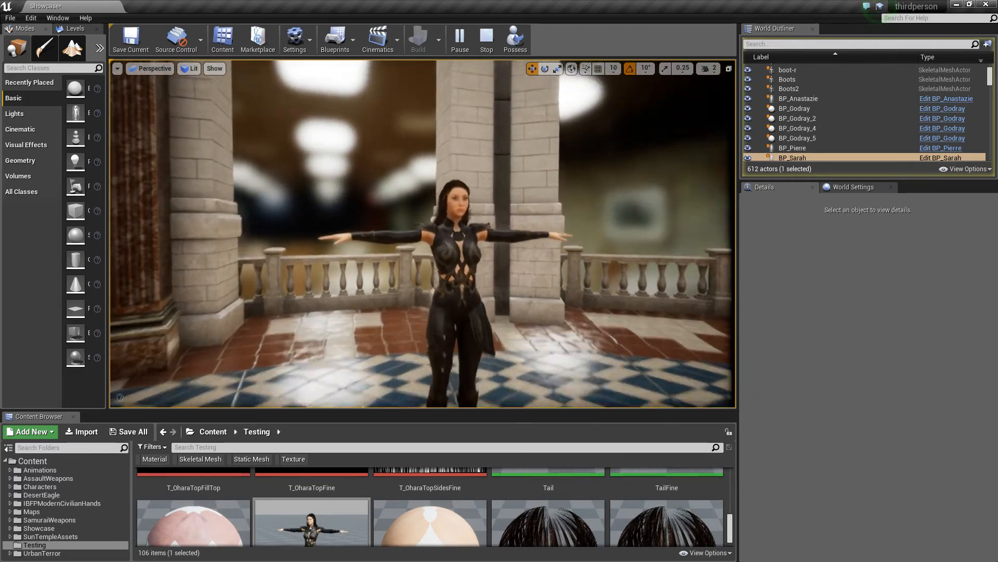
key(w)
mouse_move(489, 228)
right_down()
mouse_move(512, 229)
mouse_move(505, 226)
right_up()
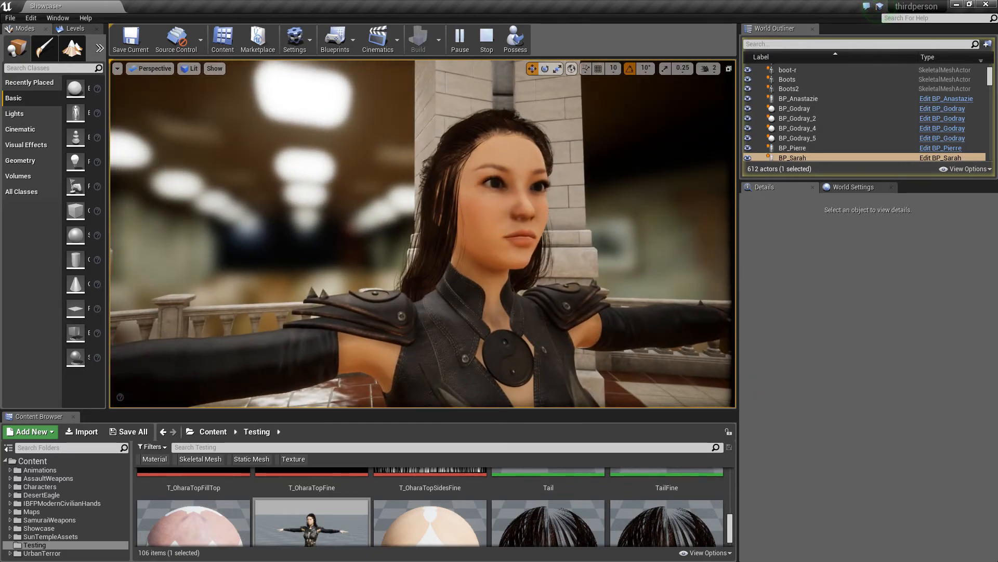
- Select the testing character in the running simulation and examine its outfit and upper body from different distances
click(546, 277)
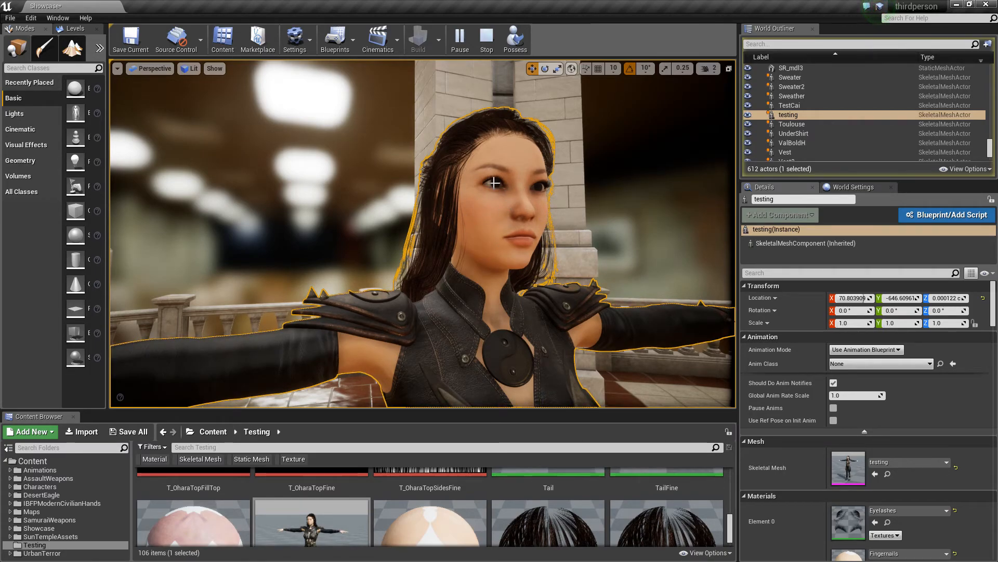
key(s)
right_drag(430, 316, 501, 333)
key(s)
key(s)
key(w)
key(s)
key(a)
key(w)
key(w)
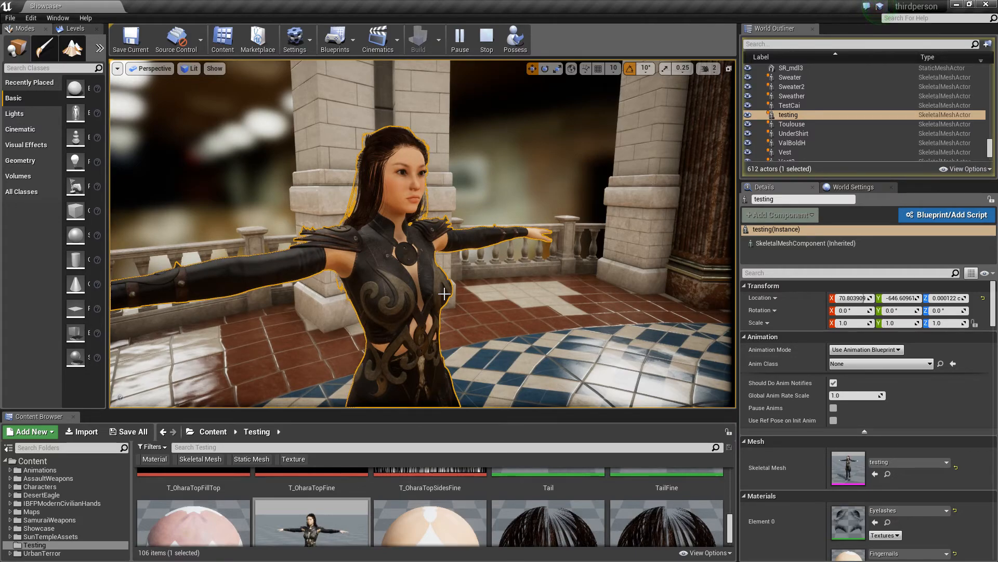
- Examine the testing character's face and hair from the side, and stop the simulation
mouse_move(445, 293)
right_down()
mouse_move(446, 254)
mouse_move(435, 297)
mouse_move(426, 287)
right_up()
key(w)
key(s)
key(w)
right_drag(484, 270, 456, 266)
key(d)
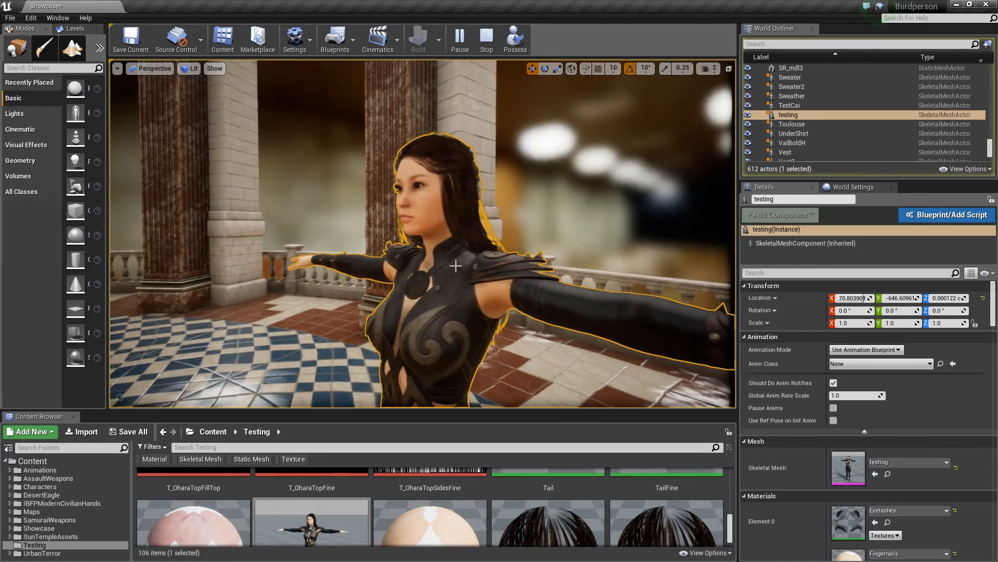
key(w)
right_drag(445, 259, 438, 239)
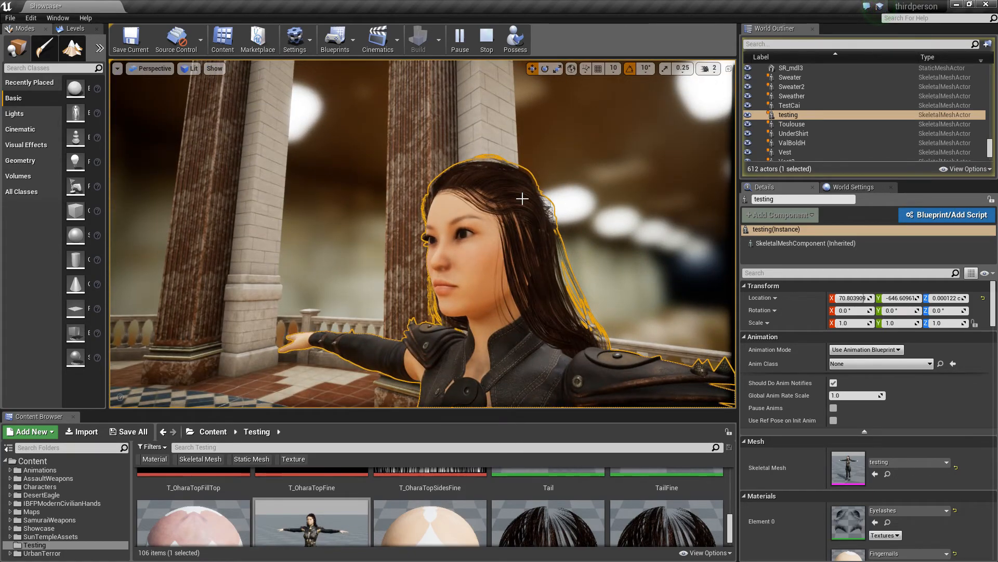
key(Escape)
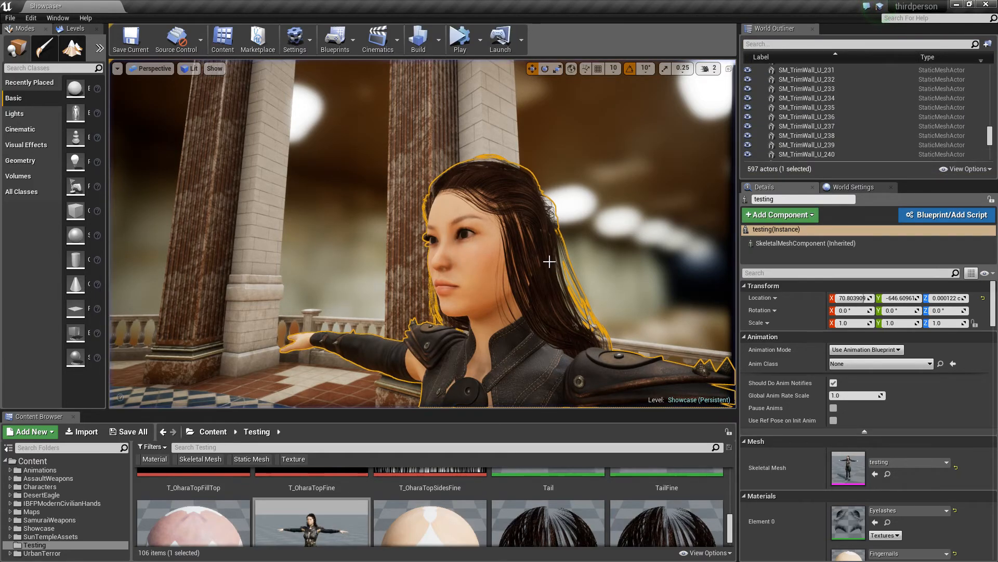
- Circle the testing character in its reference pose to view the whole figure in the showcase hall
key(d)
right_drag(556, 263, 585, 277)
key(w)
key(d)
key(d)
key(s)
key(a)
key(w)
key(w)
key(s)
key(d)
key(w)
key(s)
key(a)
key(d)
right_drag(638, 95, 494, 88)
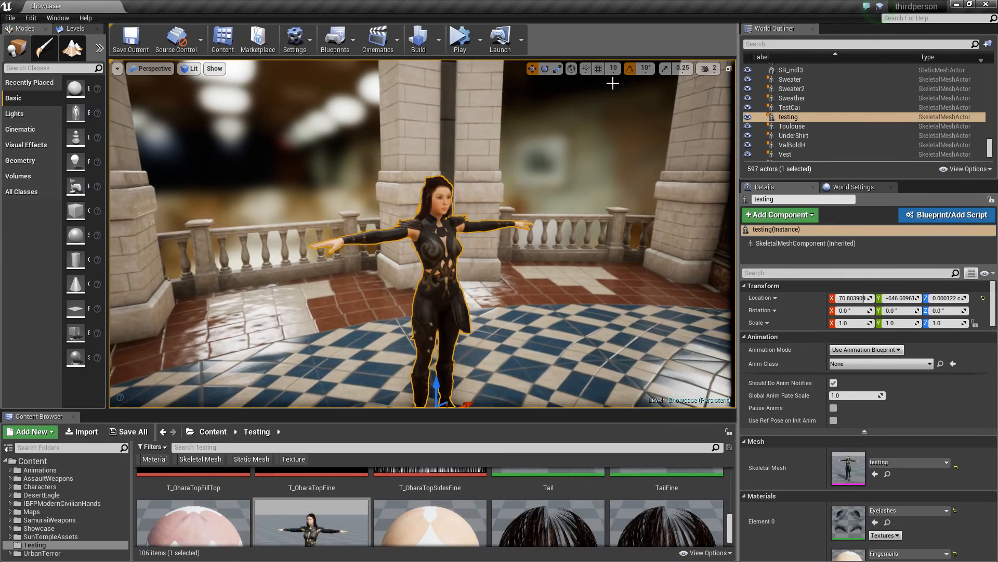
- Move the testing character along X to about 15.63 cm and set its animation mode to Use Animation Asset
key(f)
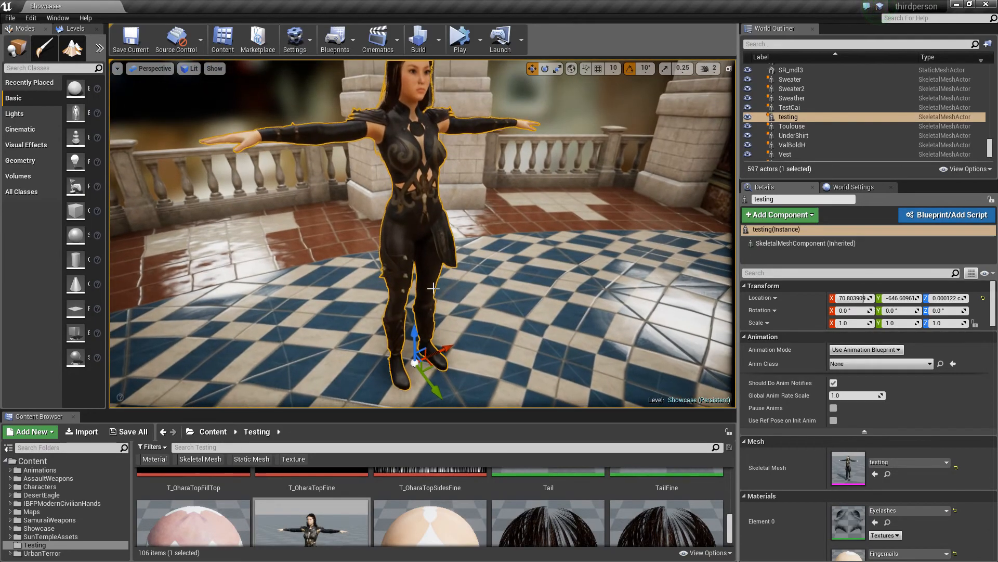
drag(428, 356, 339, 314)
click(865, 349)
click(881, 366)
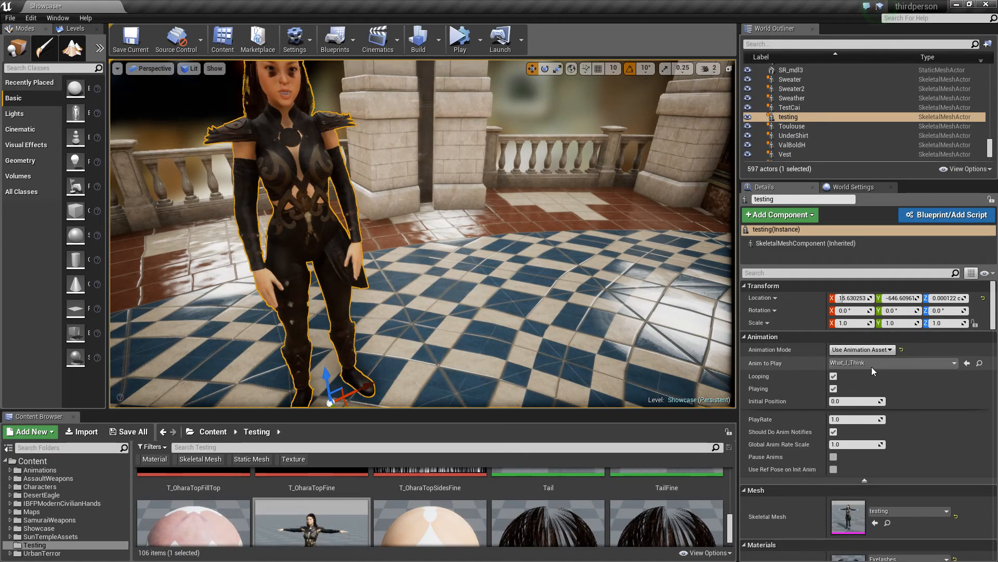
click(869, 363)
- Simulate the level to preview the testing character's animation, and stop the simulation
click(614, 286)
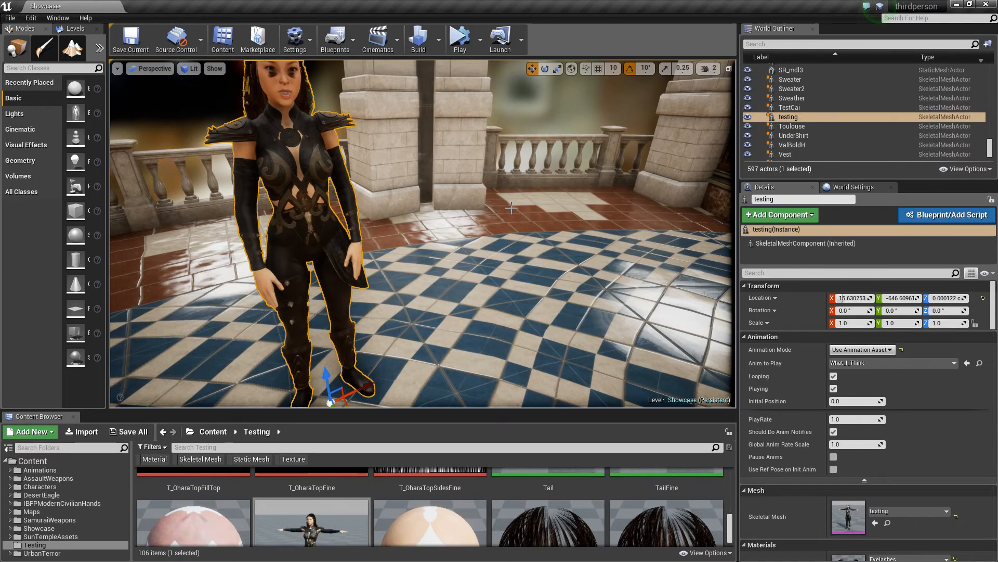
click(457, 44)
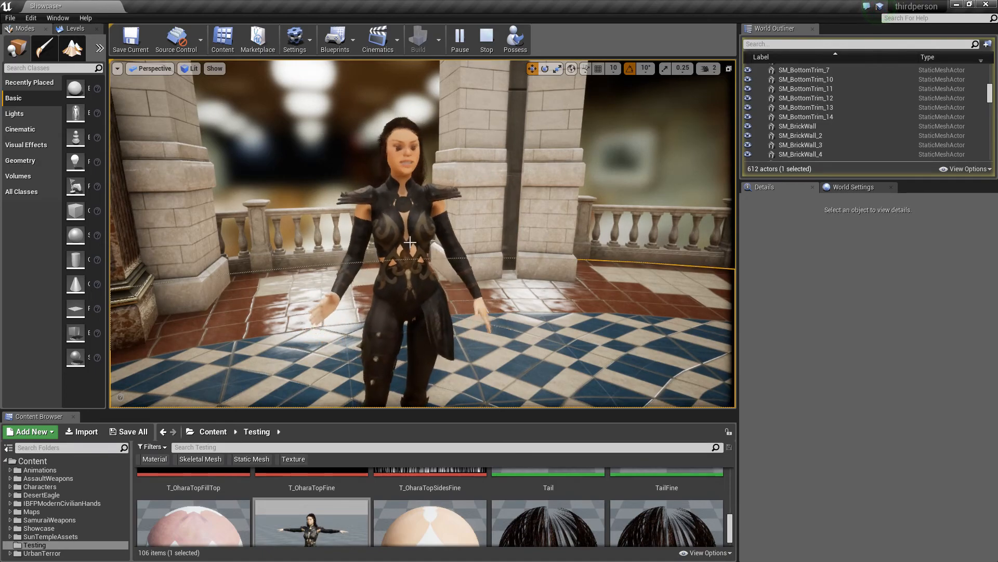
key(Escape)
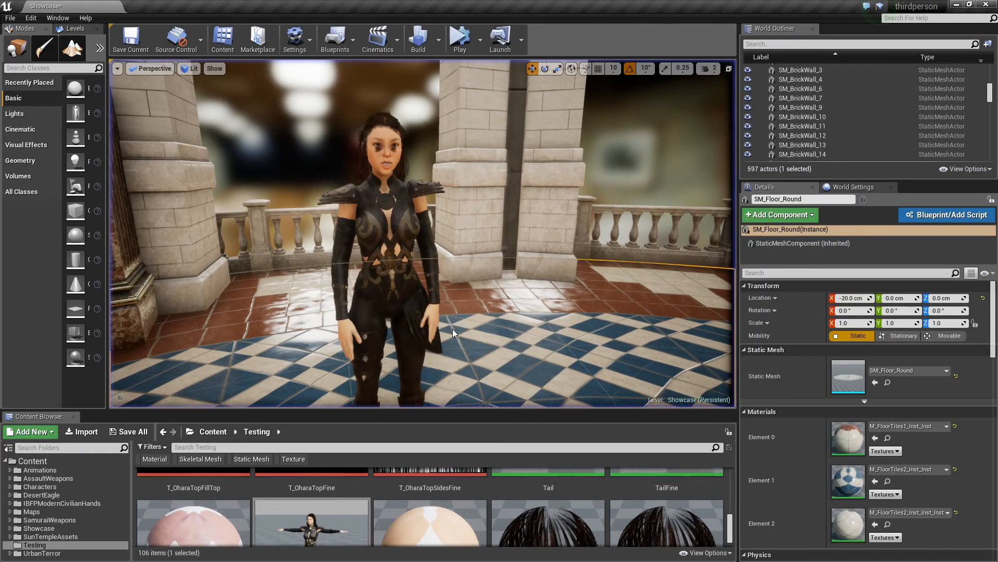
- Inspect the skirt piece at the back of the testing character's hips and reselect the character
right_drag(532, 353, 214, 365)
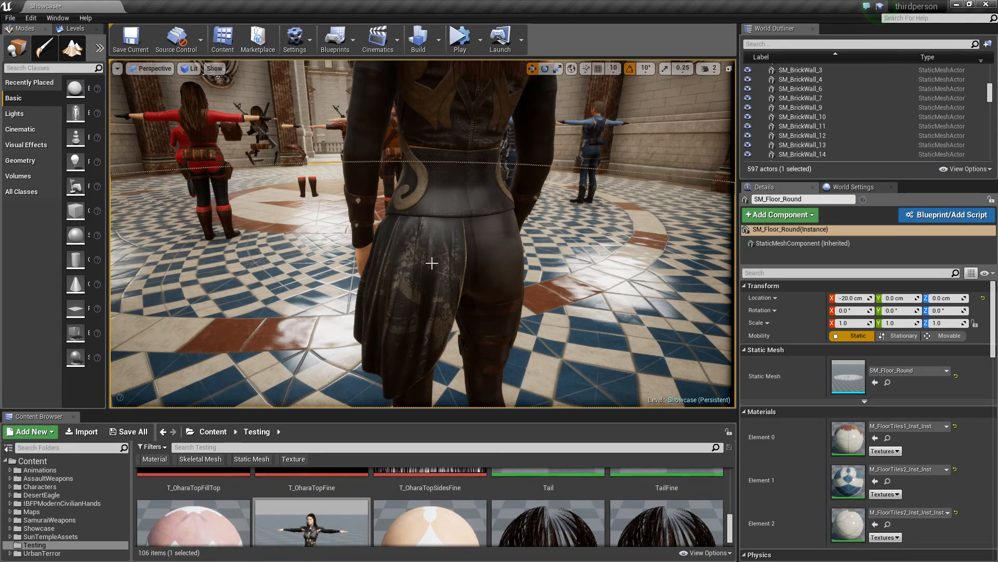
right_drag(484, 313, 728, 306)
key(a)
key(w)
click(413, 297)
right_drag(451, 294, 505, 301)
key(s)
key(a)
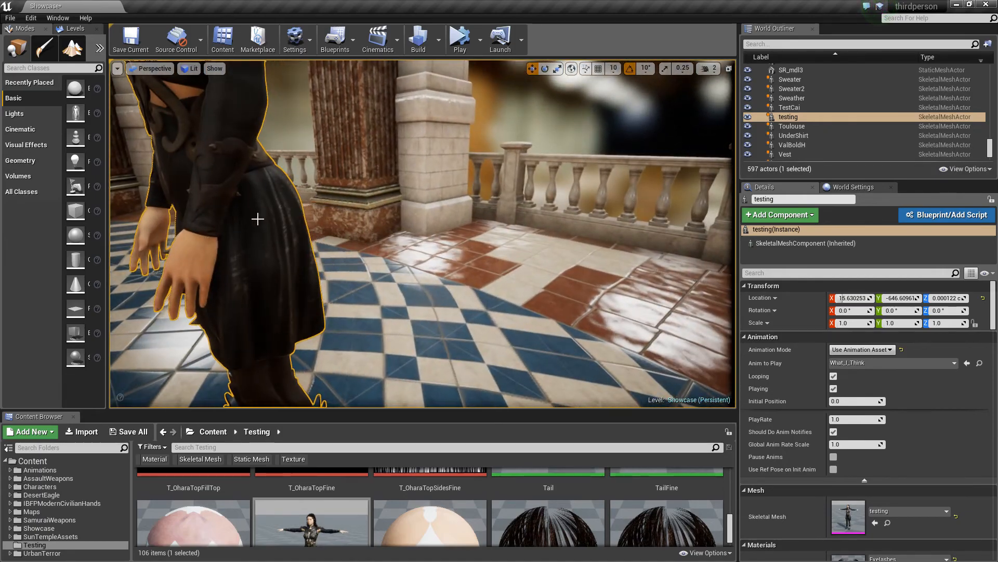
- Examine the testing character's arms, torso and skirt piece from both sides and from behind
right_drag(298, 331, 302, 331)
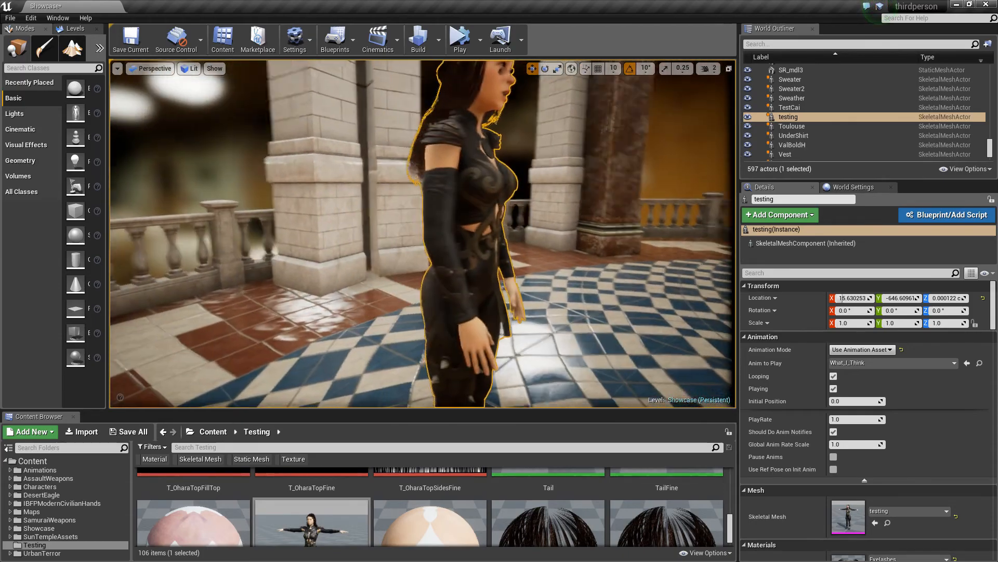
key(a)
mouse_move(302, 332)
right_down()
mouse_move(358, 333)
mouse_move(312, 332)
right_up()
key(d)
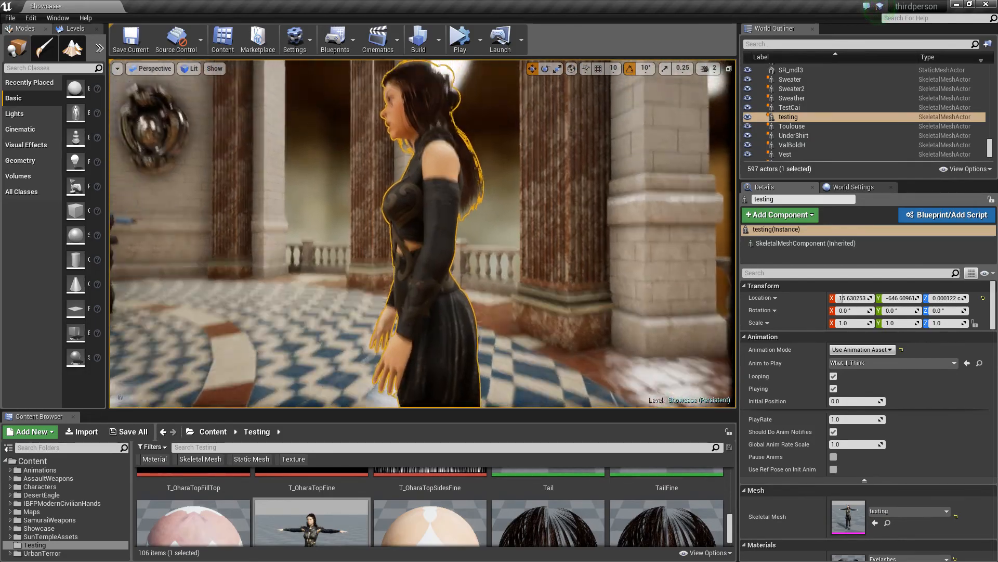
key(w)
right_drag(312, 332, 311, 312)
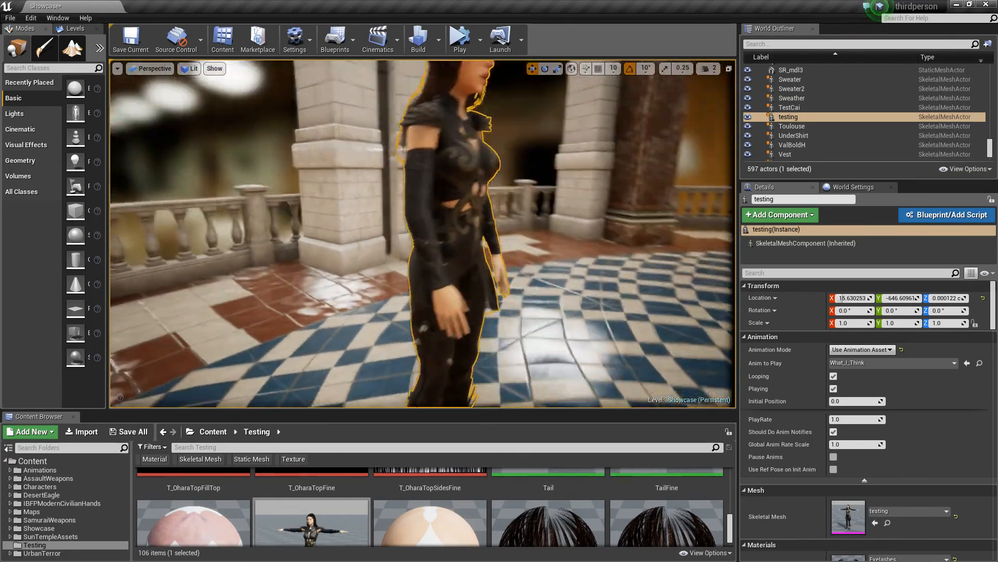
alt+drag(423, 234, 292, 221)
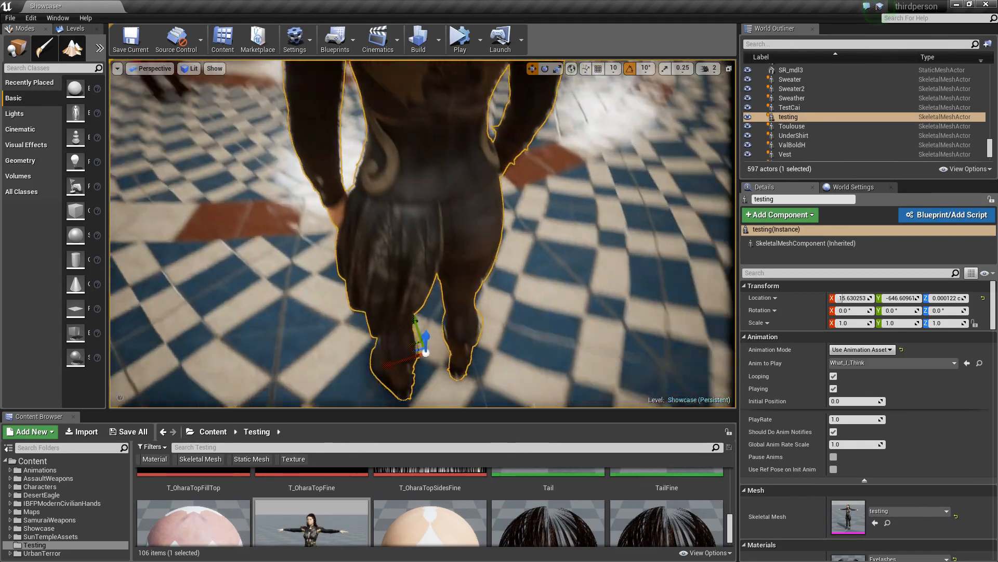
- Compare the testing character's posed figure with the other characters standing across the hall
right_drag(423, 234, 468, 176)
key(w)
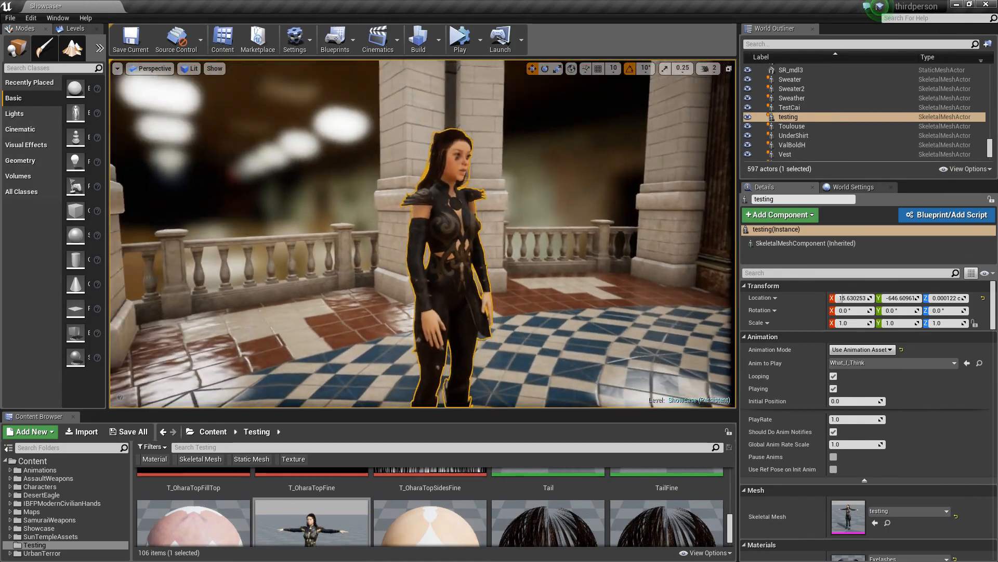
key(d)
right_drag(422, 234, 364, 262)
right_drag(422, 233, 727, 233)
right_drag(425, 208, 573, 209)
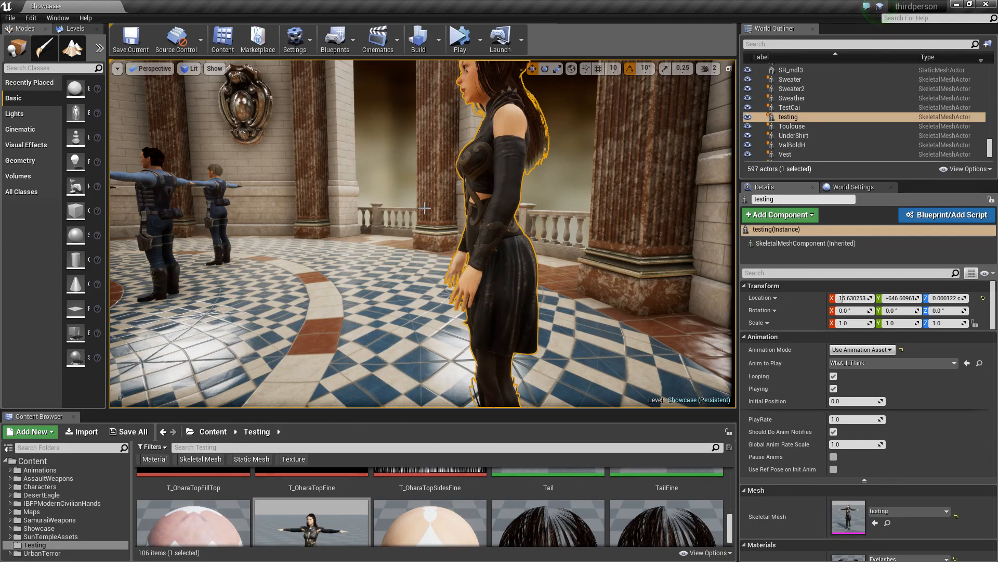
right_drag(423, 207, 324, 200)
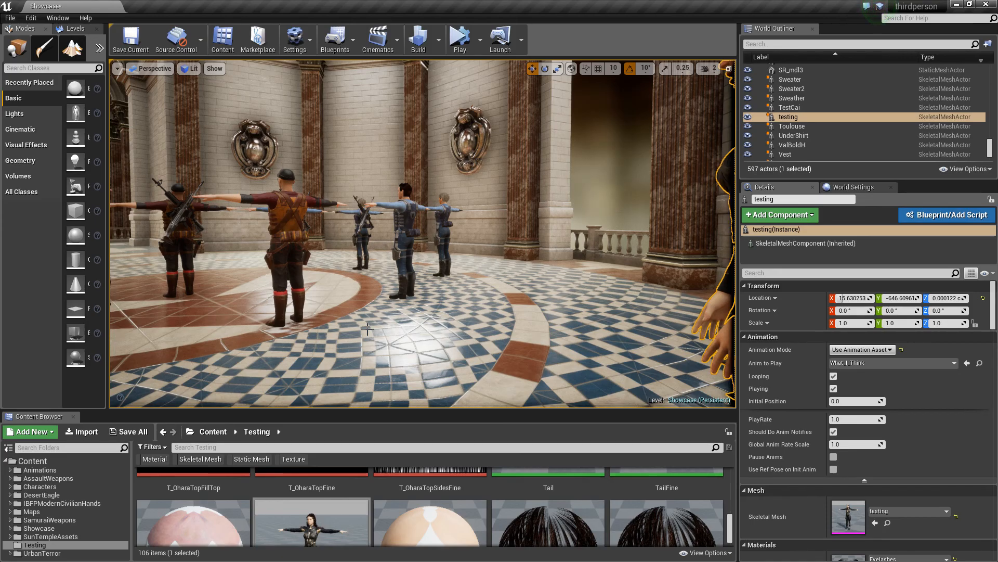
- Inspect the testing character's eyelashes and face up close, and view its outfit from the back and front
right_drag(498, 281, 654, 229)
key(w)
key(w)
key(s)
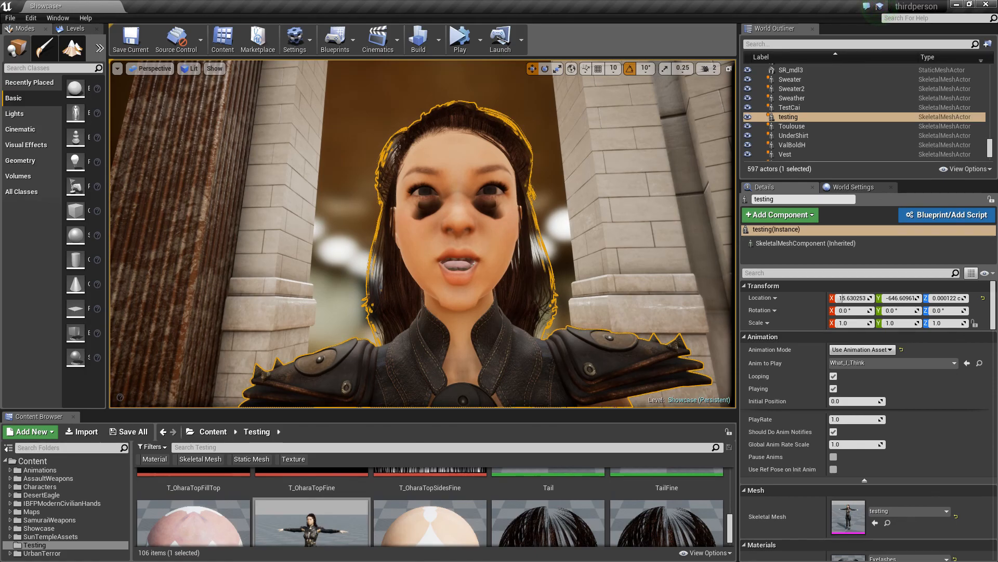
key(s)
key(s)
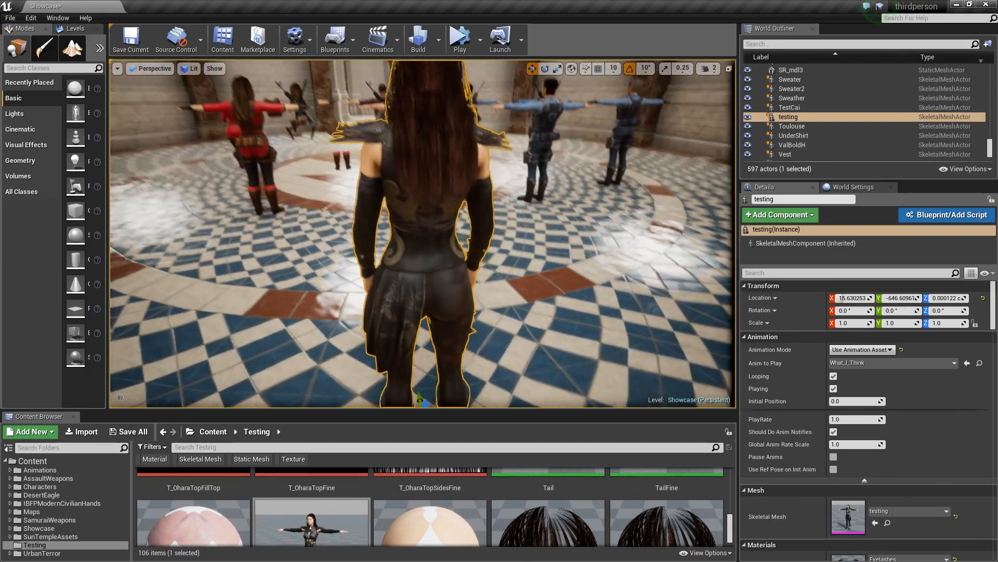
key(d)
right_drag(422, 234, 249, 216)
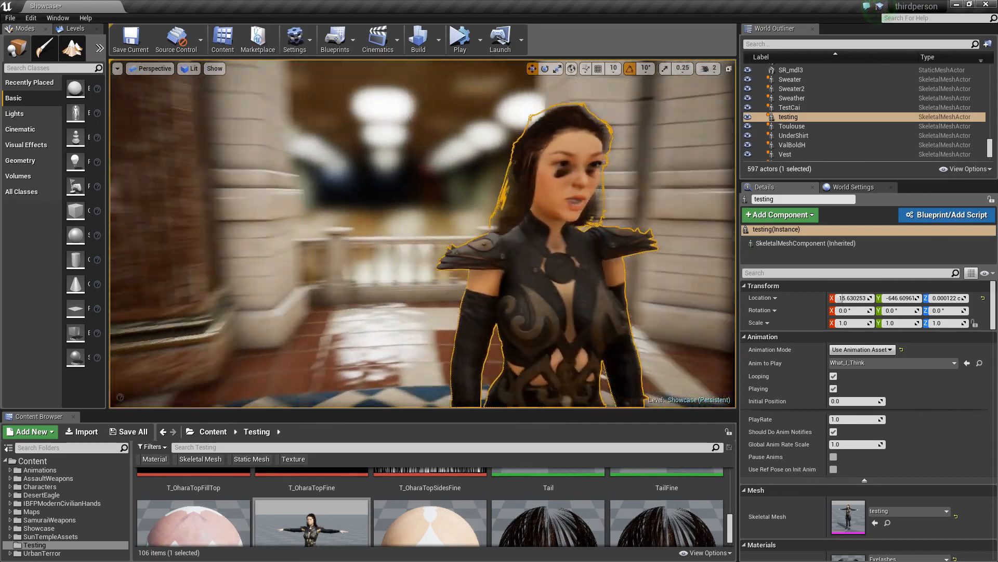